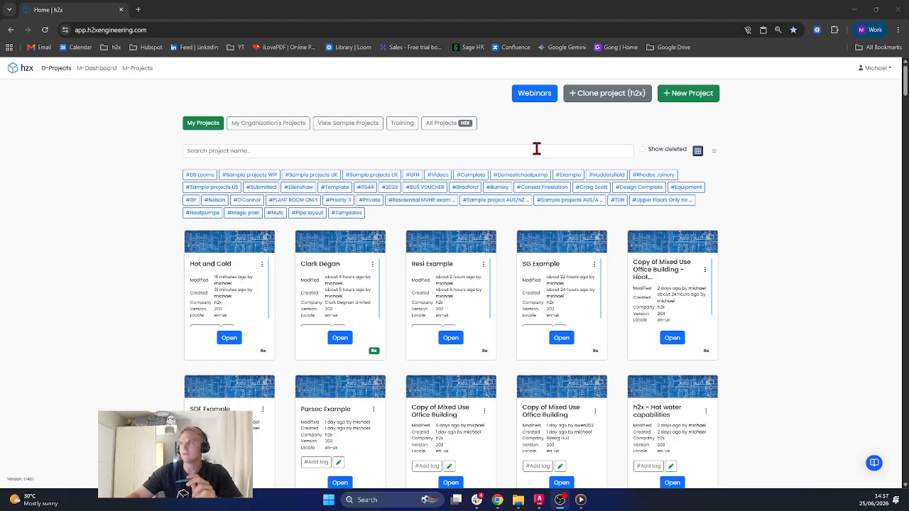
# Step: Create a new project named "Hot and Cold DD" and set its region to the United Kingdom
pyautogui.click(687, 105)
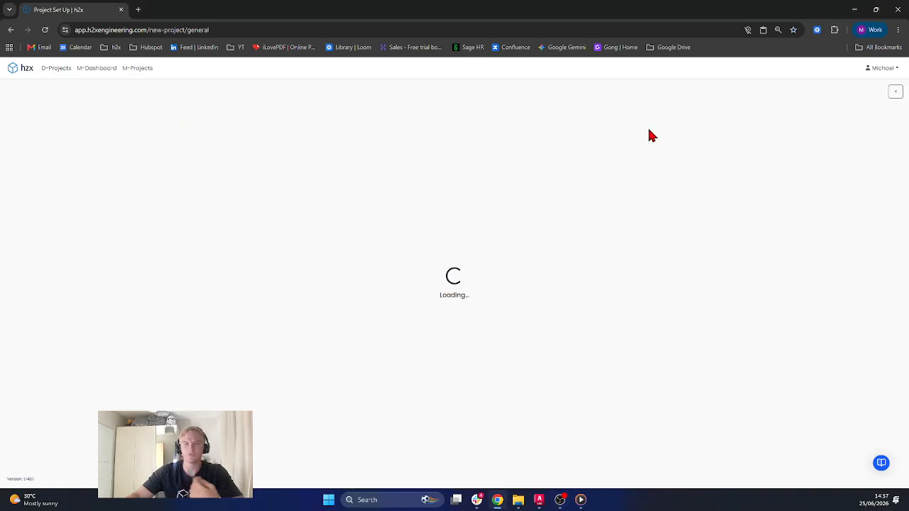
pyautogui.click(391, 172)
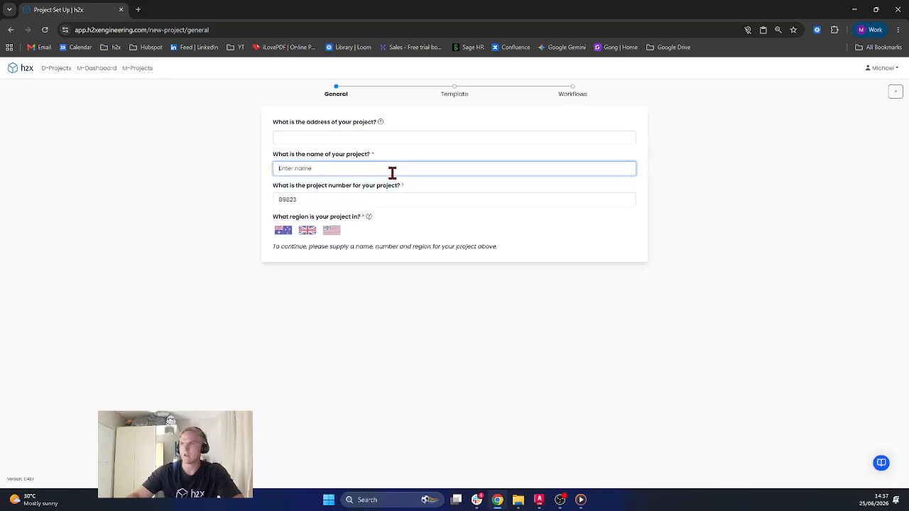
pyautogui.write('Ho')
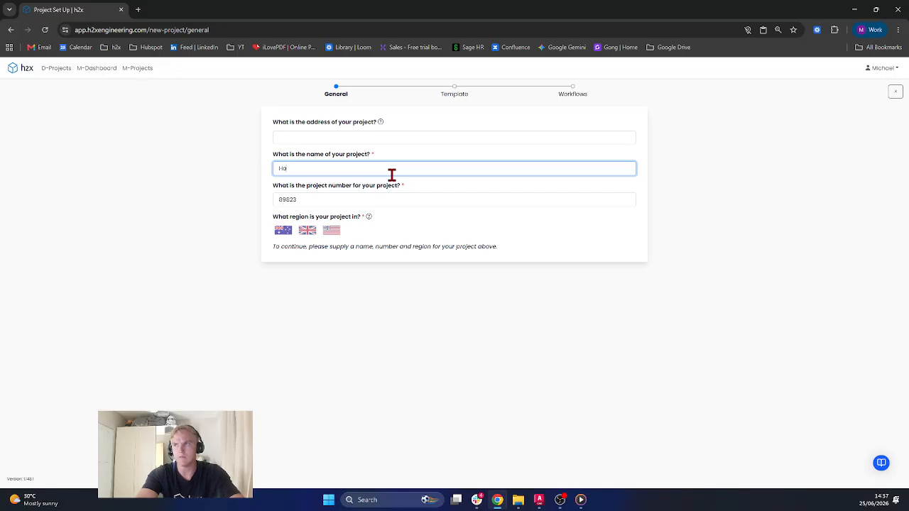
pyautogui.write('t and Co')
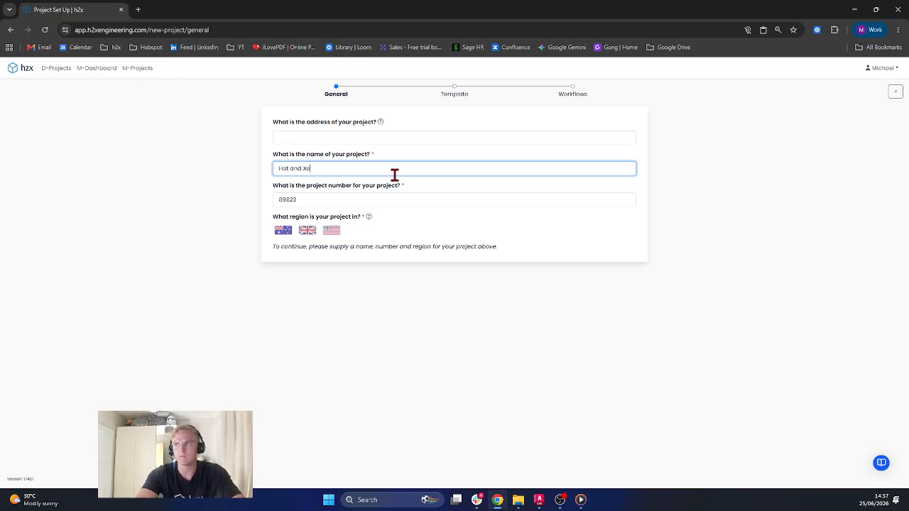
pyautogui.write('ld')
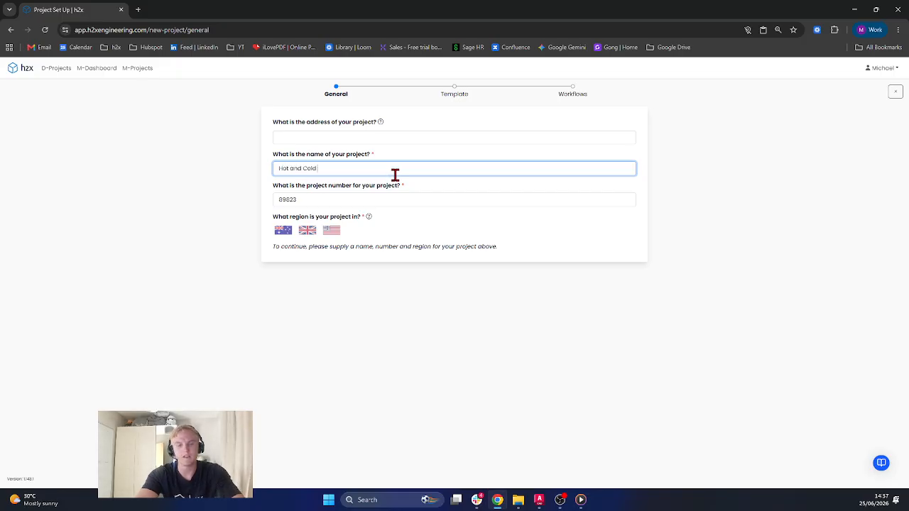
pyautogui.write(' DD')
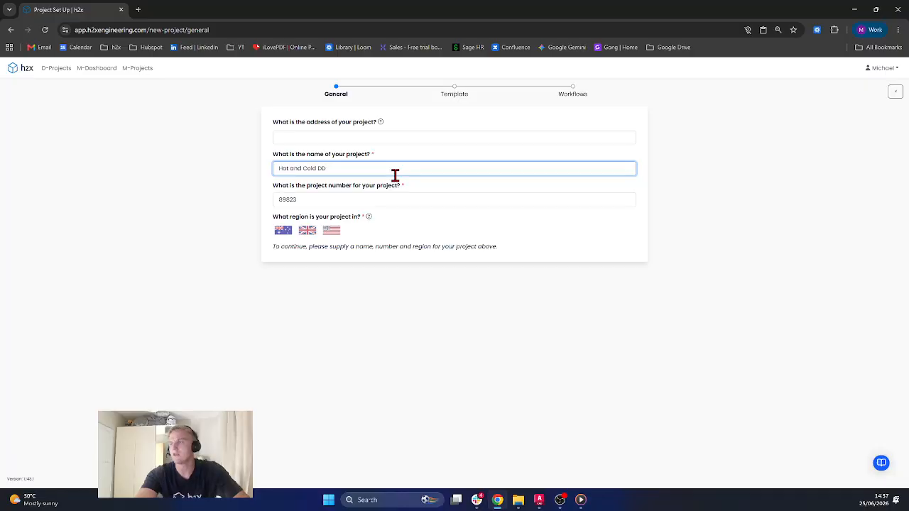
pyautogui.click(309, 234)
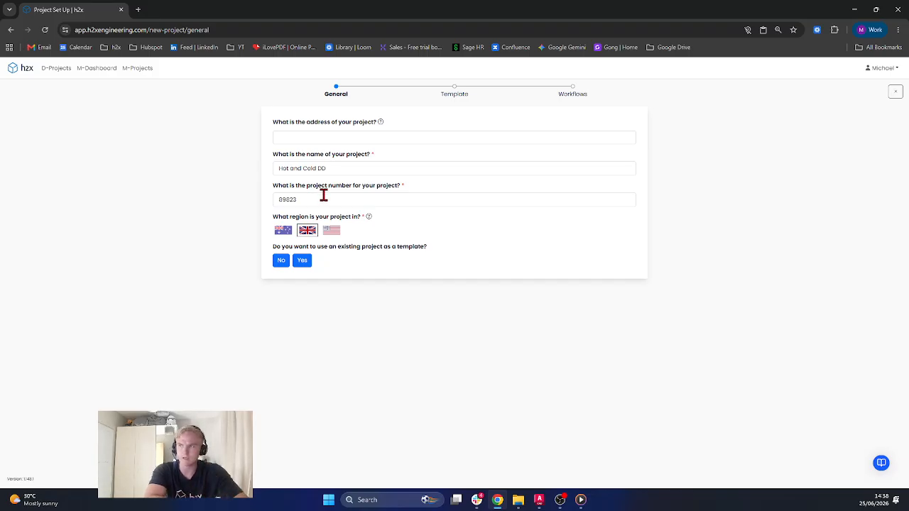
# Step: Use the existing "Hot and Cold" project as the template and start designing with the Water workflow
pyautogui.click(306, 261)
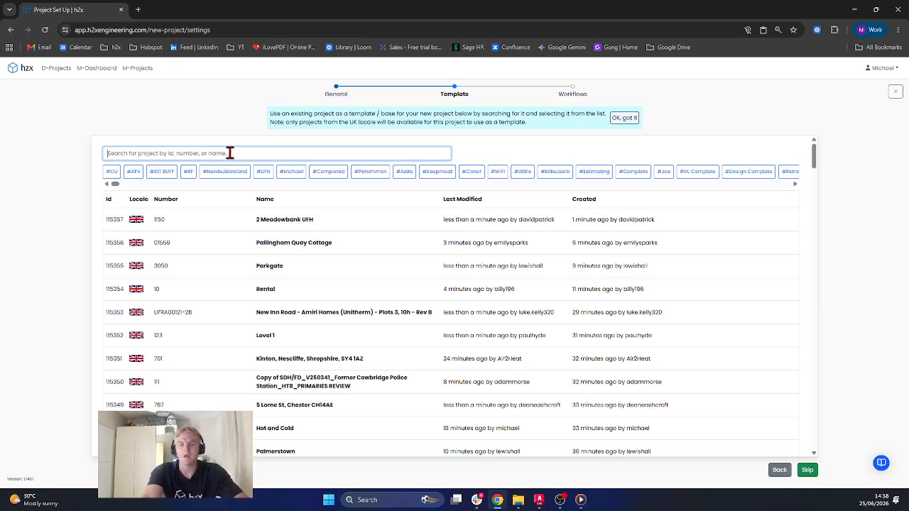
pyautogui.write('hot')
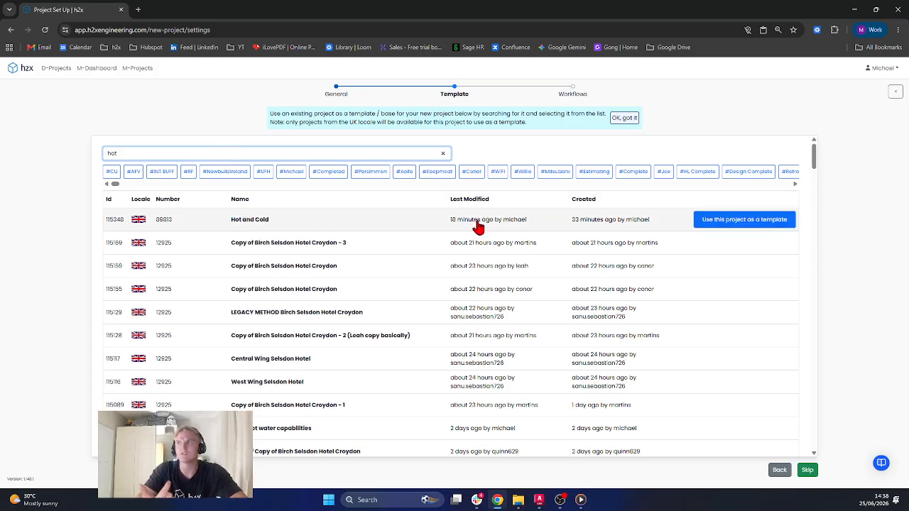
pyautogui.click(707, 229)
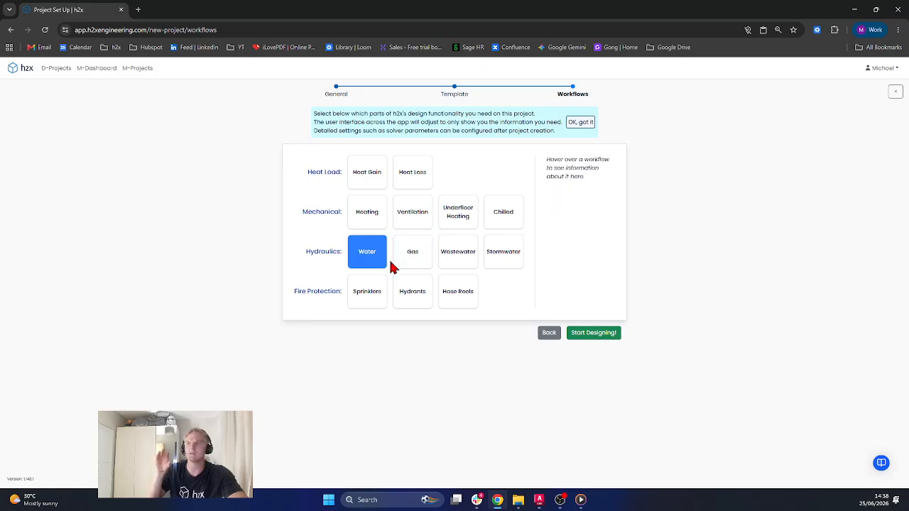
pyautogui.moveTo(379, 265)
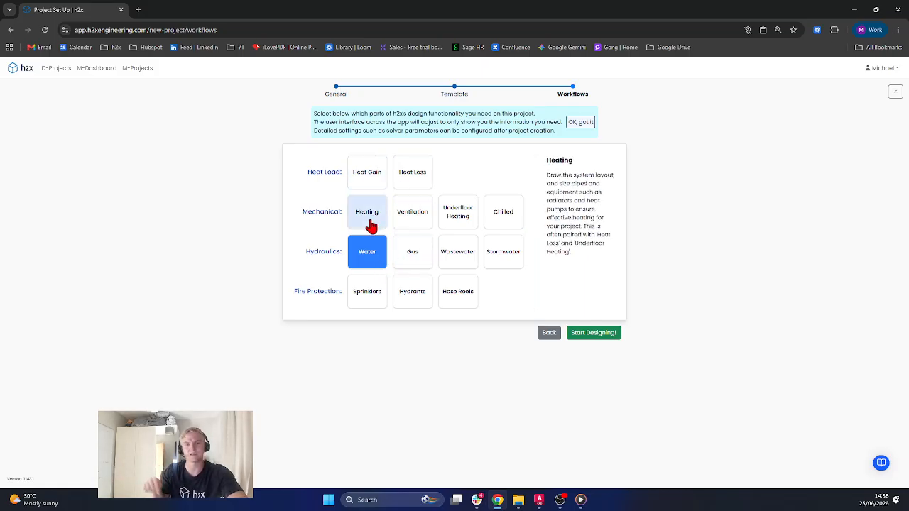
pyautogui.click(581, 341)
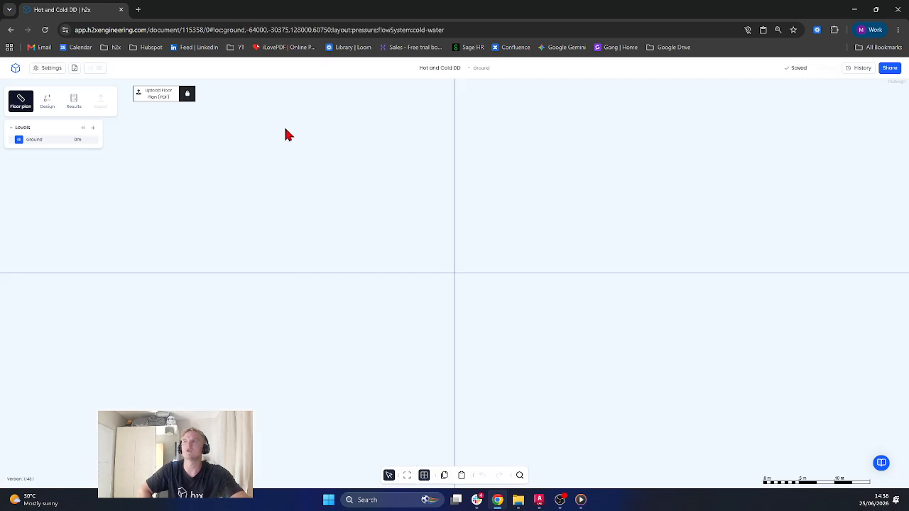
# Step: Review the water calculation method options for peak flow rate, pipe sizing, and summing hot and cold units in the project settings
pyautogui.click(51, 68)
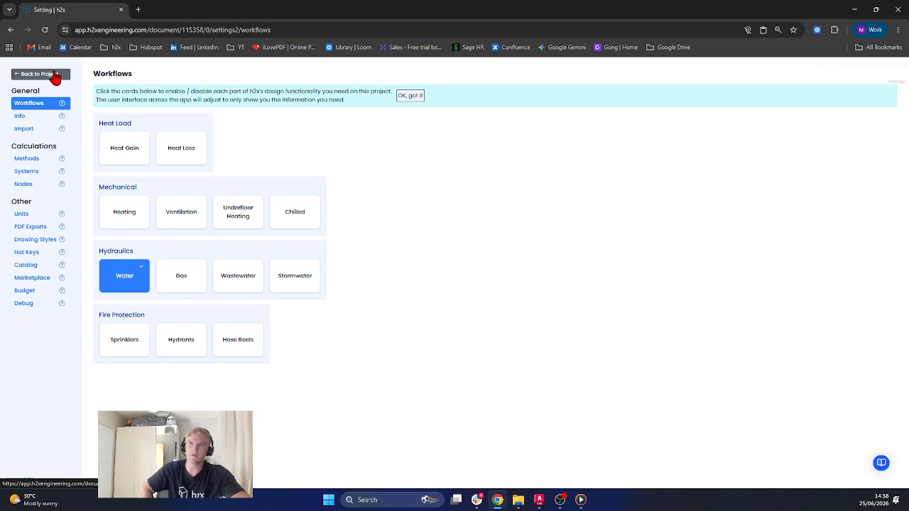
pyautogui.click(33, 161)
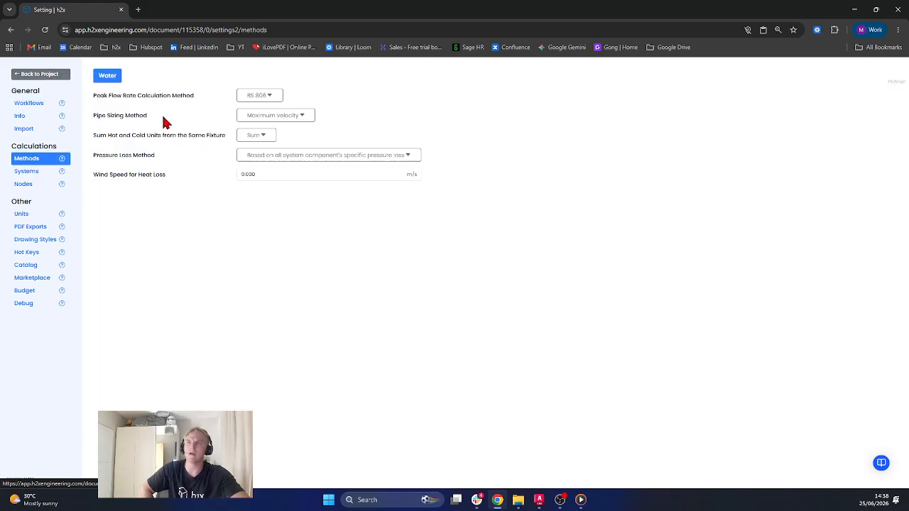
pyautogui.click(253, 98)
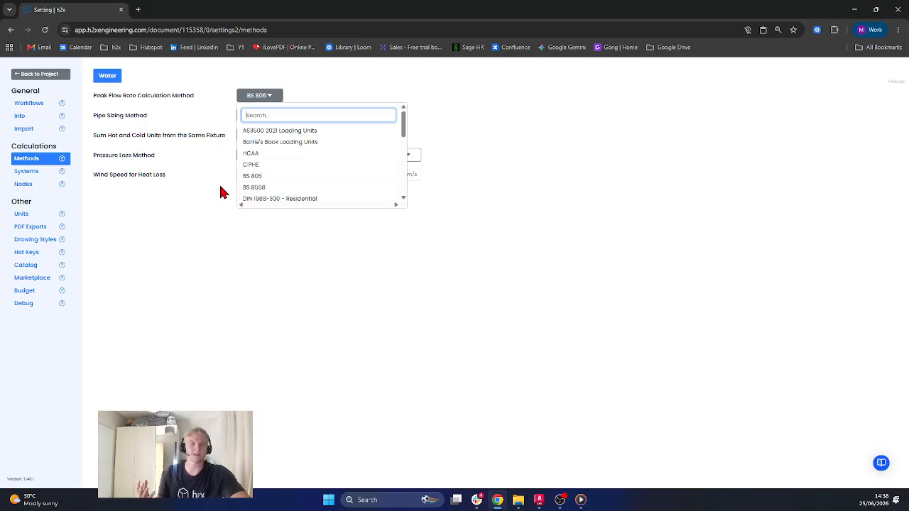
pyautogui.click(221, 191)
pyautogui.click(247, 95)
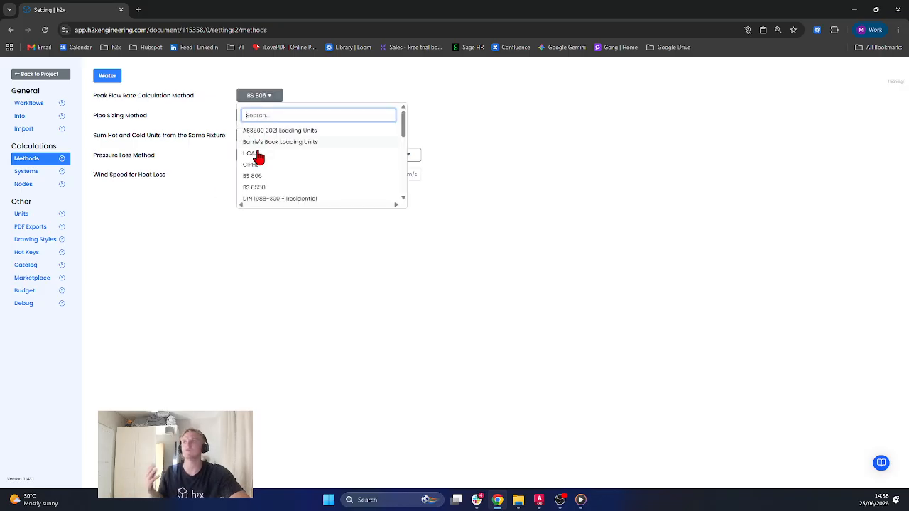
pyautogui.click(220, 137)
pyautogui.click(252, 116)
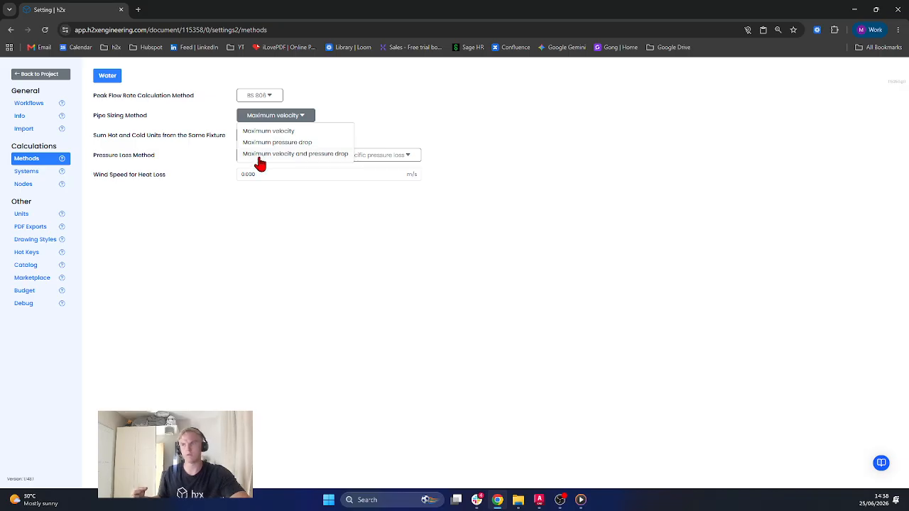
pyautogui.click(177, 148)
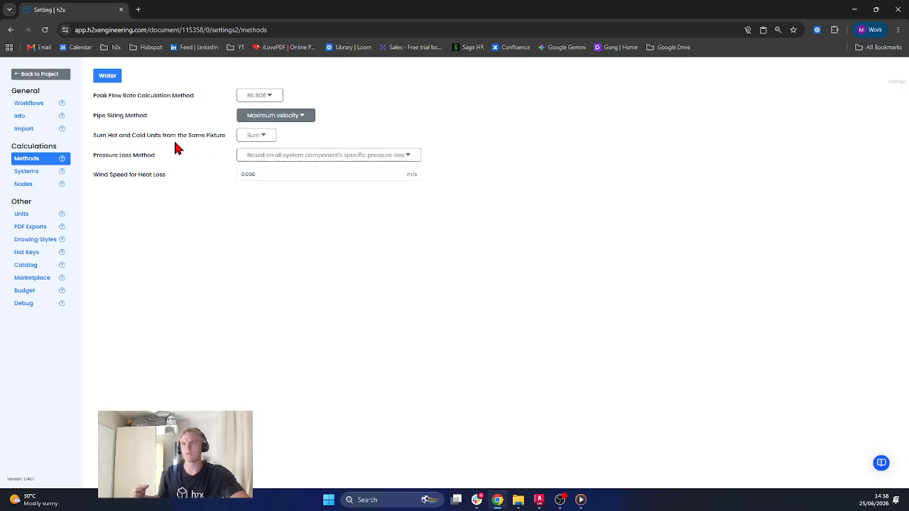
pyautogui.click(245, 138)
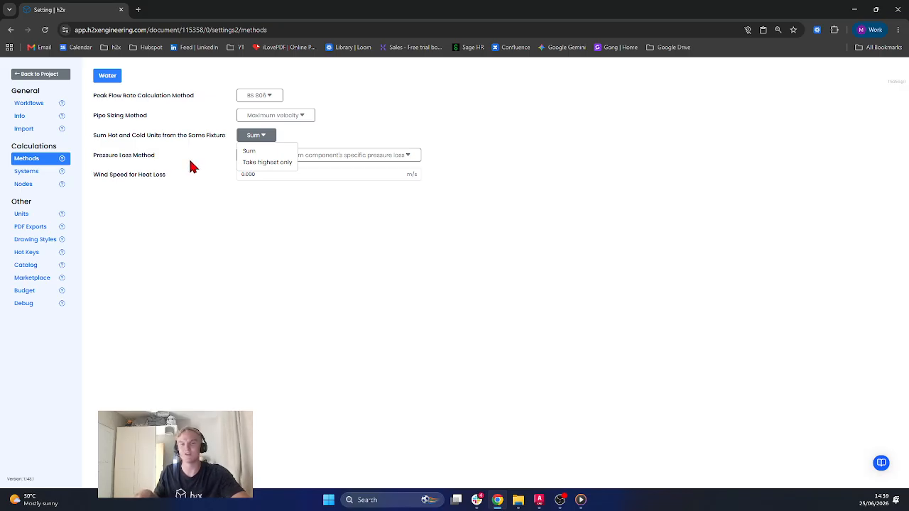
pyautogui.click(195, 182)
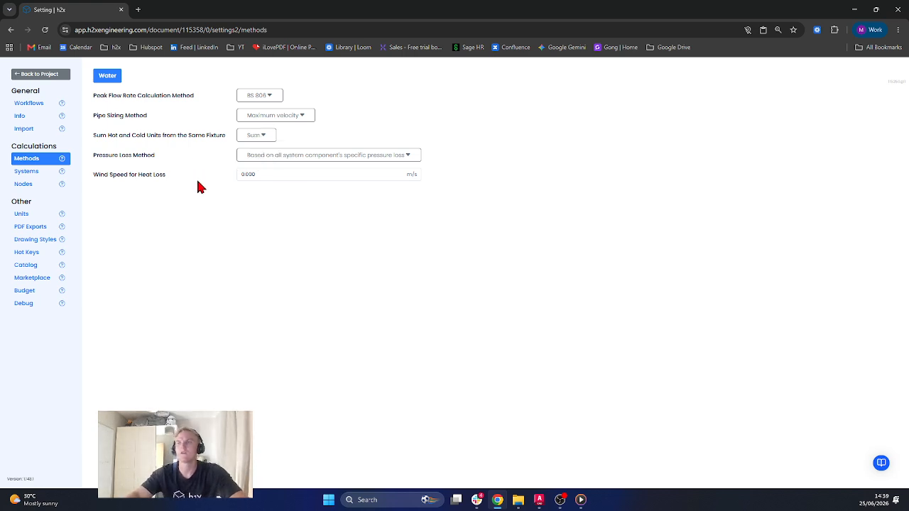
# Step: Set the Cold Water system's branch pipe material to Copper, and view the new flow system options without adding one
pyautogui.click(53, 174)
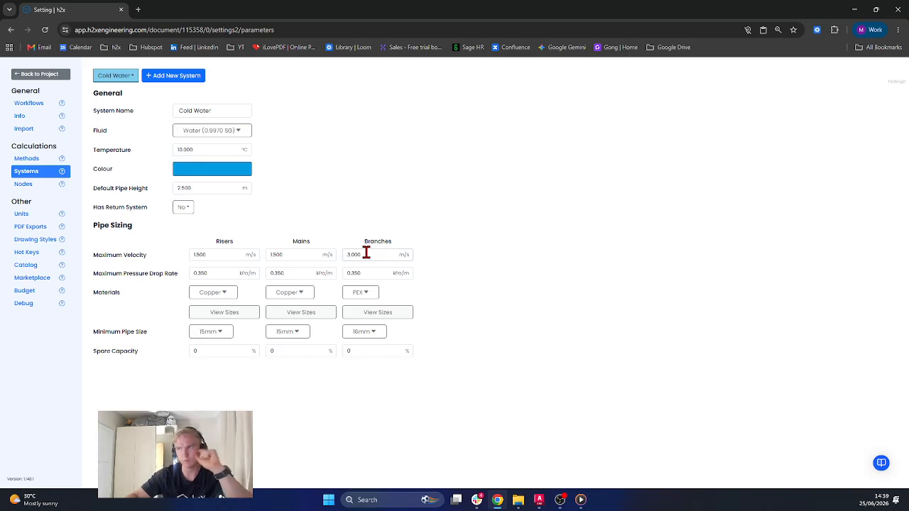
pyautogui.click(366, 295)
pyautogui.click(361, 339)
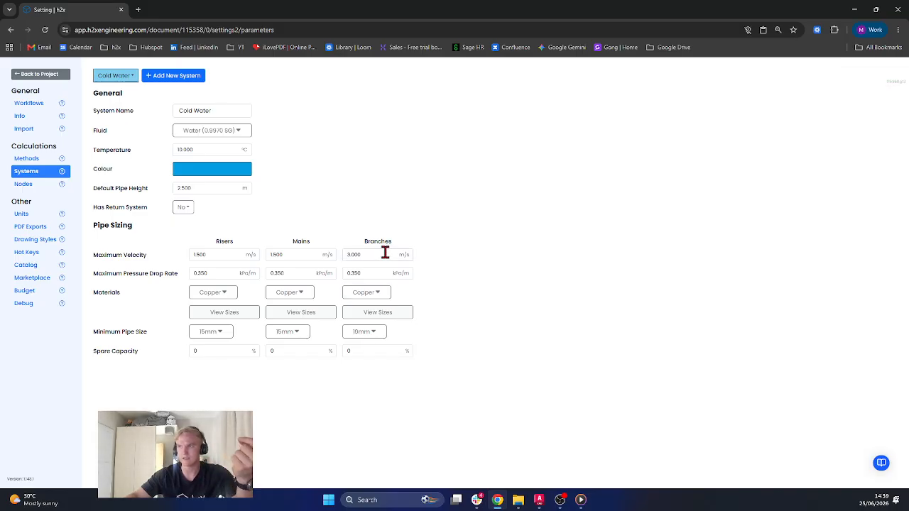
pyautogui.click(194, 80)
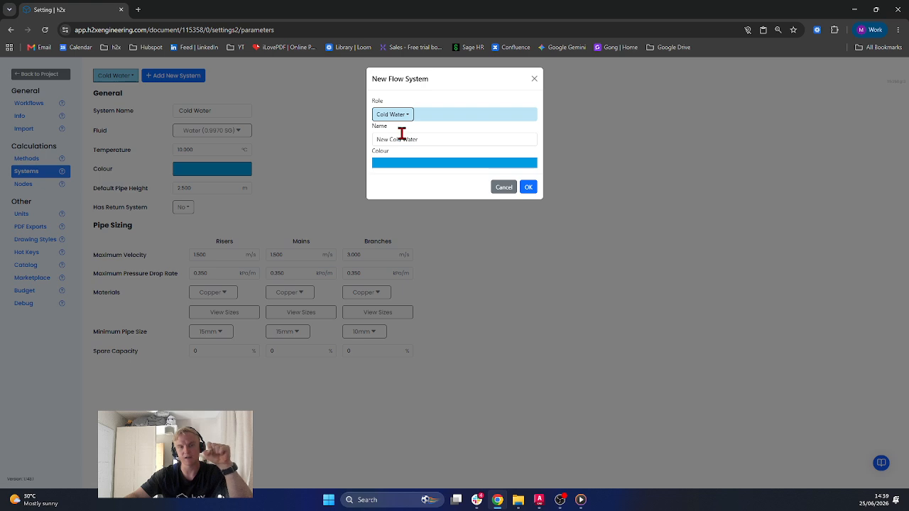
pyautogui.click(534, 79)
# Step: Set the Hot Water system's branch pipe material to Copper and return to the project drawing
pyautogui.click(130, 79)
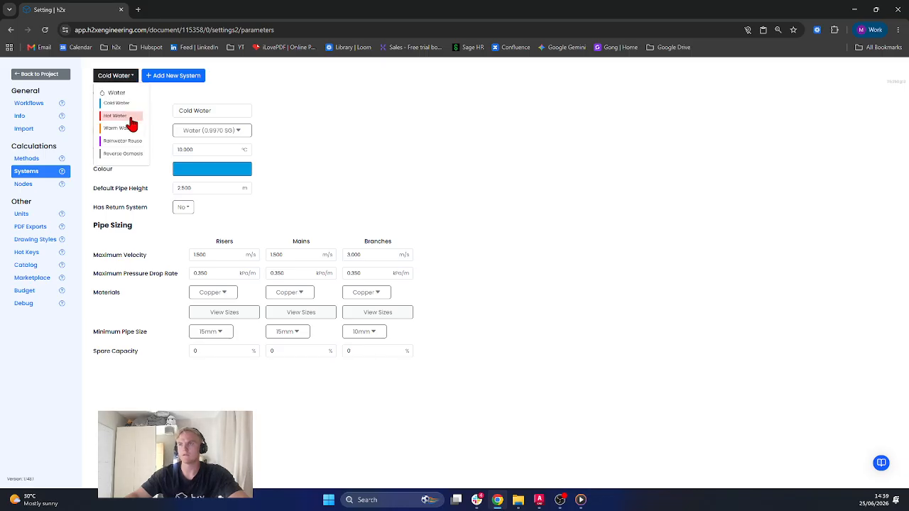
pyautogui.click(122, 117)
pyautogui.click(375, 419)
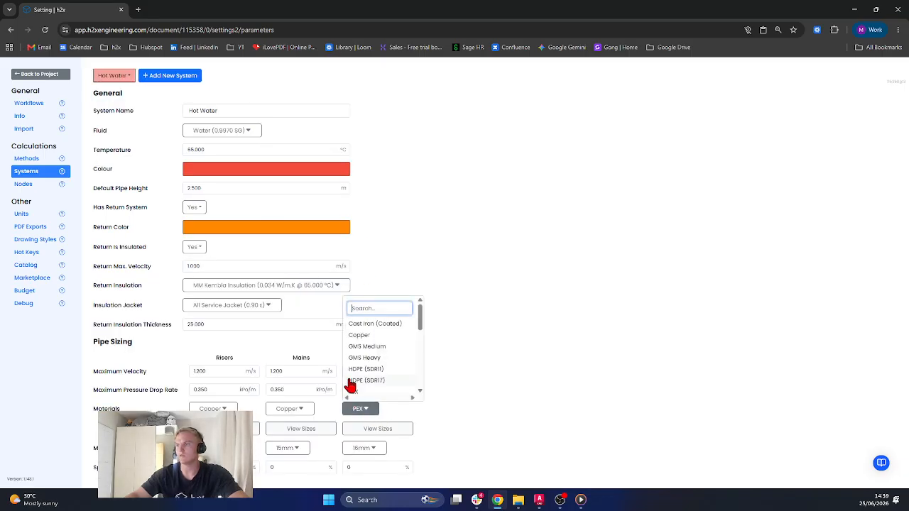
pyautogui.click(363, 340)
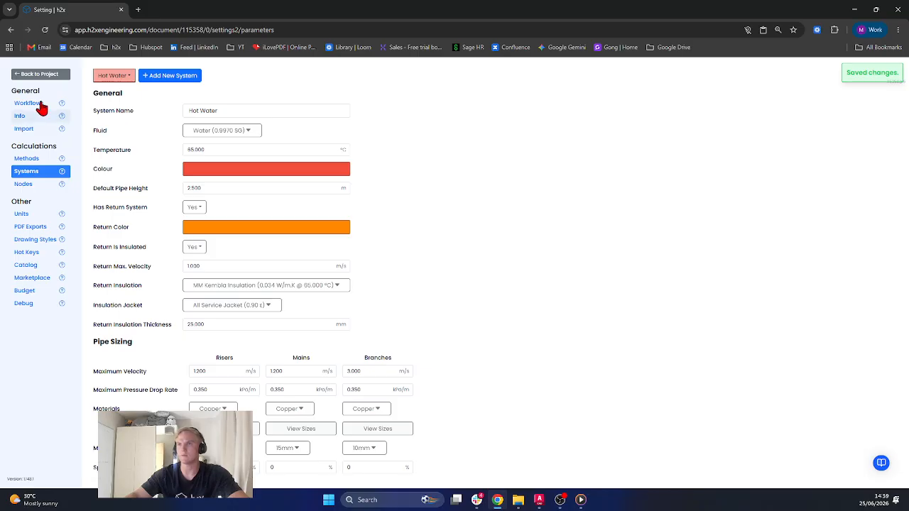
pyautogui.click(39, 75)
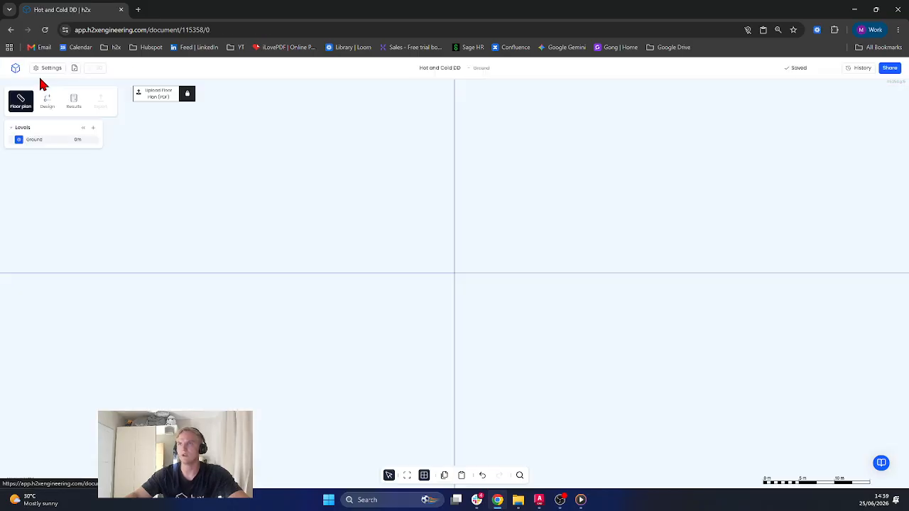
# Step: Add a level above Ground and open the building levels for editing
pyautogui.moveTo(443, 238); pyautogui.dragTo(221, 307)
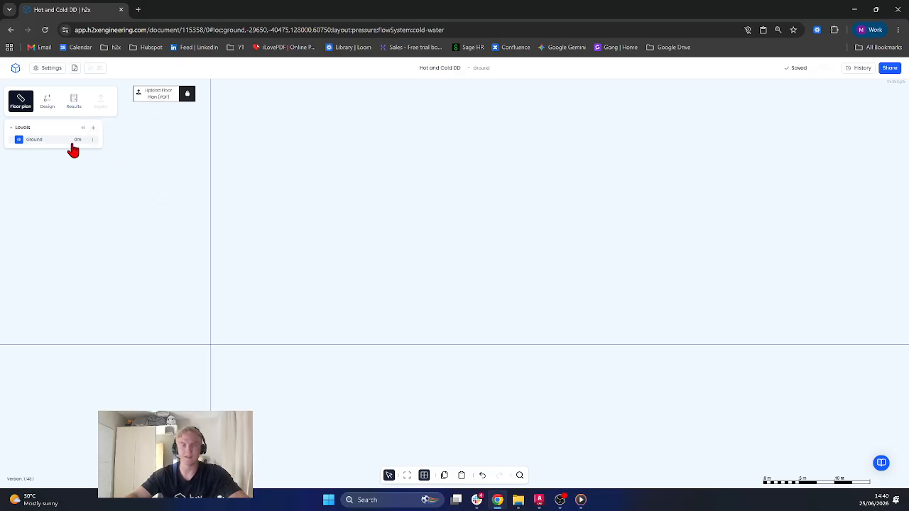
pyautogui.click(92, 128)
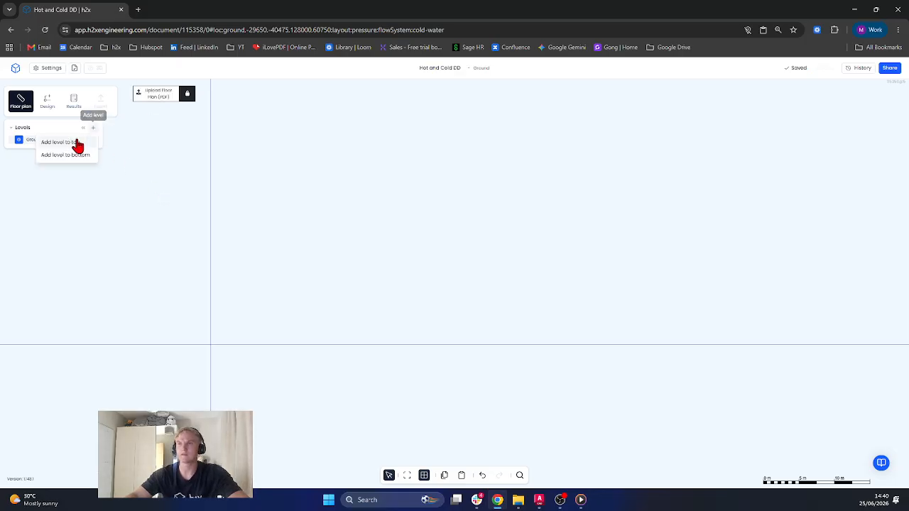
pyautogui.click(76, 141)
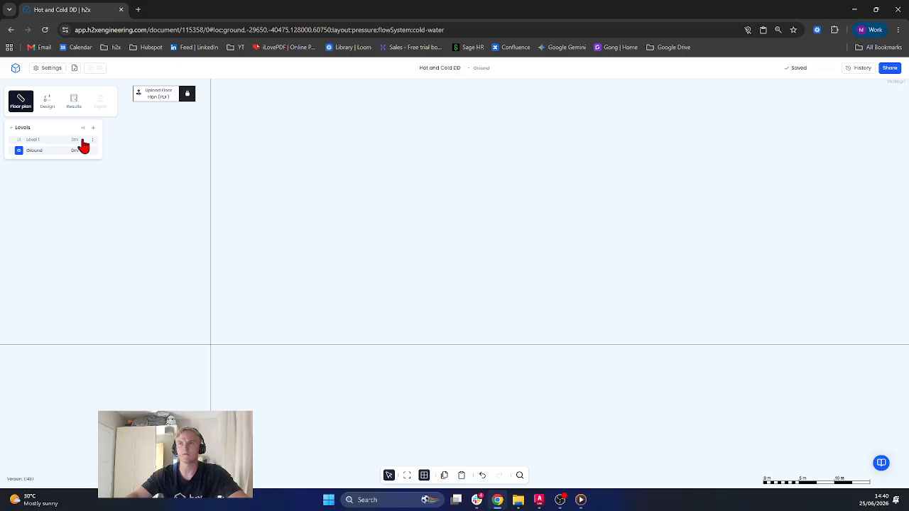
pyautogui.click(92, 150)
pyautogui.click(71, 154)
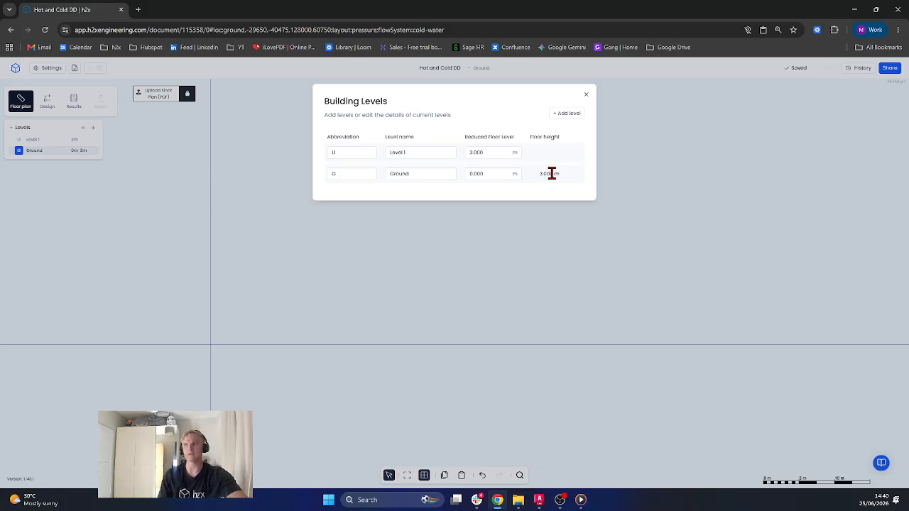
# Step: Add a further level above Level 1 and delete that level again
pyautogui.click(564, 114)
pyautogui.click(562, 132)
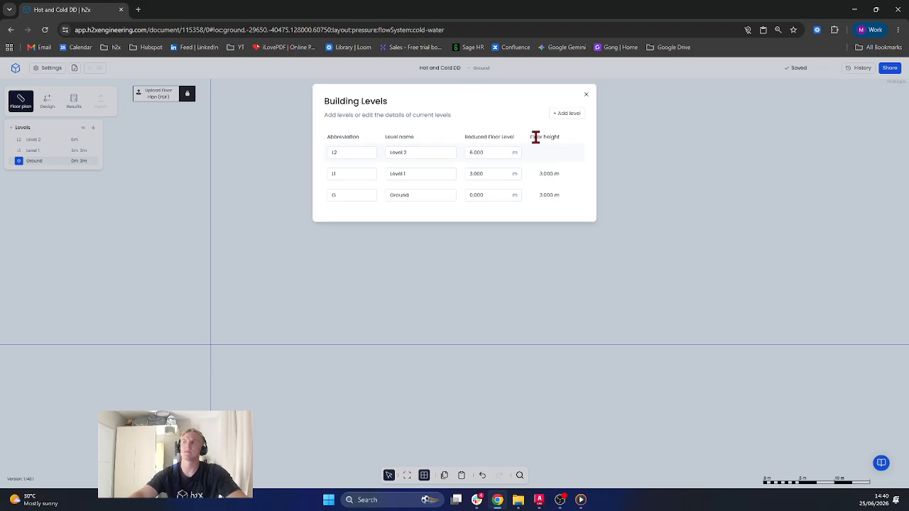
pyautogui.click(572, 154)
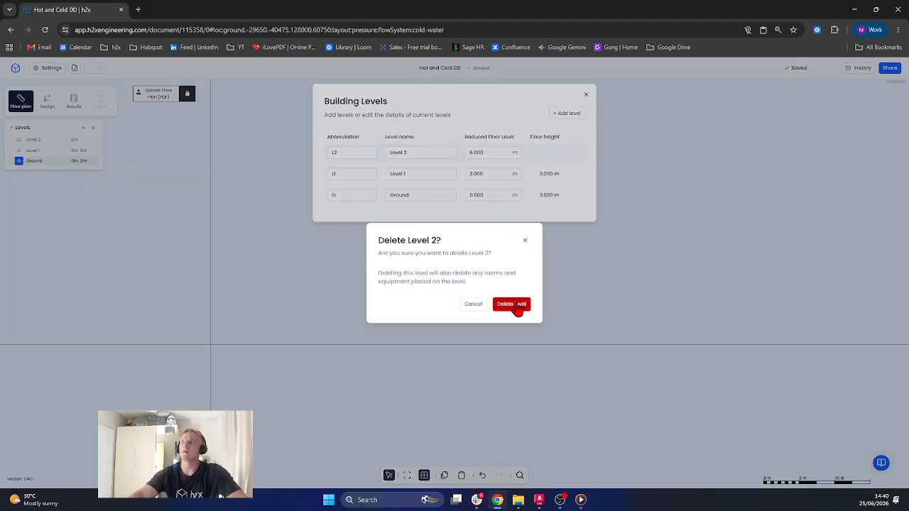
pyautogui.click(518, 304)
# Step: Set the reduced floor level of Level 1 to 3.5 m
pyautogui.doubleClick(475, 153)
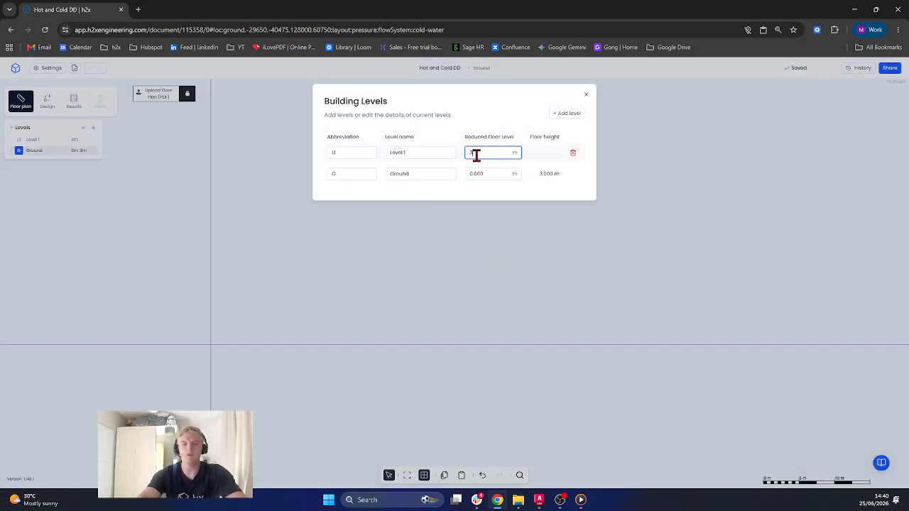
pyautogui.press('Return')
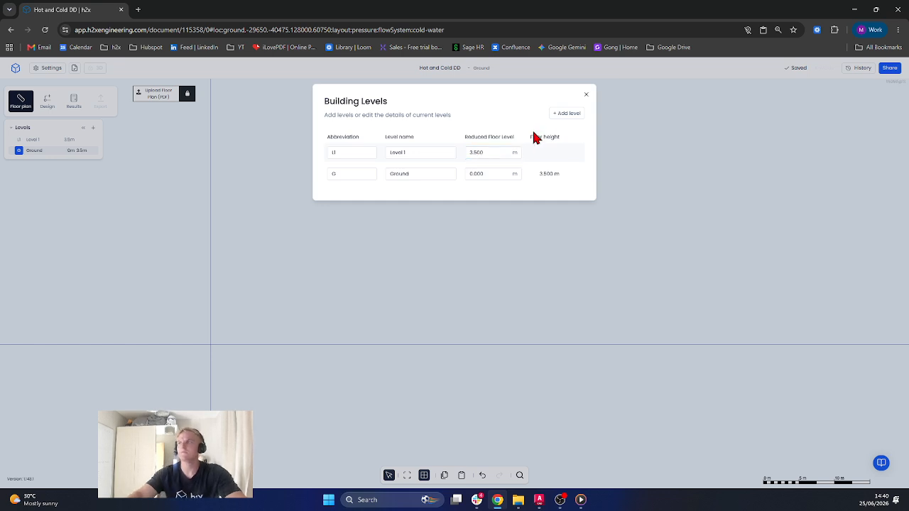
# Step: Close the building levels and upload the PDFs Office Example - First Floor - Rev A and Office Example - Ground Floor - Rev A
pyautogui.click(586, 95)
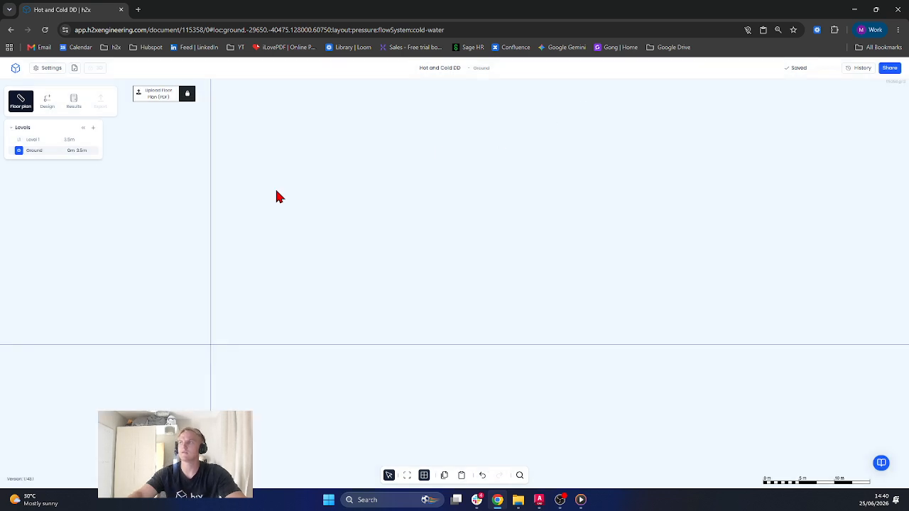
pyautogui.click(164, 100)
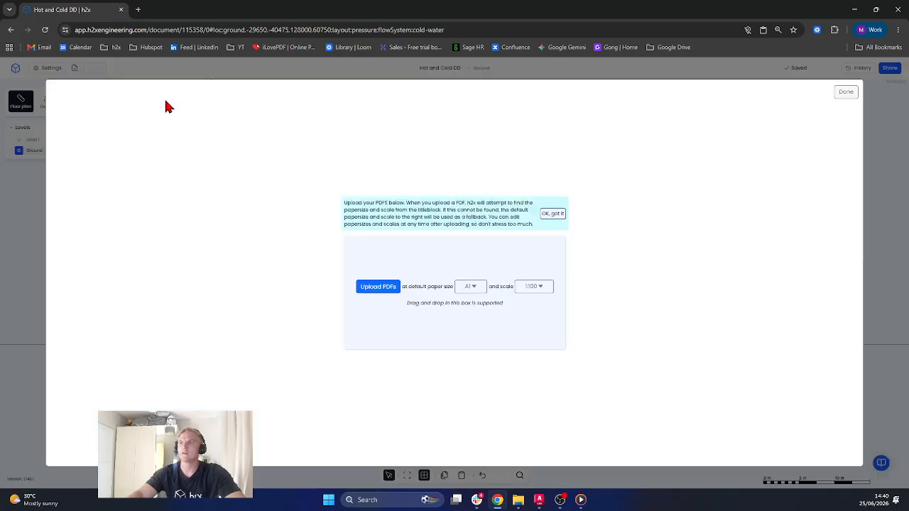
pyautogui.click(377, 287)
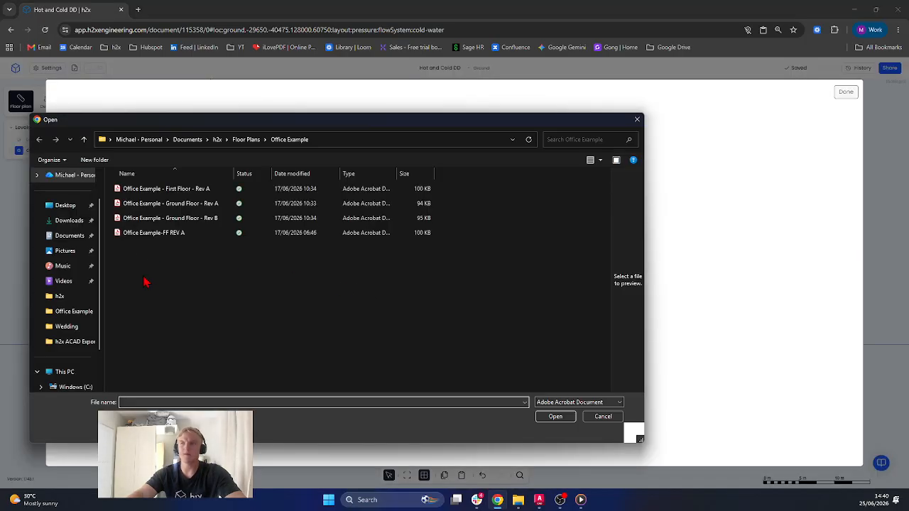
pyautogui.click(213, 204)
pyautogui.keyDown('ctrl'); pyautogui.click(213, 190); pyautogui.keyUp('ctrl')
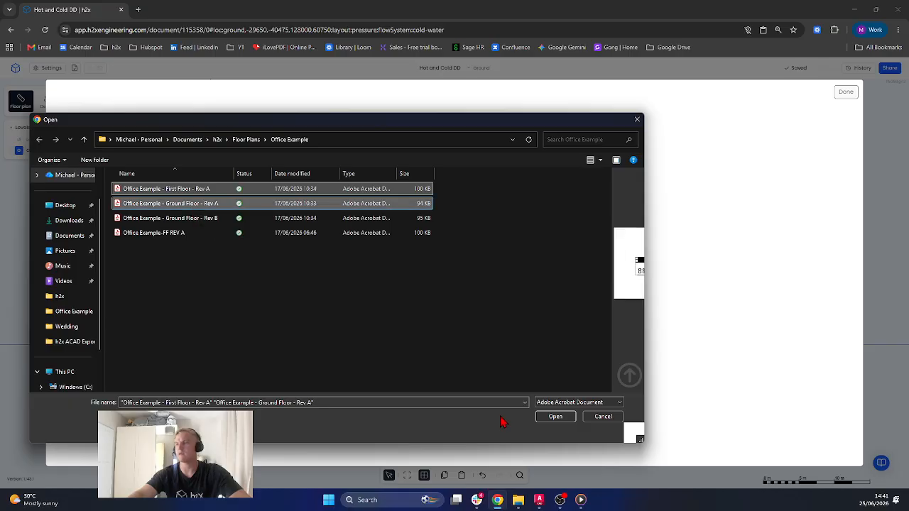
pyautogui.click(559, 417)
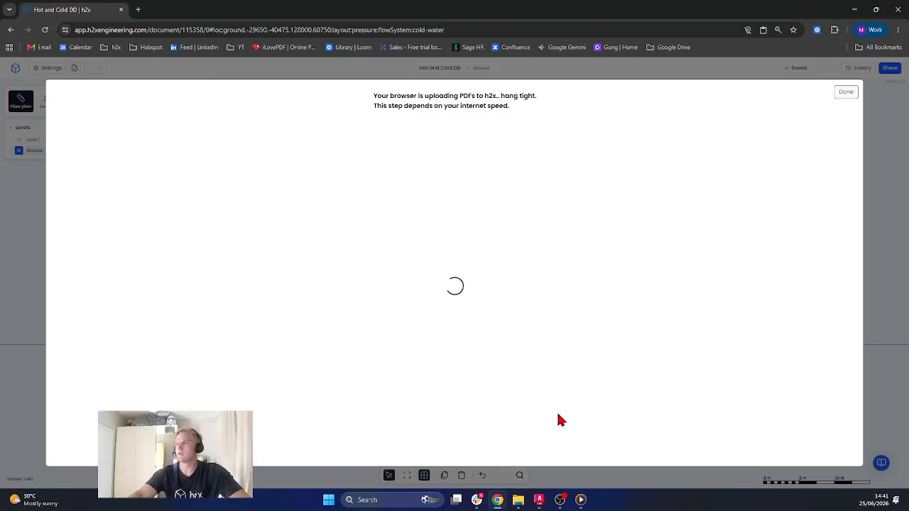
# Step: Assign the First Floor PDF to Level 1 and finish the floor plan upload
pyautogui.click(122, 277)
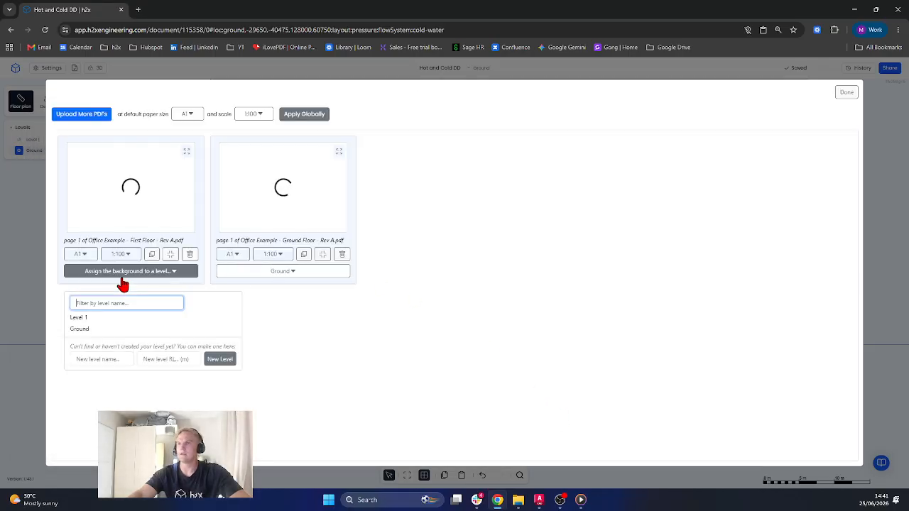
pyautogui.click(112, 318)
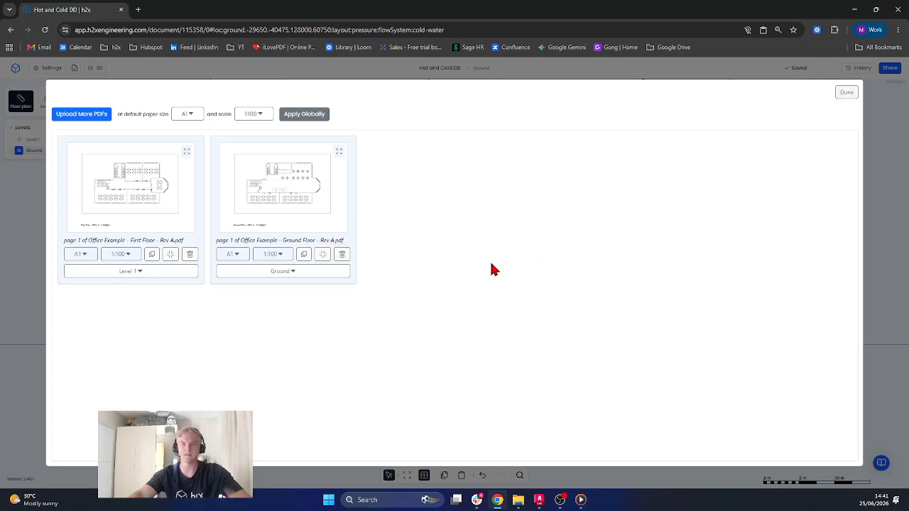
pyautogui.click(843, 95)
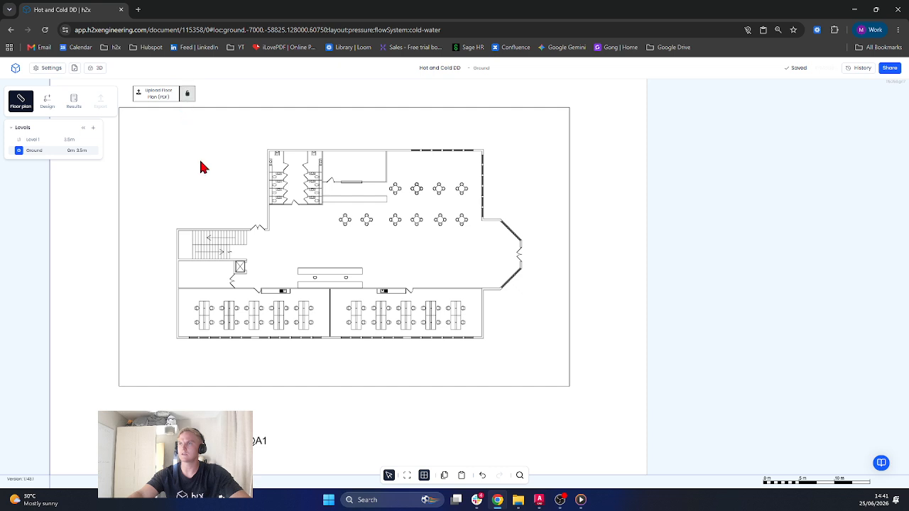
# Step: Select the Ground floor plan and place custom scale point A on one side of the doorway beside the western office's kitchenette
pyautogui.click(284, 201)
pyautogui.click(886, 293)
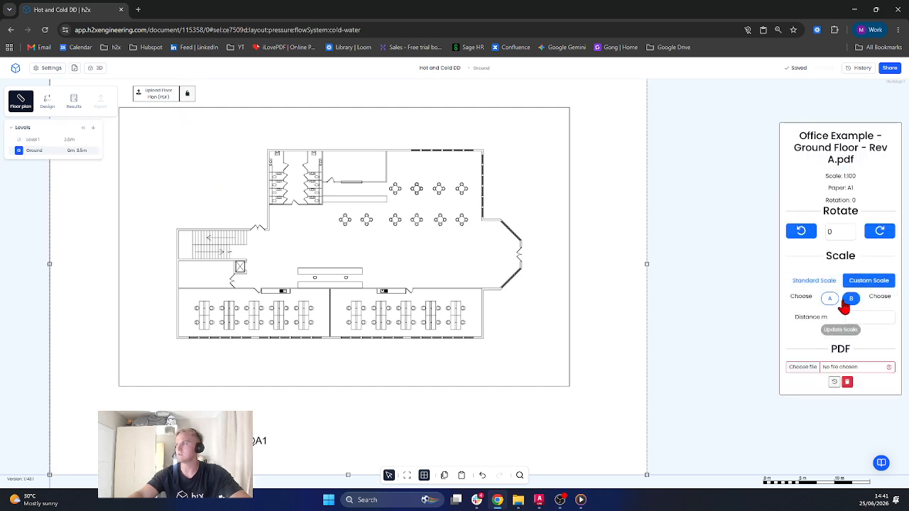
pyautogui.click(828, 306)
pyautogui.scroll(3, 256, 292)
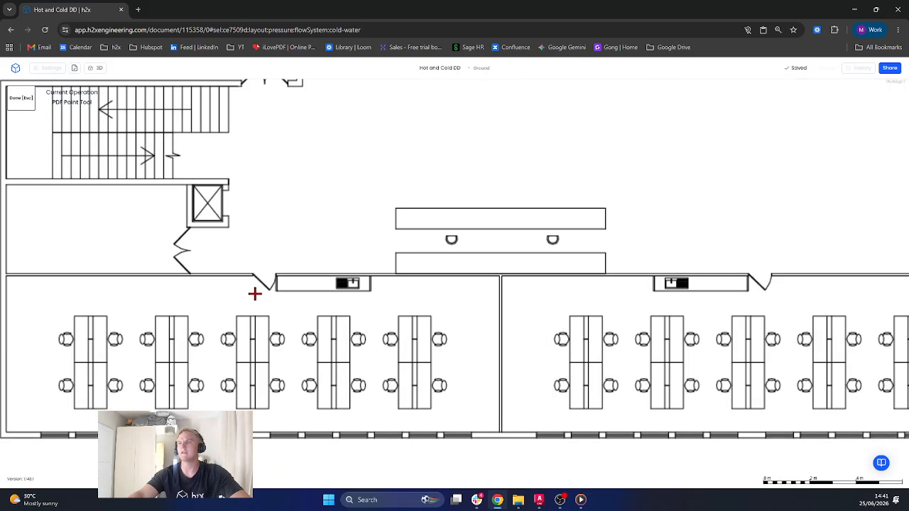
pyautogui.scroll(5, 220, 282)
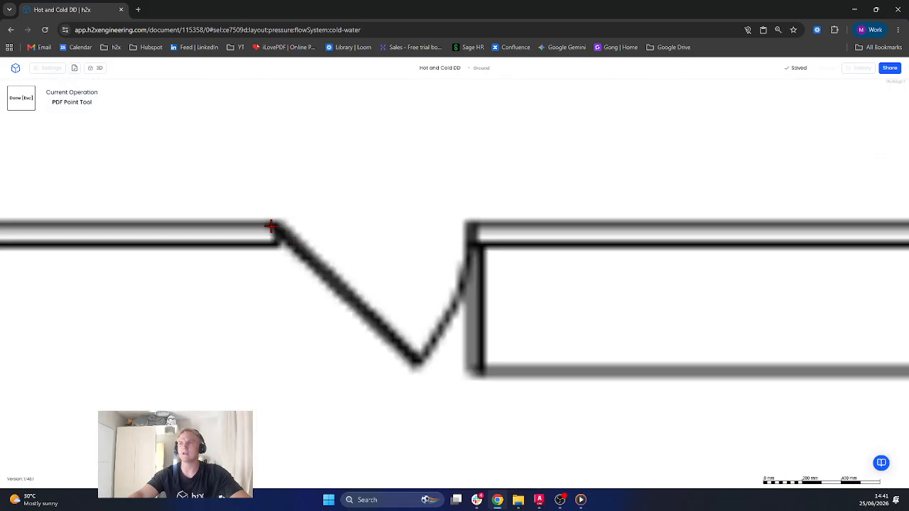
pyautogui.click(276, 227)
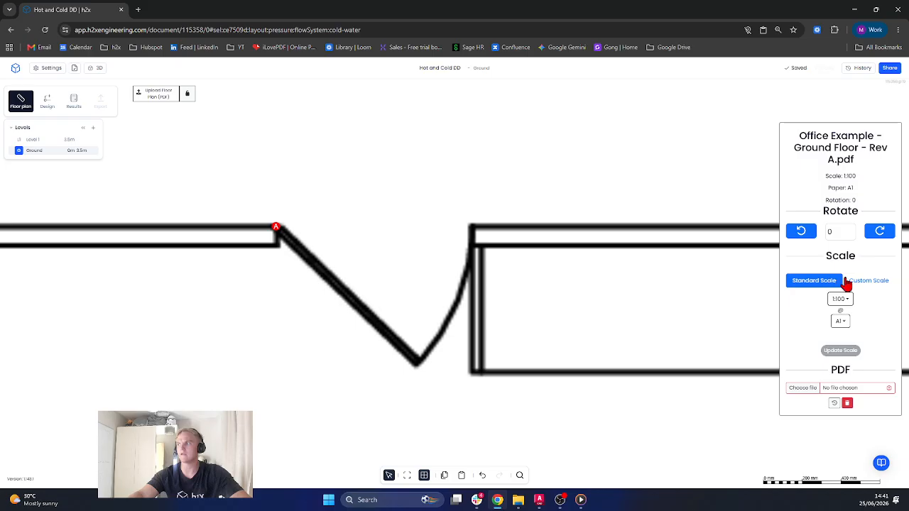
# Step: Place custom scale point B on the doorway's opposite side and check the distance between both points before returning to the standard scale
pyautogui.click(846, 282)
pyautogui.click(822, 301)
pyautogui.scroll(2, 467, 230)
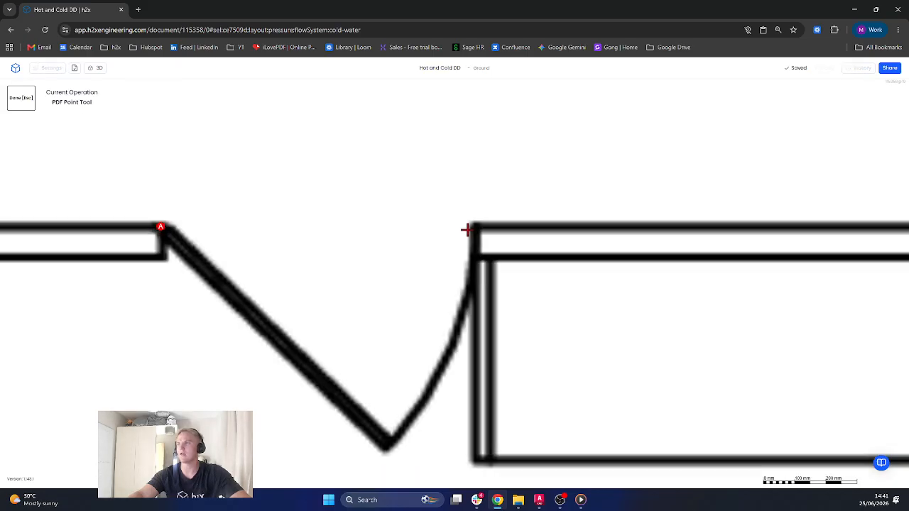
pyautogui.click(473, 226)
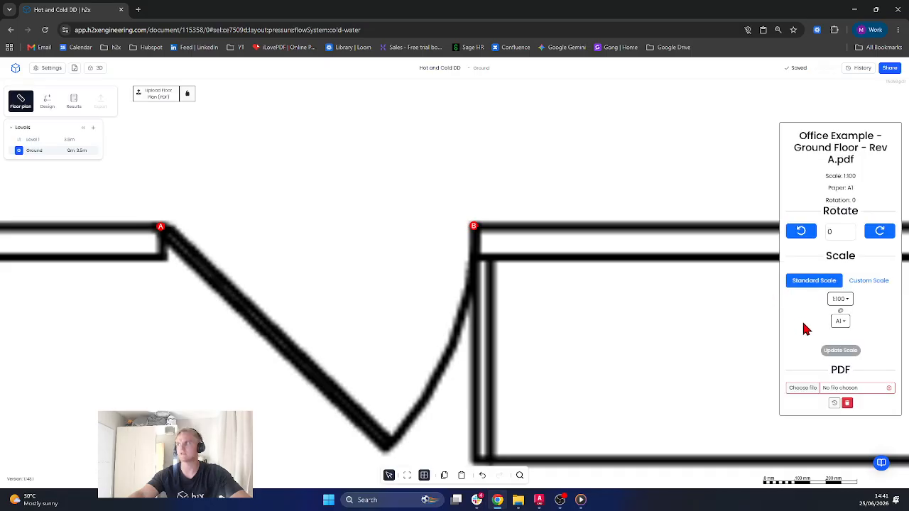
pyautogui.click(856, 281)
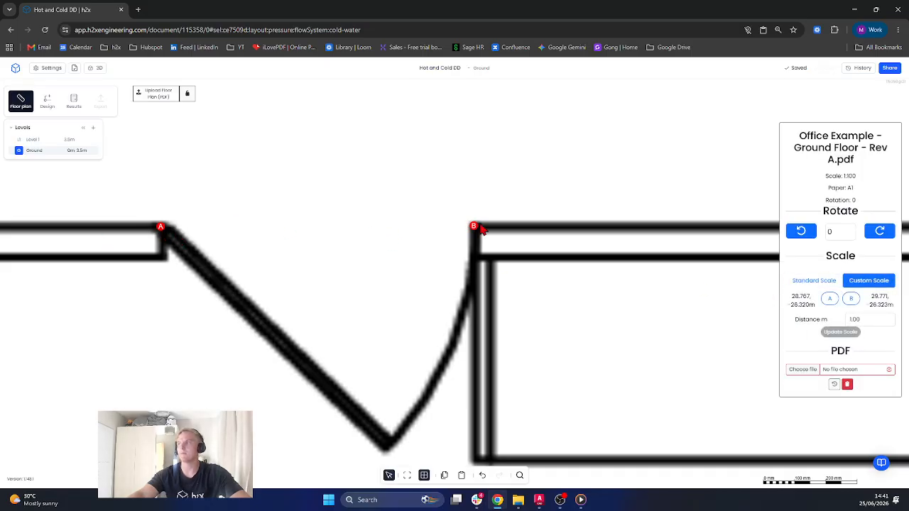
pyautogui.scroll(-2, 321, 290)
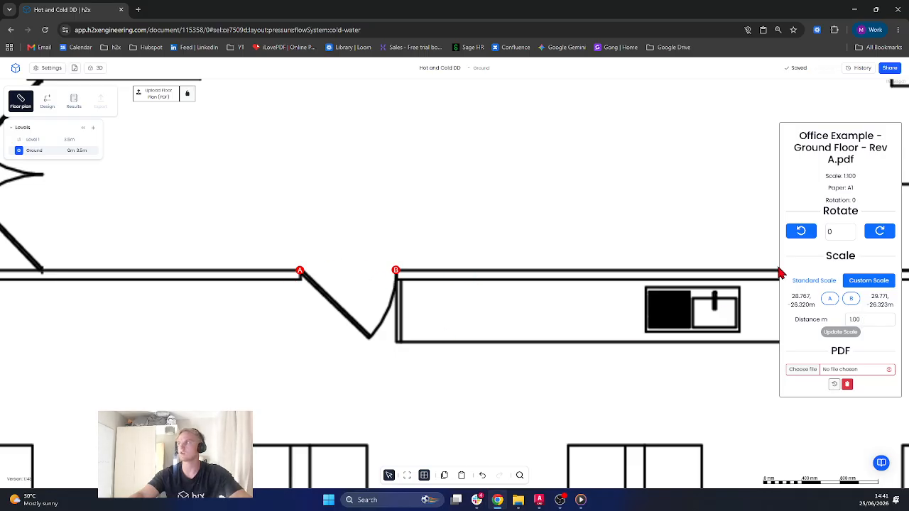
pyautogui.click(803, 284)
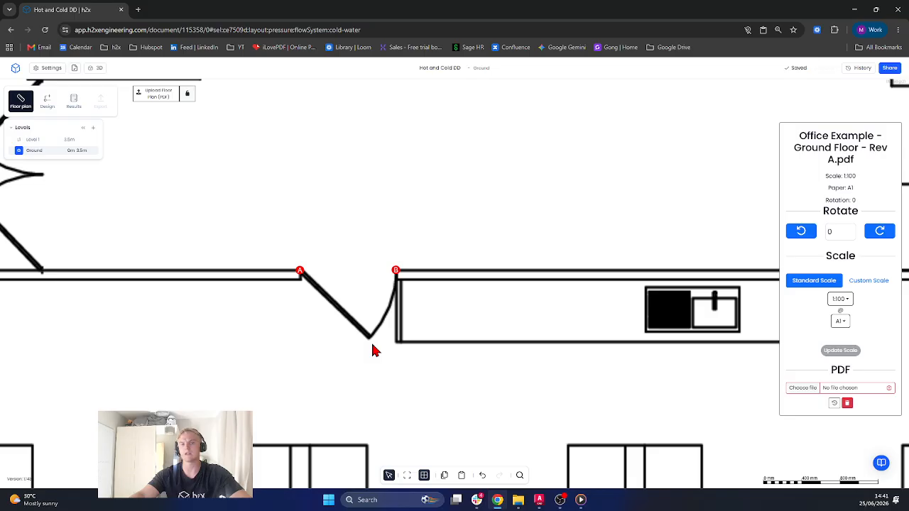
# Step: Deselect the Ground floor plan and compare the Ground and Level 1 drawings, ending on Level 1
pyautogui.scroll(-5, 375, 351)
pyautogui.click(162, 356)
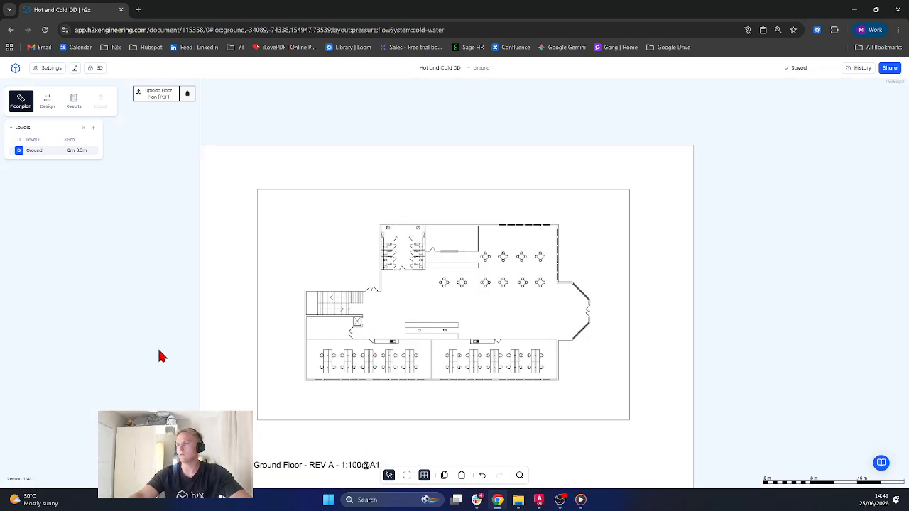
pyautogui.moveTo(162, 357); pyautogui.dragTo(134, 288)
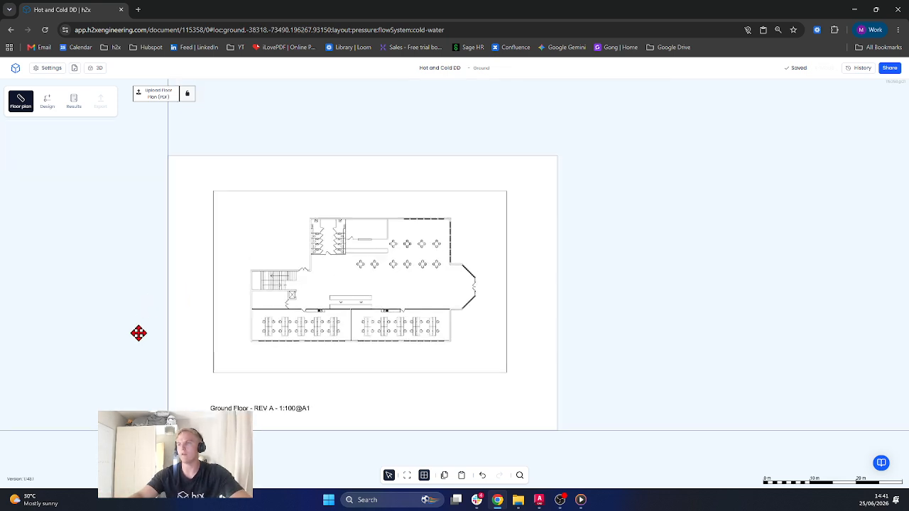
pyautogui.click(61, 140)
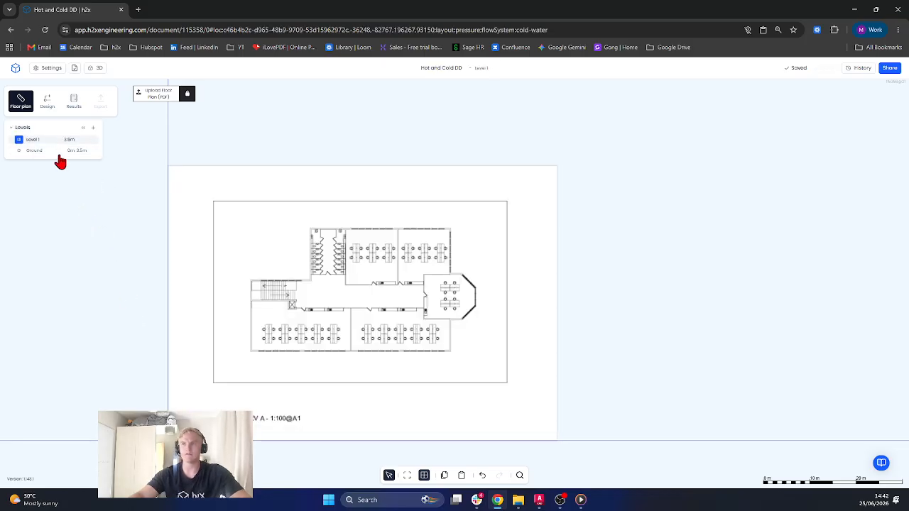
pyautogui.click(61, 151)
pyautogui.click(57, 141)
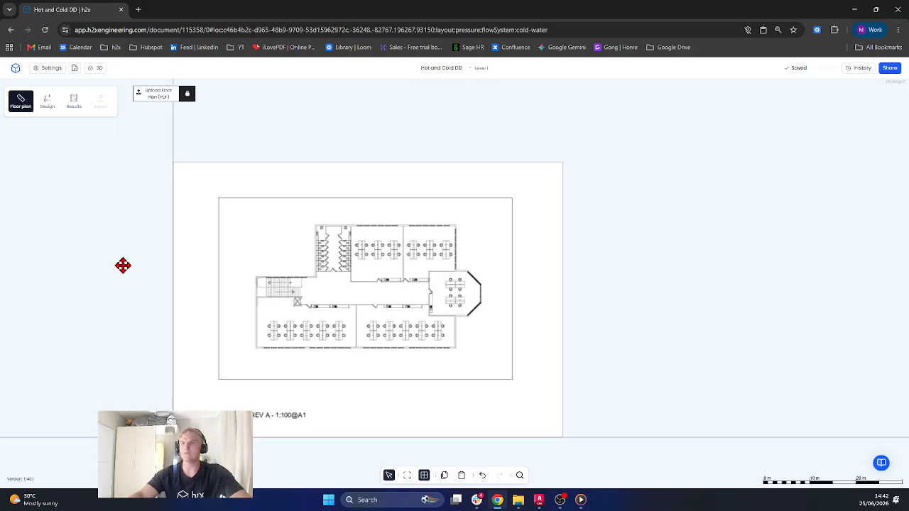
# Step: Unlock the Level 1 floor plan and move it so the building's lower-left outer corner sits on the origin axes' intersection
pyautogui.scroll(3, 237, 402)
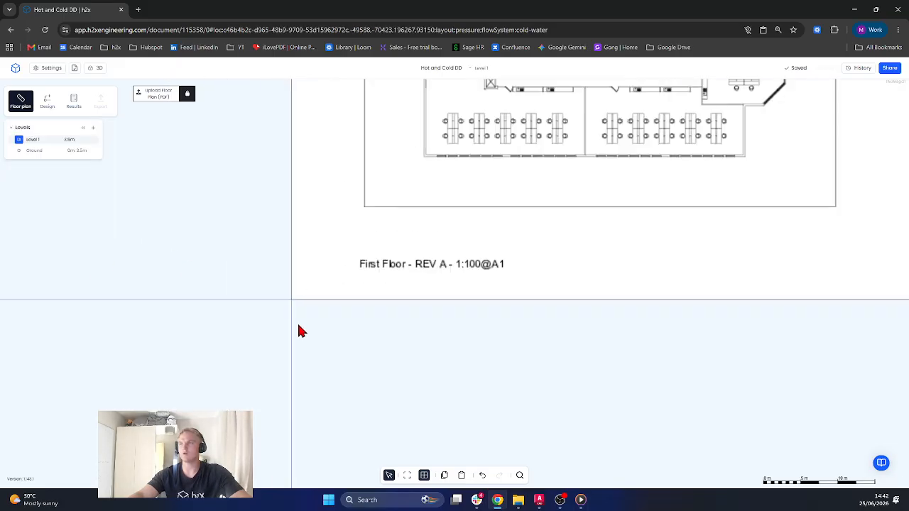
pyautogui.scroll(3, 299, 326)
pyautogui.click(188, 94)
pyautogui.moveTo(348, 230); pyautogui.dragTo(190, 420)
pyautogui.moveTo(451, 272); pyautogui.dragTo(408, 305)
pyautogui.scroll(5, 310, 291)
pyautogui.moveTo(277, 265); pyautogui.dragTo(233, 289)
pyautogui.scroll(6, 226, 285)
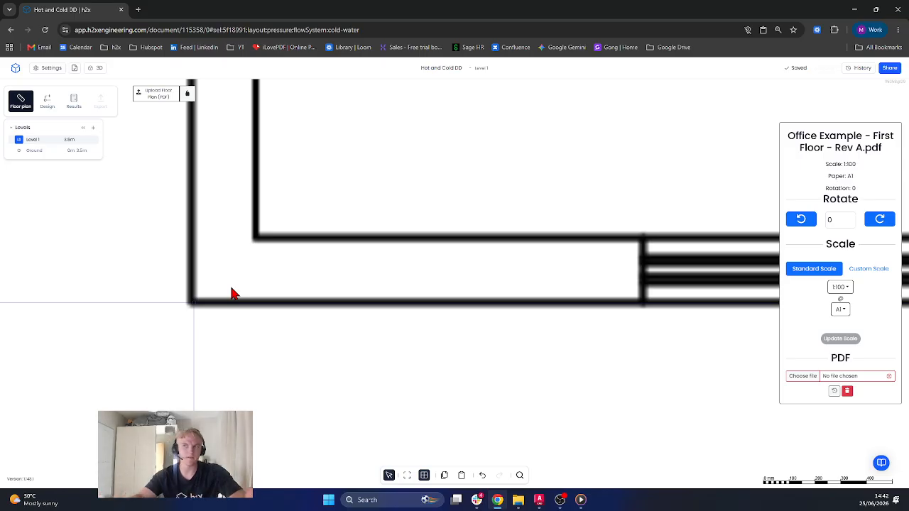
pyautogui.scroll(-5, 234, 295)
pyautogui.scroll(-3, 237, 315)
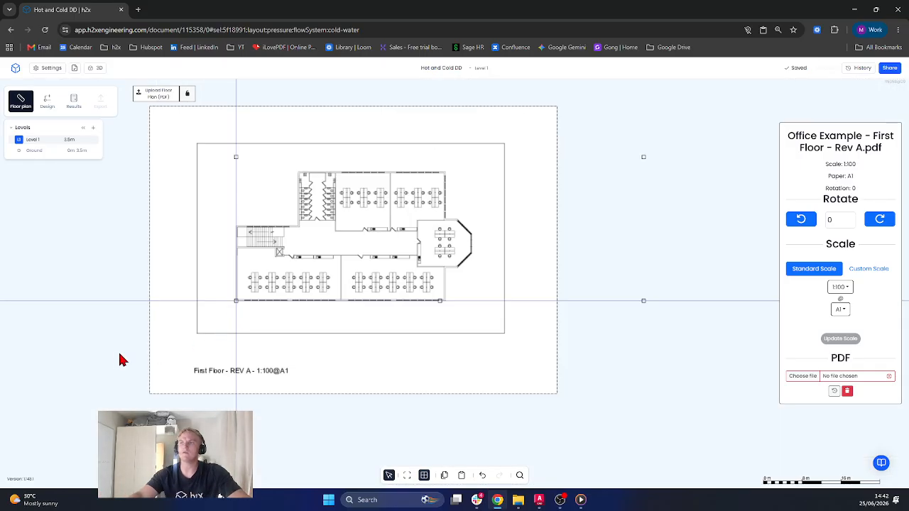
# Step: Move the Ground floor plan so the building's lower-left outer corner sits on the origin axes' intersection, and deselect it
pyautogui.click(71, 152)
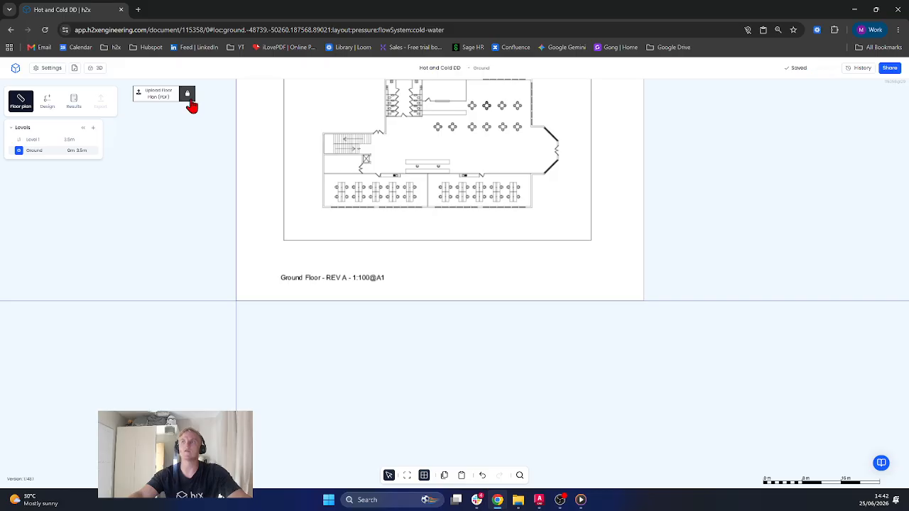
pyautogui.moveTo(315, 237); pyautogui.dragTo(230, 314)
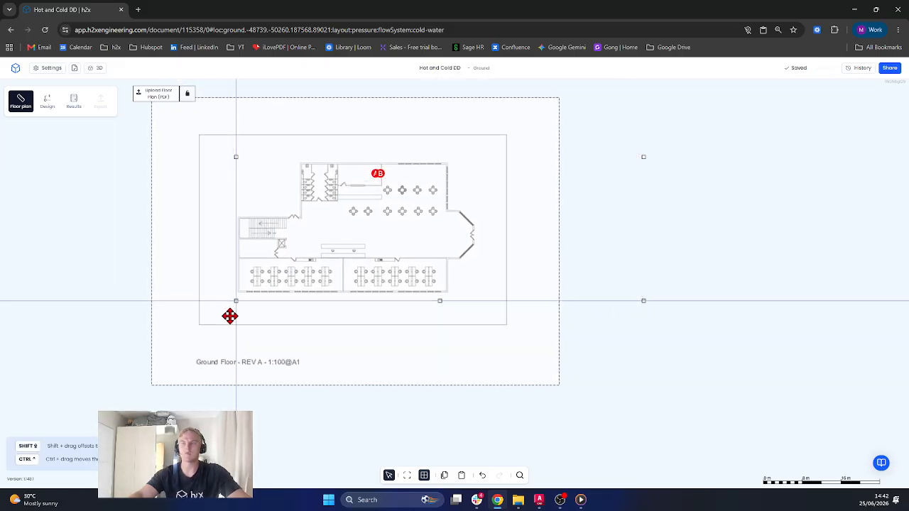
pyautogui.scroll(5, 235, 299)
pyautogui.scroll(3, 235, 300)
pyautogui.moveTo(304, 286); pyautogui.dragTo(290, 341)
pyautogui.scroll(8, 255, 309)
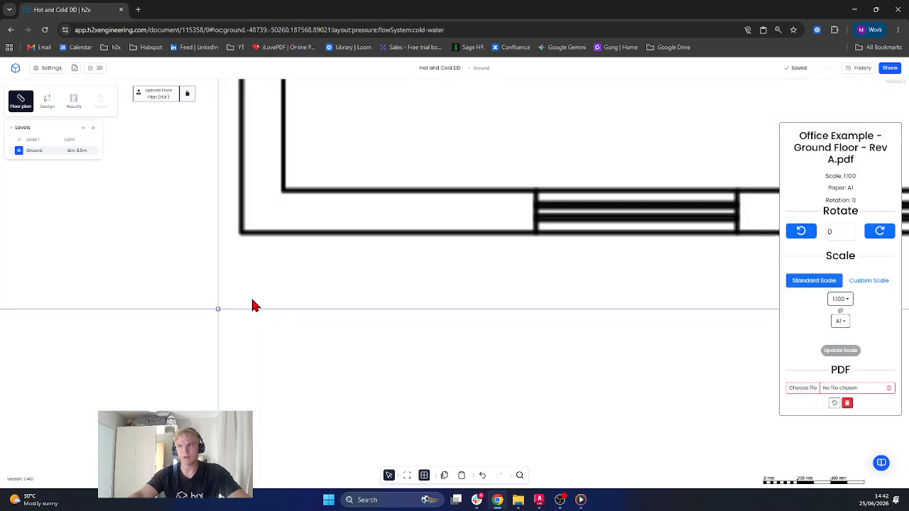
pyautogui.moveTo(252, 277); pyautogui.dragTo(207, 391)
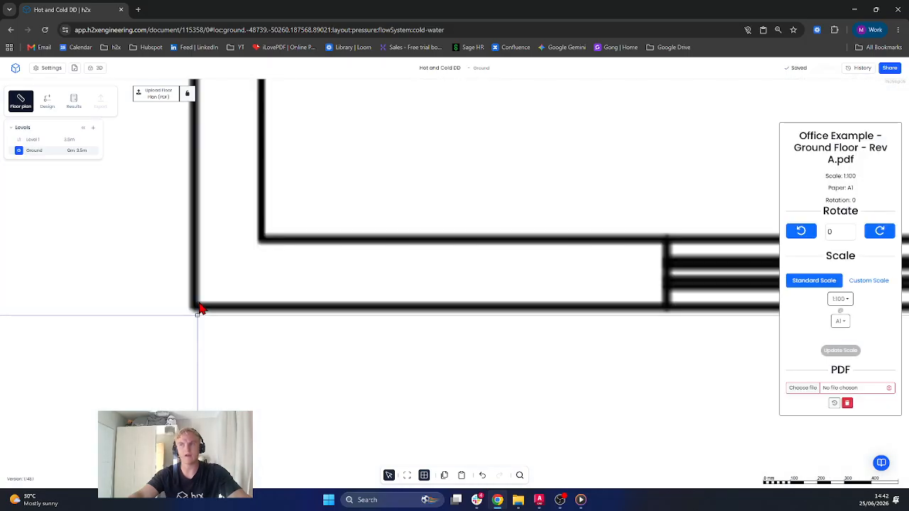
pyautogui.moveTo(200, 302); pyautogui.dragTo(201, 311)
pyautogui.scroll(-4, 208, 301)
pyautogui.scroll(-6, 208, 304)
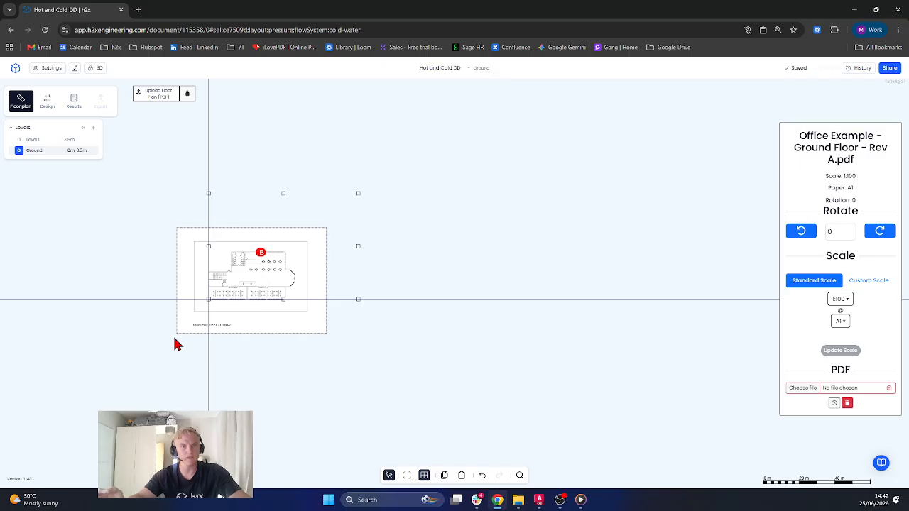
pyautogui.click(178, 344)
# Step: Switch to design mode and insert a cold water riser on Ground at the upper wall of the lobby between the toilet blocks
pyautogui.scroll(8, 242, 294)
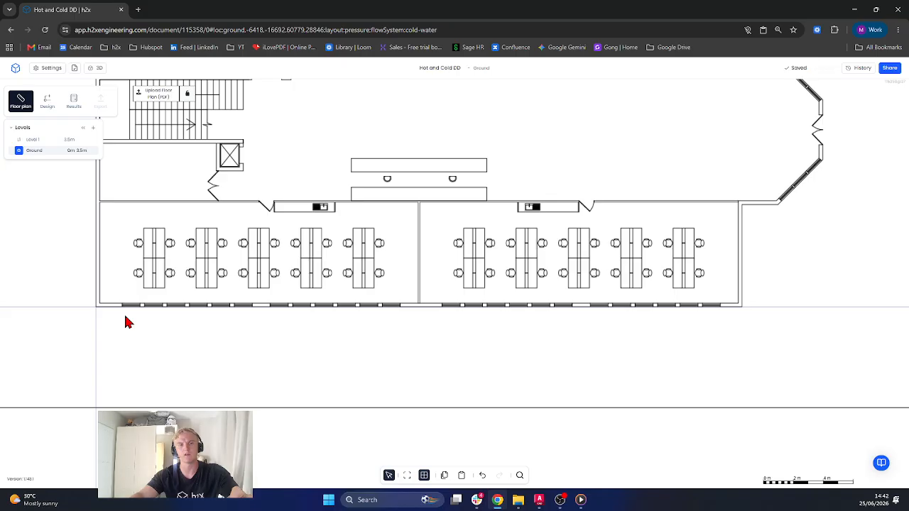
pyautogui.scroll(-5, 132, 310)
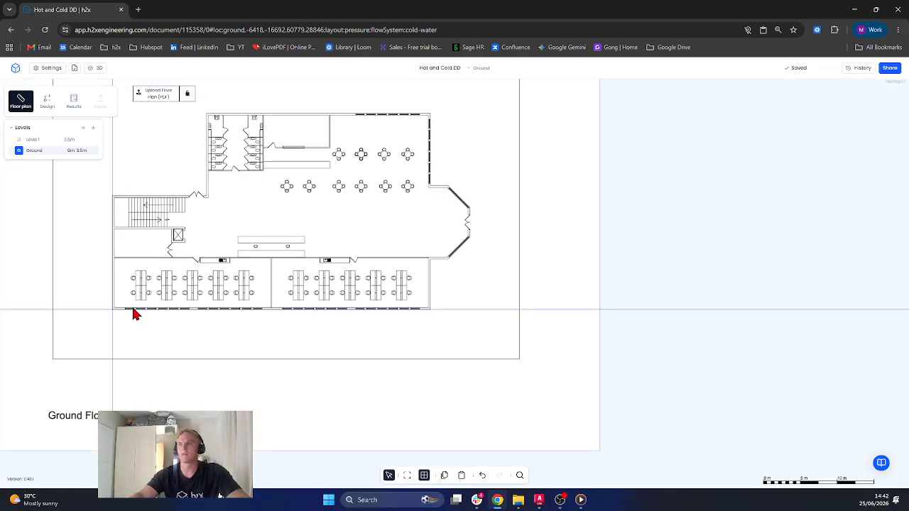
pyautogui.moveTo(487, 314); pyautogui.dragTo(615, 320, button='middle')
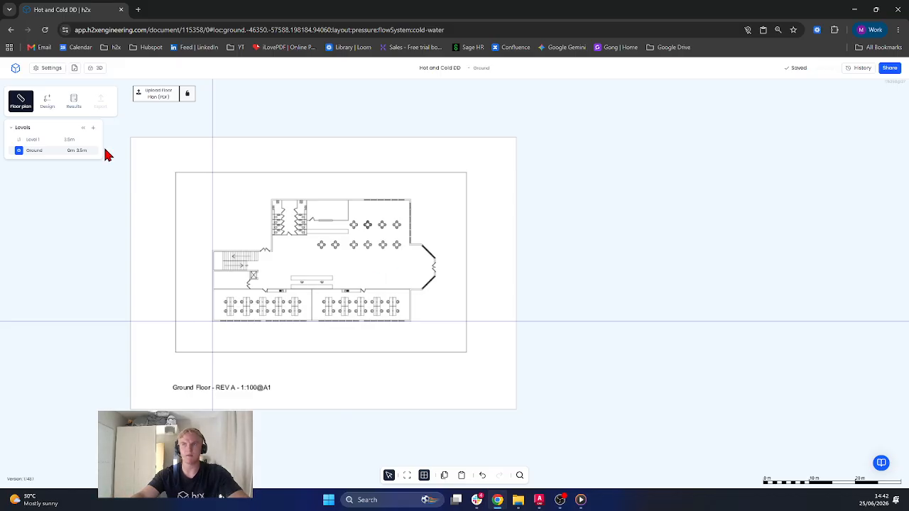
pyautogui.click(44, 103)
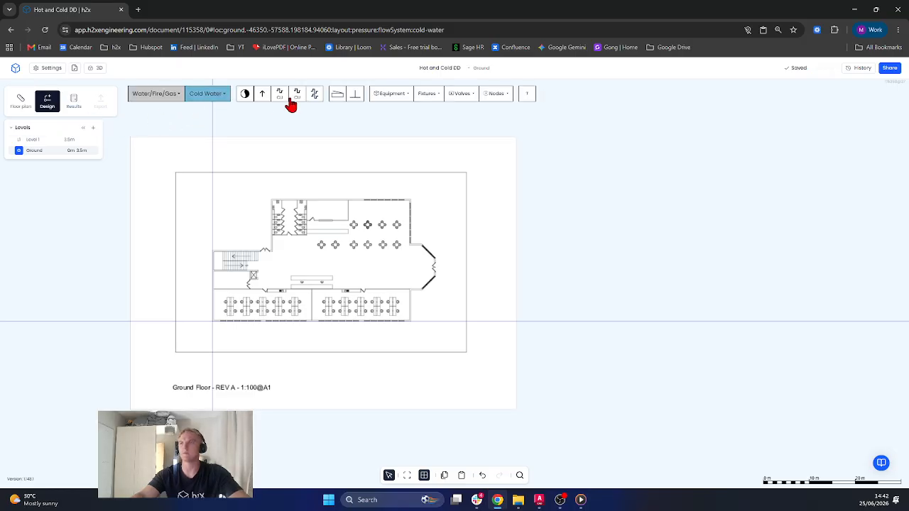
pyautogui.click(262, 99)
pyautogui.scroll(10, 260, 225)
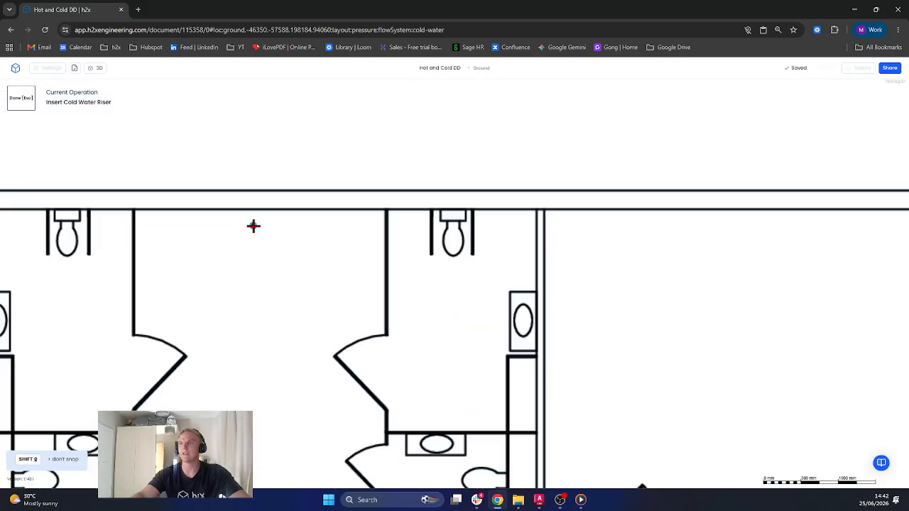
pyautogui.click(242, 208)
pyautogui.scroll(-5, 341, 232)
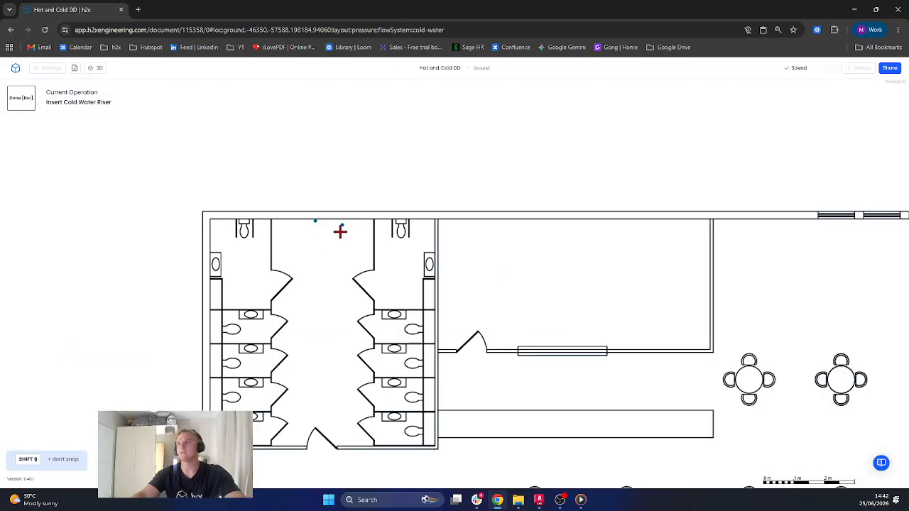
# Step: Finish inserting the riser, check its position on the Level 1 drawing, and return to Ground
pyautogui.press('Escape')
pyautogui.click(34, 144)
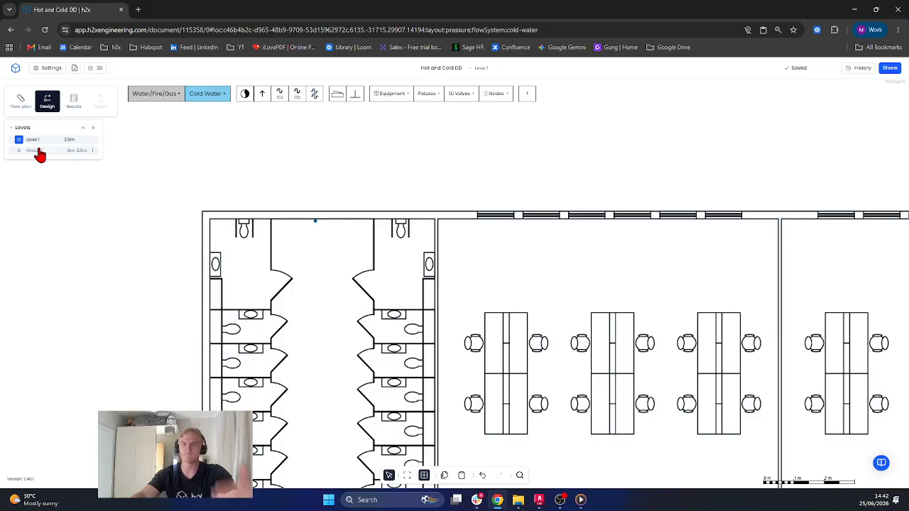
pyautogui.click(44, 151)
# Step: Start inserting a cold water tank in the Ground room below the staircase and turn its preview upright
pyautogui.scroll(-5, 285, 231)
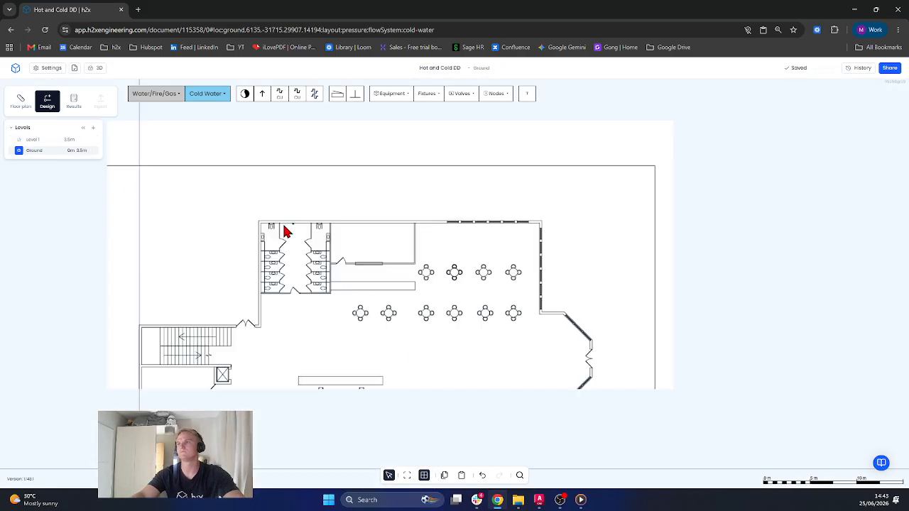
pyautogui.moveTo(421, 285); pyautogui.dragTo(422, 206)
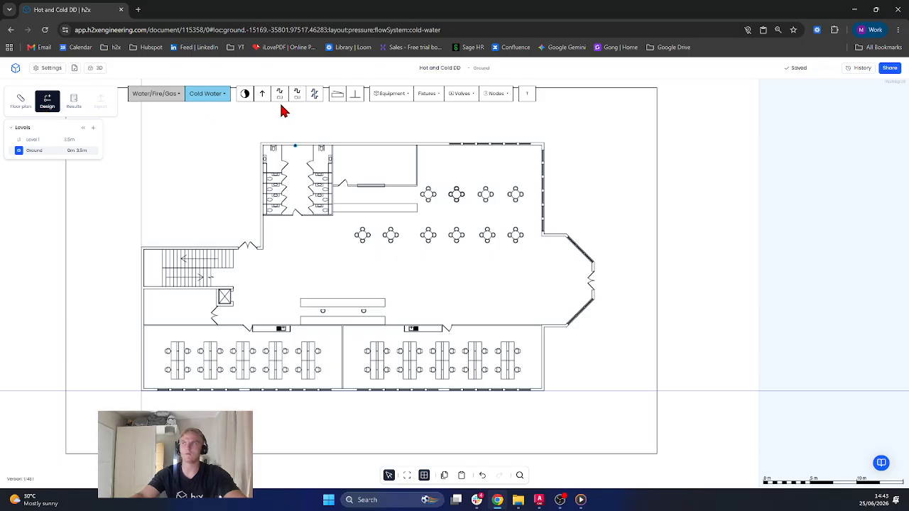
pyautogui.click(377, 98)
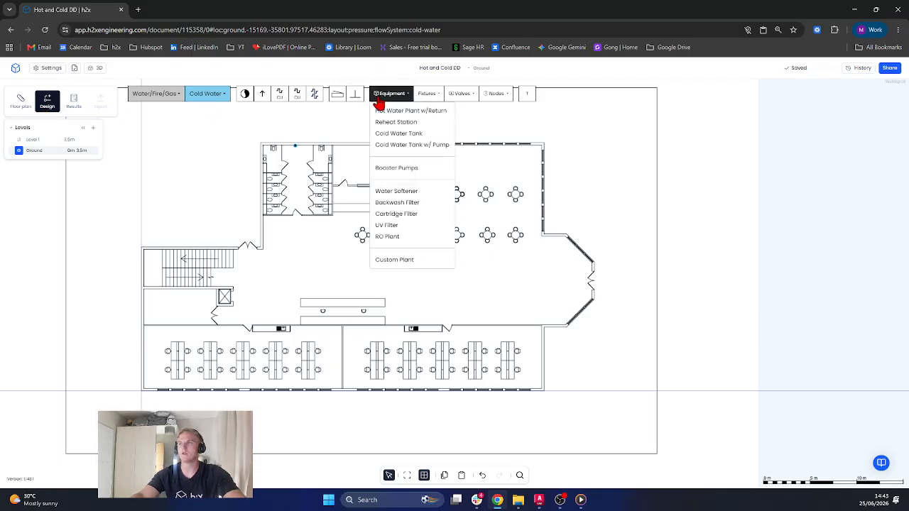
pyautogui.click(397, 135)
pyautogui.scroll(2, 146, 297)
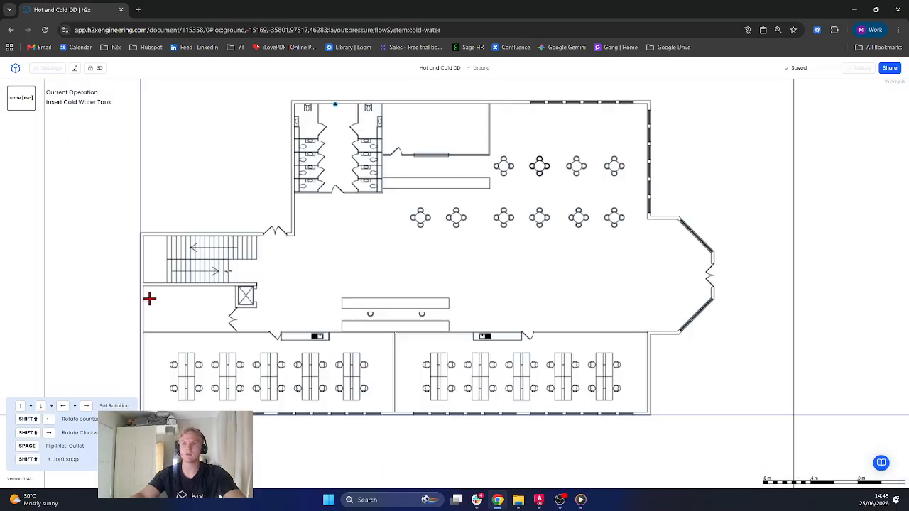
pyautogui.scroll(5, 149, 298)
pyautogui.hotkey('shift', 'Left')
pyautogui.hotkey('shift', 'Left')
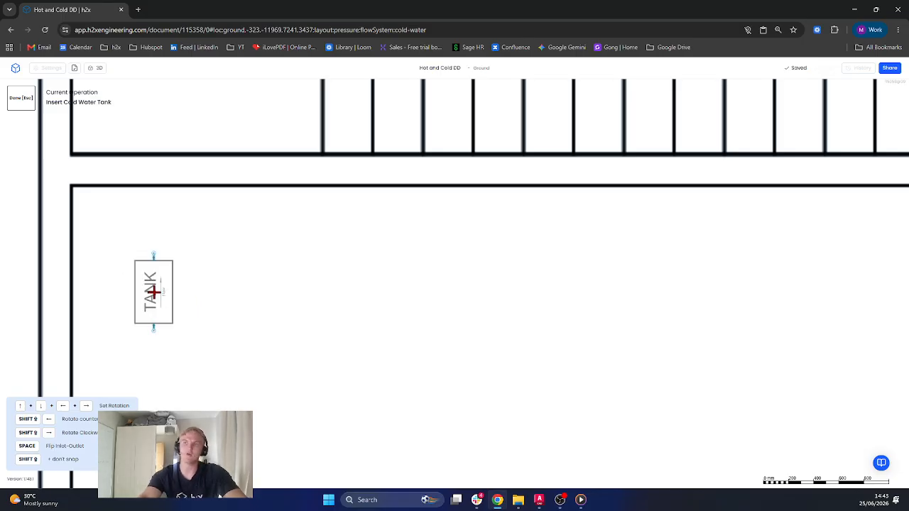
# Step: Try the tank's rotations and flow directions, and place it horizontally with left-to-right flow near the room's upper-left corner
pyautogui.scroll(5, 433, 237)
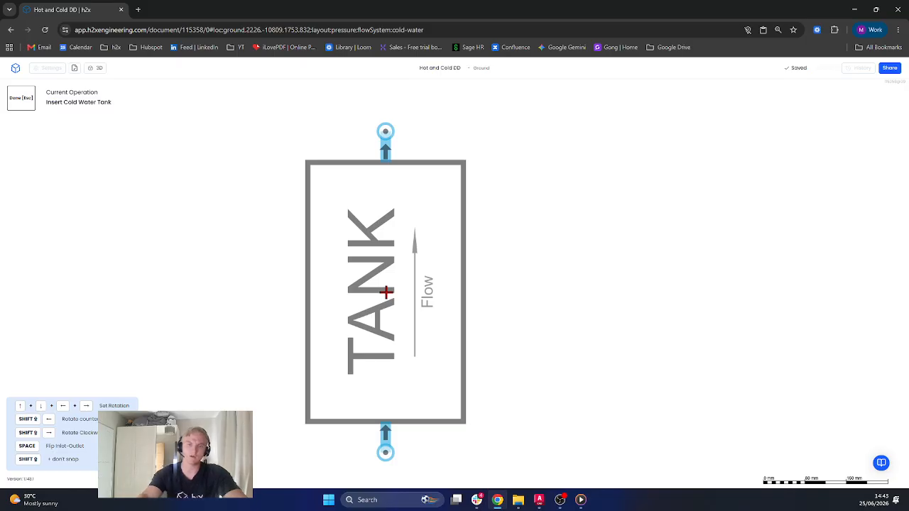
pyautogui.hotkey('shift', 'Left')
pyautogui.hotkey('shift', 'Left')
pyautogui.hotkey('shift', 'Left')
pyautogui.hotkey('shift', 'Left')
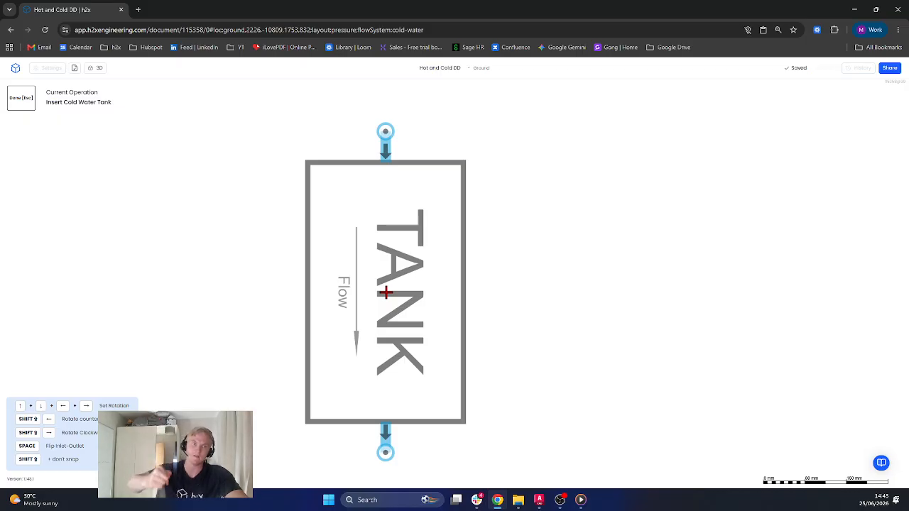
pyautogui.hotkey('shift', 'Left')
pyautogui.hotkey('shift', 'Left')
pyautogui.hotkey('shift', 'Left')
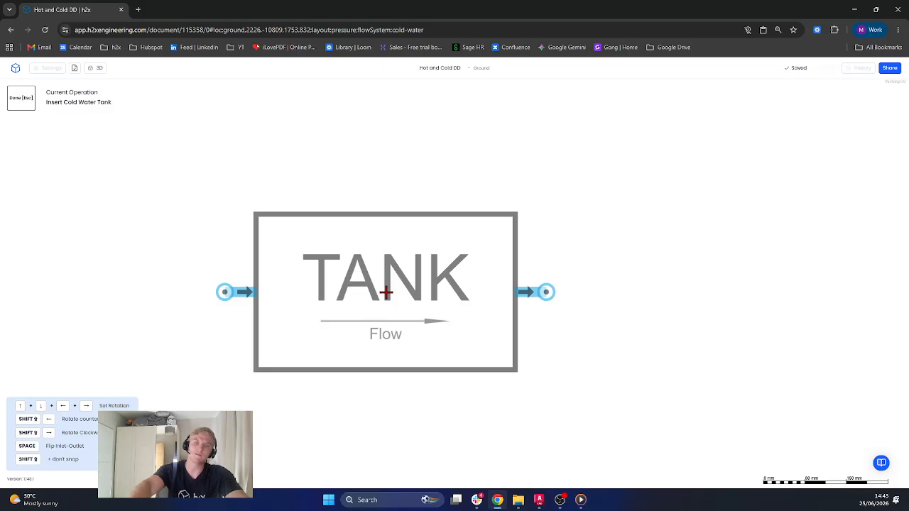
pyautogui.hotkey('shift', 'Left')
pyautogui.hotkey('shift', 'Left')
pyautogui.hotkey('shift', 'Left')
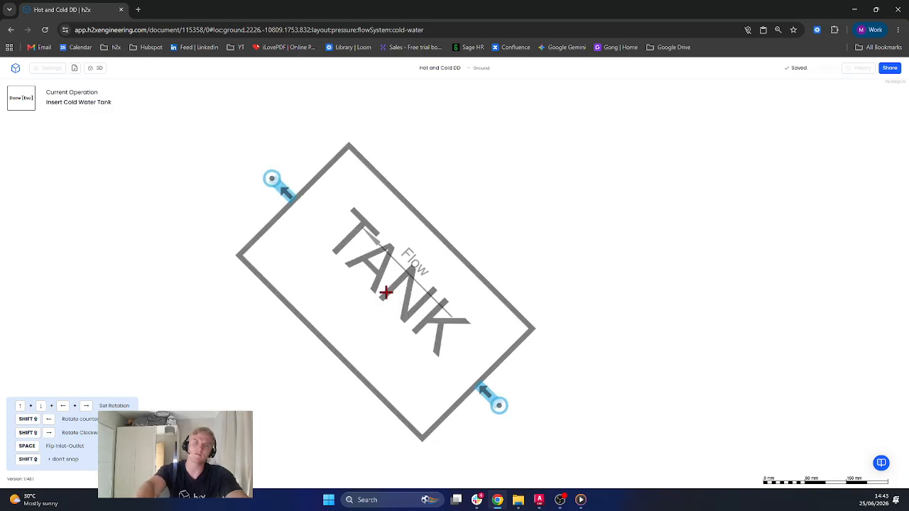
pyautogui.hotkey('shift', 'Left')
pyautogui.hotkey('shift', 'Left')
pyautogui.hotkey('shift', 'Left')
pyautogui.hotkey('shift', 'Left')
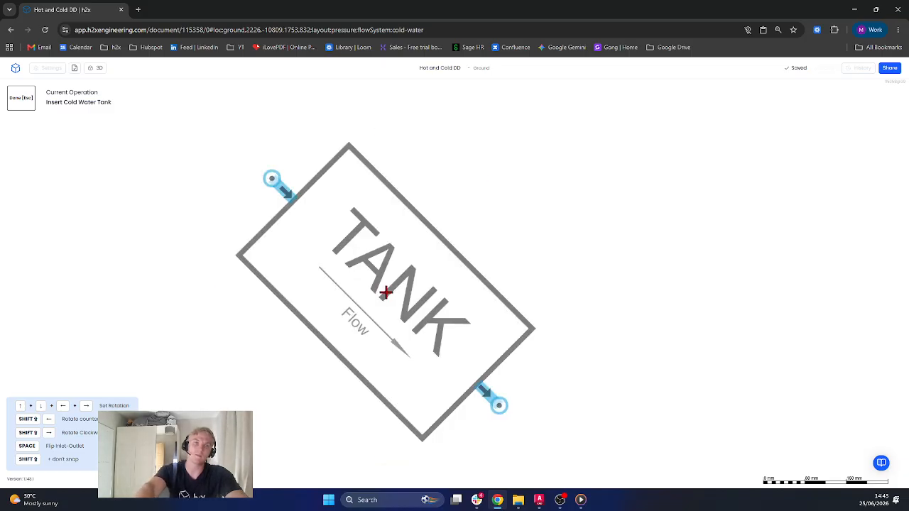
pyautogui.scroll(-6, 385, 292)
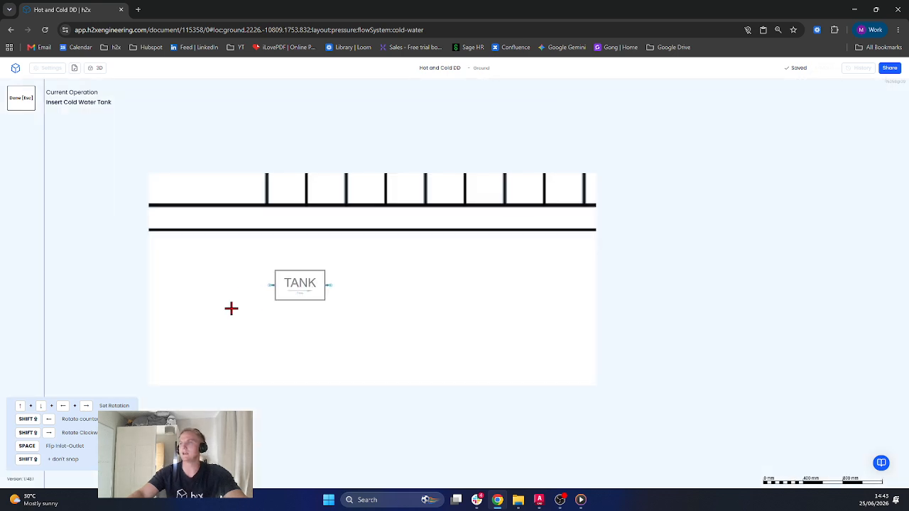
pyautogui.click(299, 392)
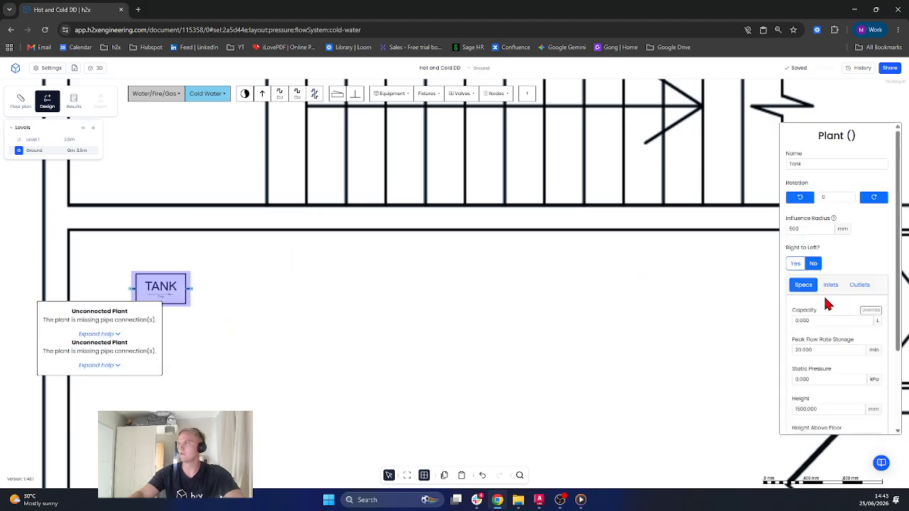
# Step: Review the tank's specs, inlet and outlet properties, and deselect the tank
pyautogui.scroll(-1, 827, 304)
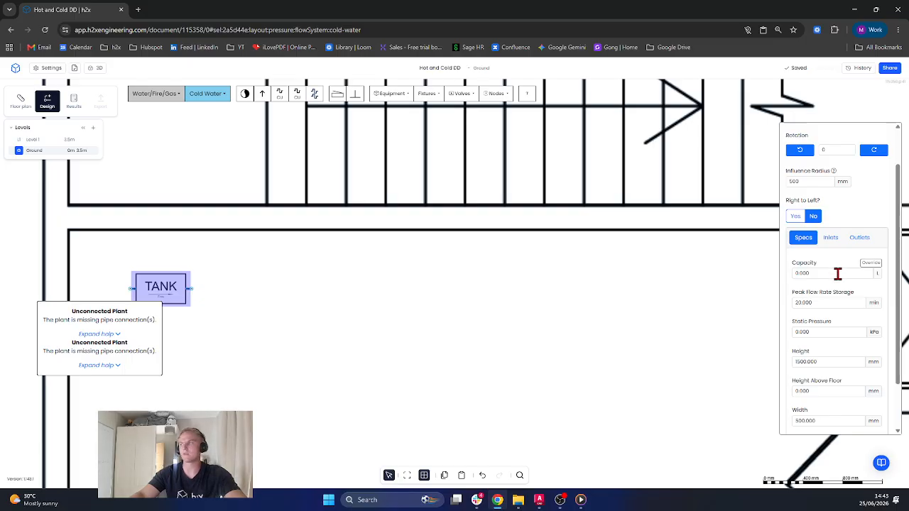
pyautogui.scroll(-2, 831, 294)
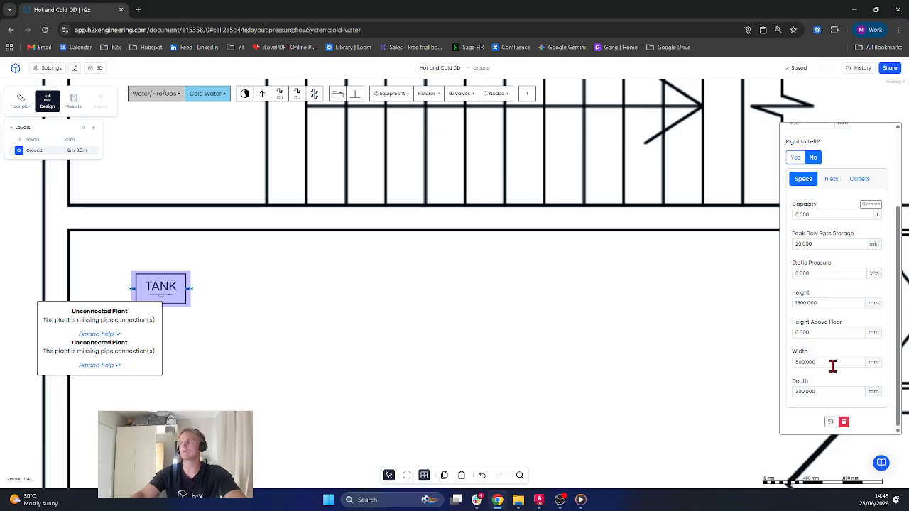
pyautogui.scroll(3, 817, 376)
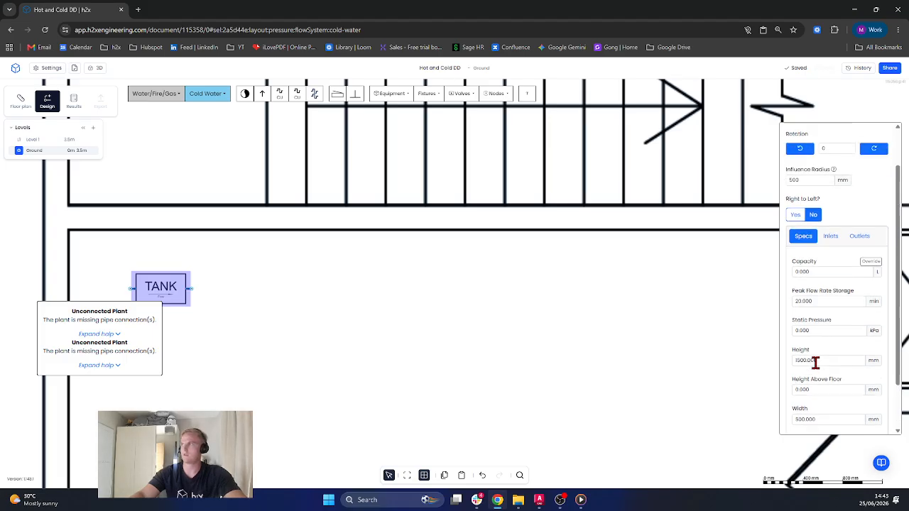
pyautogui.click(834, 283)
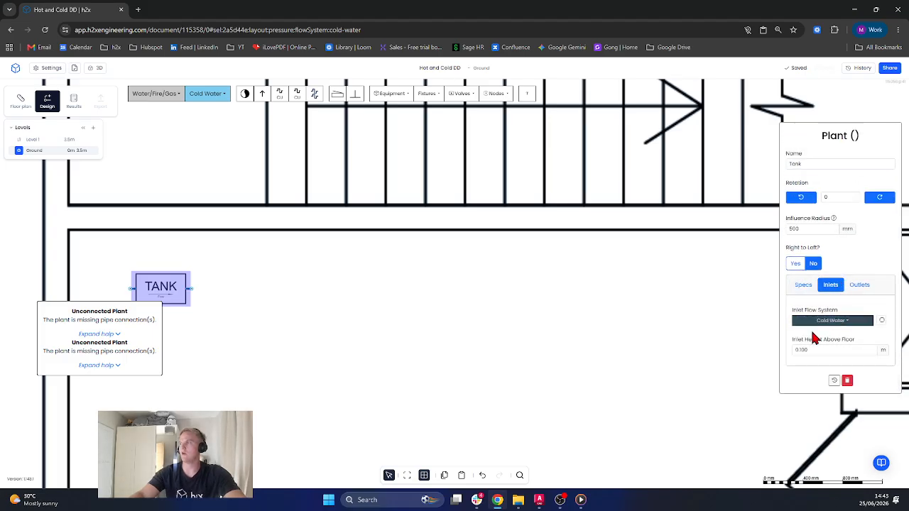
pyautogui.click(861, 284)
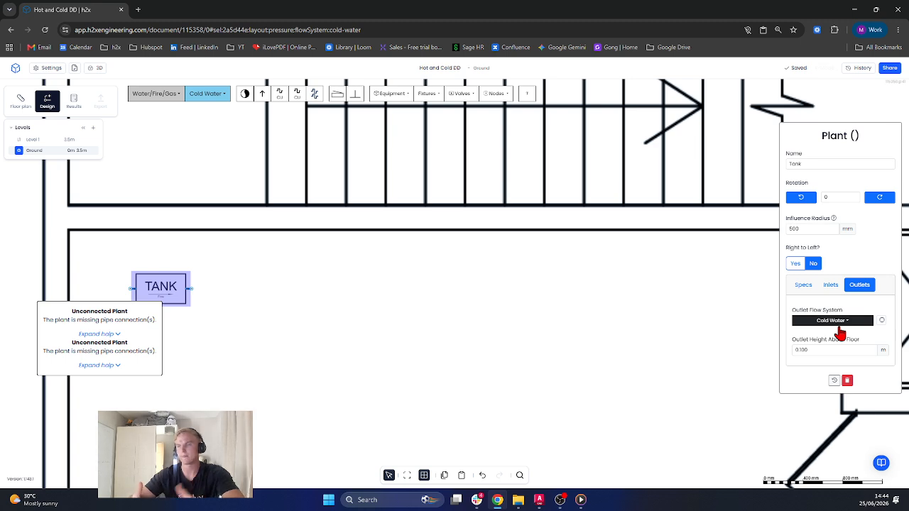
pyautogui.click(512, 302)
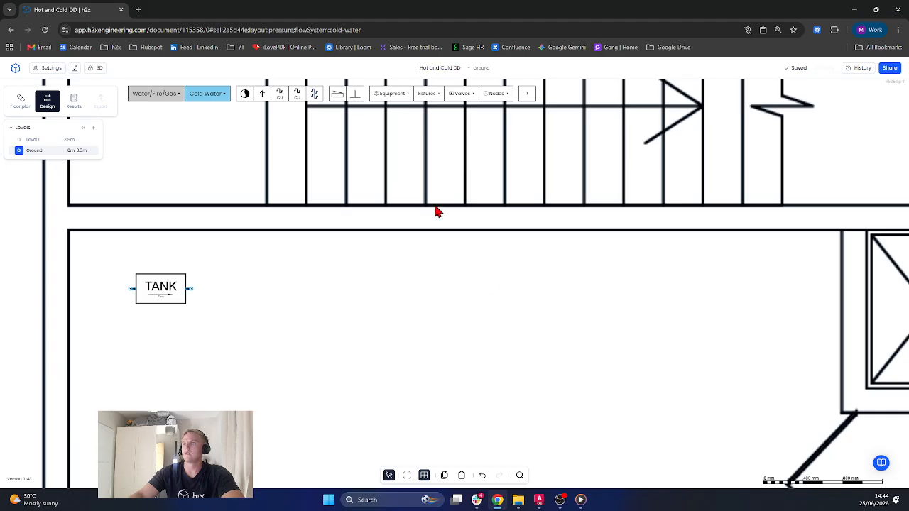
# Step: Insert a cold water duty/standby booster pump to the right of the tank, horizontally aligned with the tank's centre
pyautogui.click(389, 105)
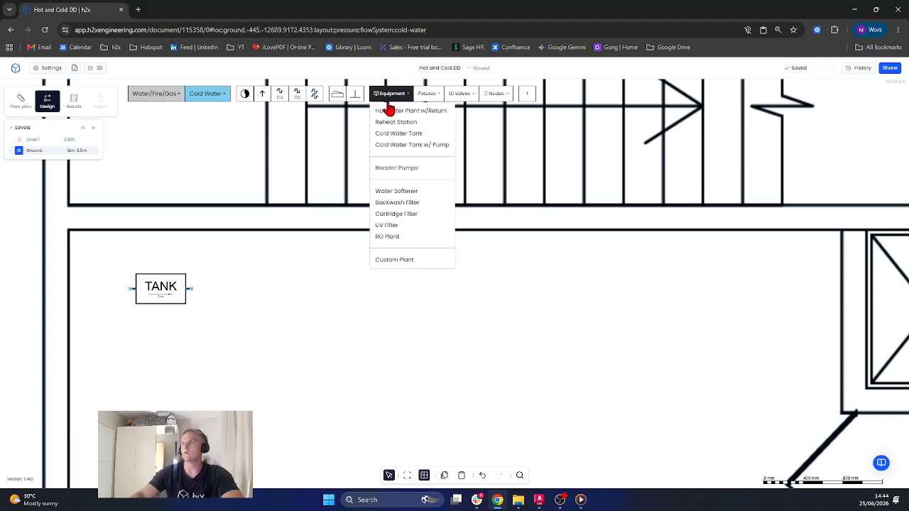
pyautogui.click(401, 168)
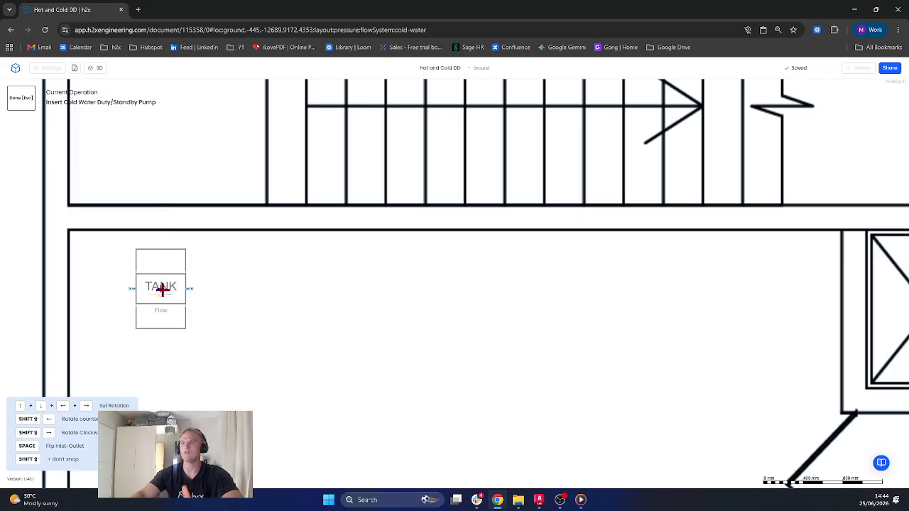
pyautogui.scroll(3, 162, 288)
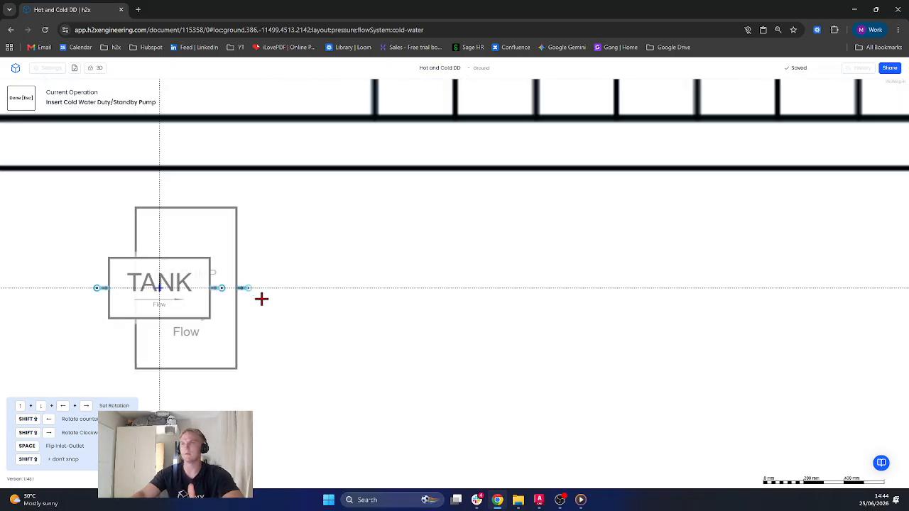
pyautogui.scroll(5, 175, 307)
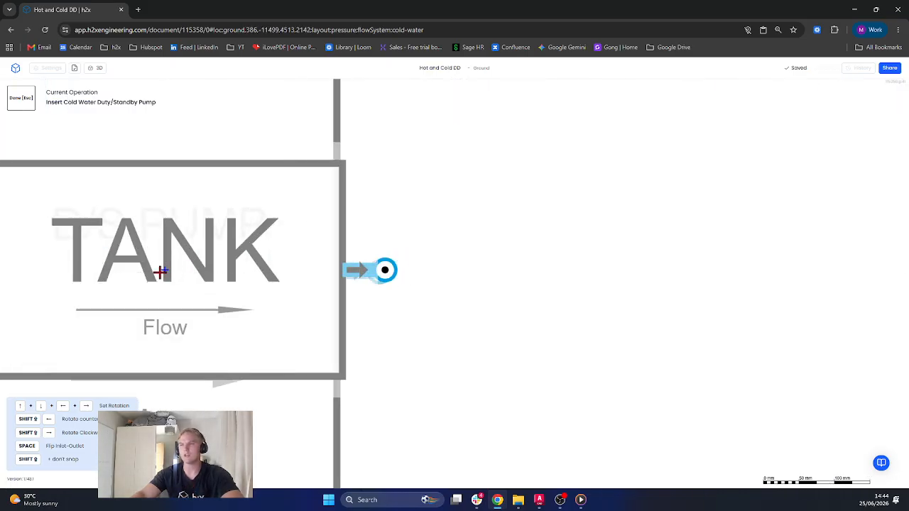
pyautogui.scroll(-5, 160, 272)
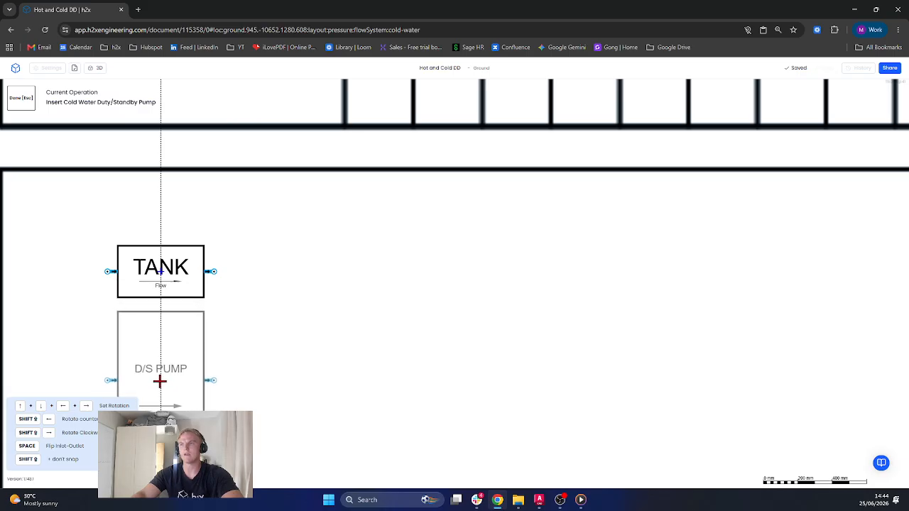
pyautogui.scroll(-5, 161, 383)
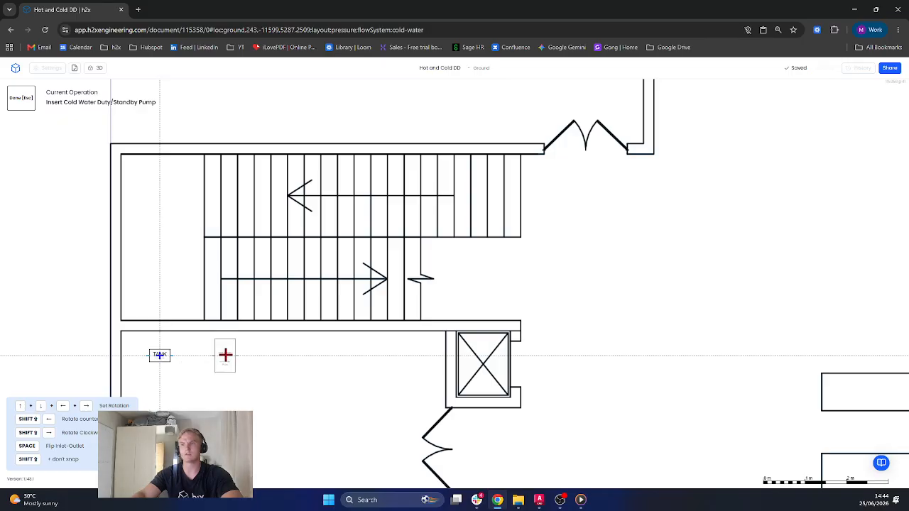
pyautogui.scroll(5, 205, 361)
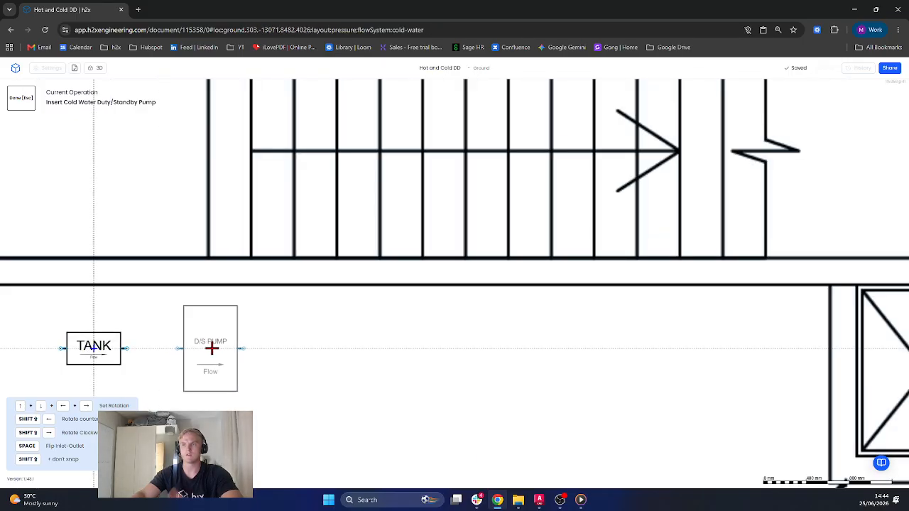
pyautogui.click(213, 355)
pyautogui.click(294, 353)
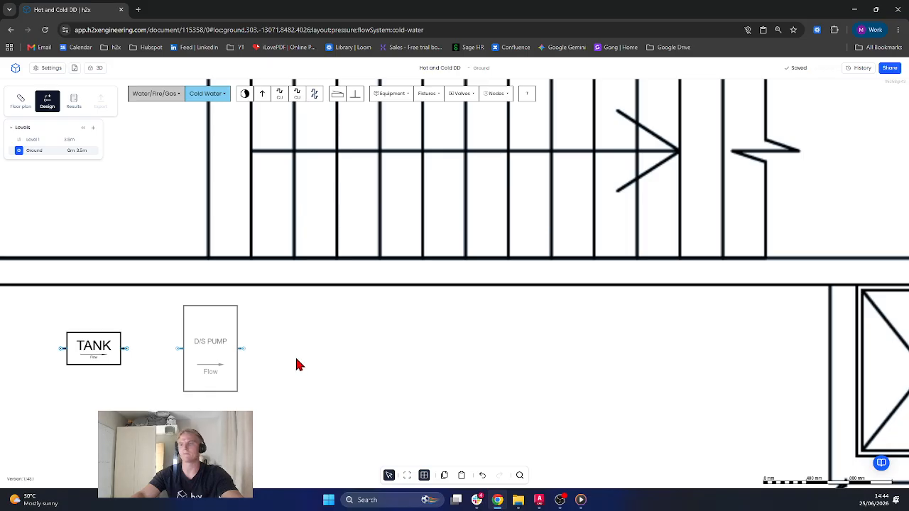
# Step: Select the duty/standby pump and review its manufacturer and configuration options, pressures, dimensions, and inlet and outlet properties
pyautogui.moveTo(218, 345); pyautogui.dragTo(213, 354)
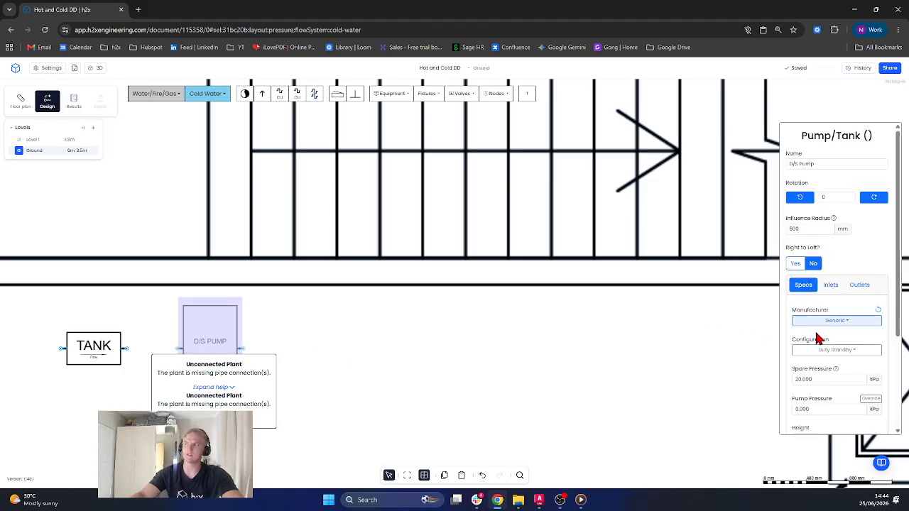
pyautogui.scroll(-2, 818, 334)
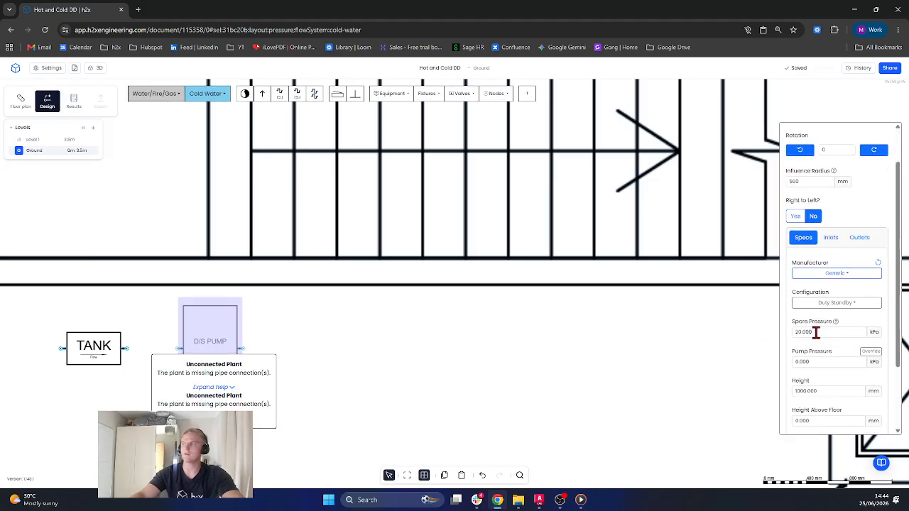
pyautogui.click(835, 276)
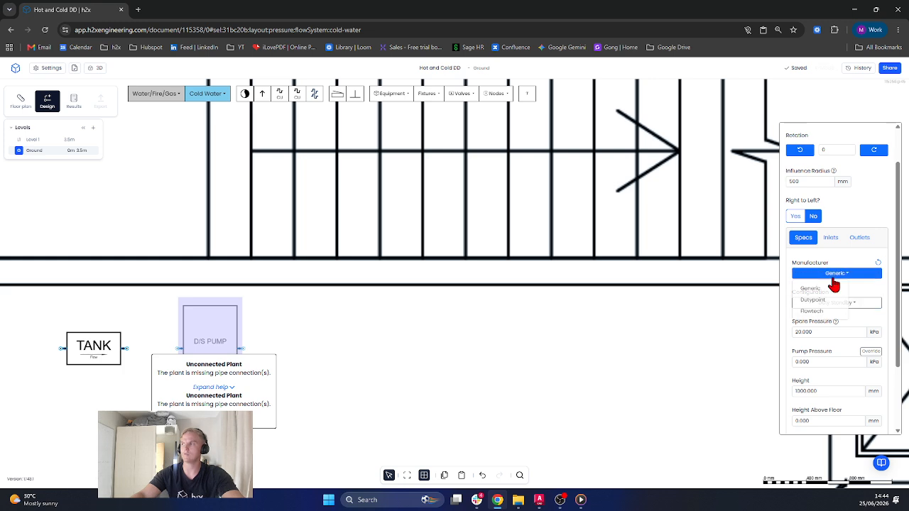
pyautogui.click(835, 284)
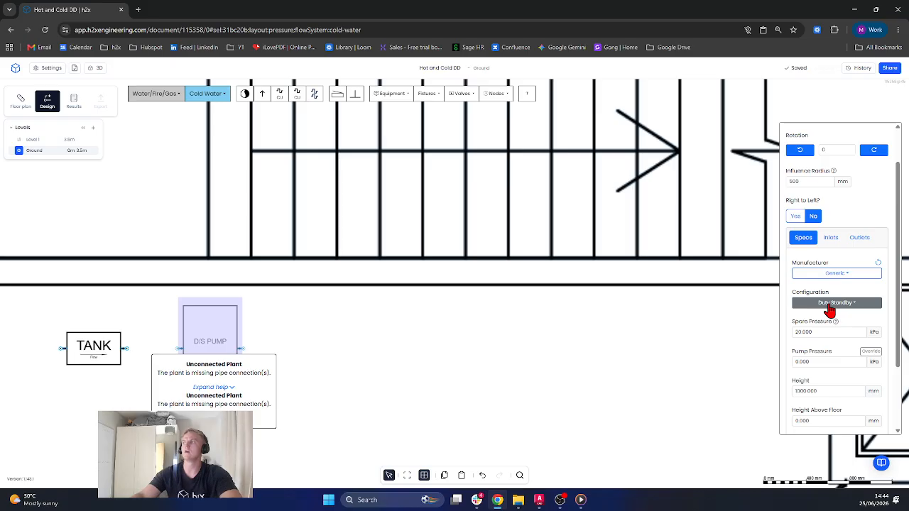
pyautogui.click(830, 306)
pyautogui.click(830, 306)
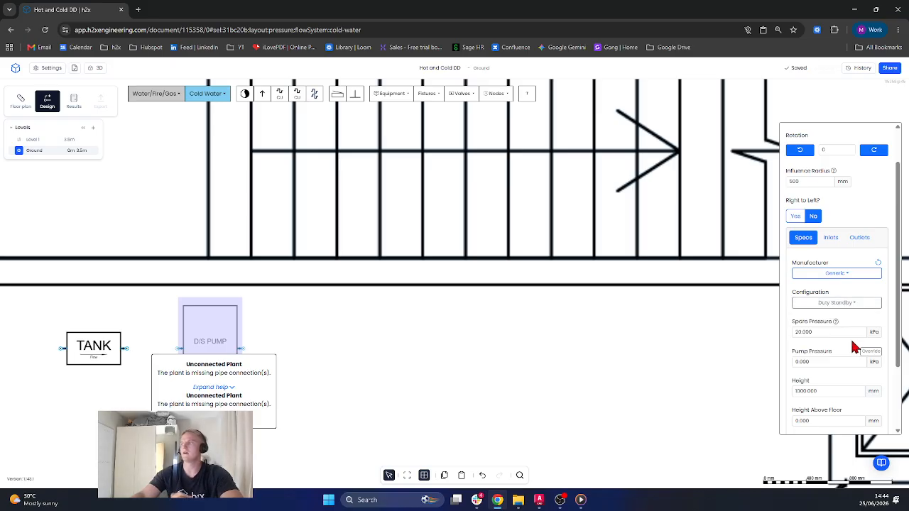
pyautogui.scroll(-1, 854, 347)
pyautogui.scroll(-1, 846, 344)
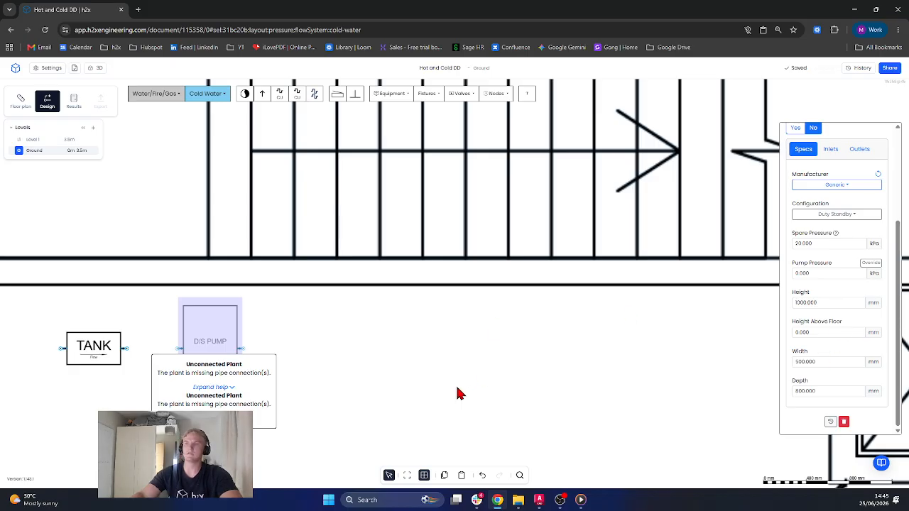
pyautogui.click(839, 149)
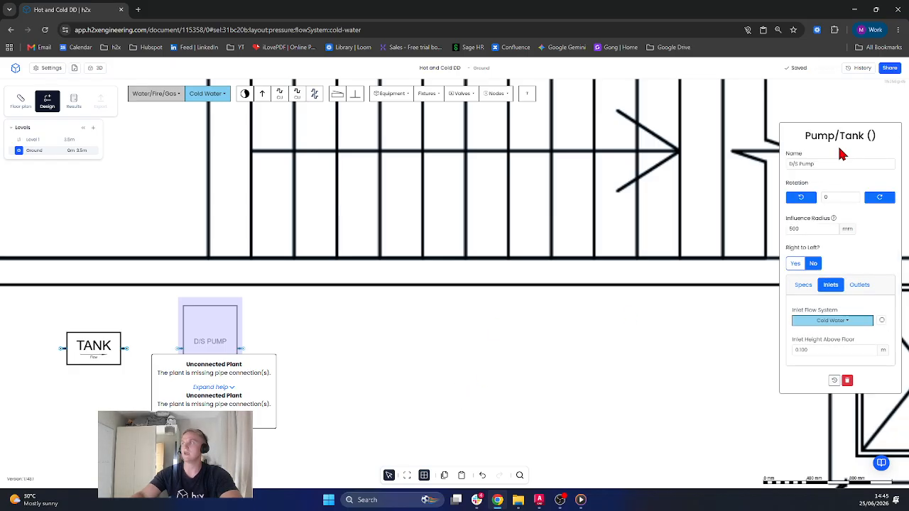
pyautogui.click(860, 291)
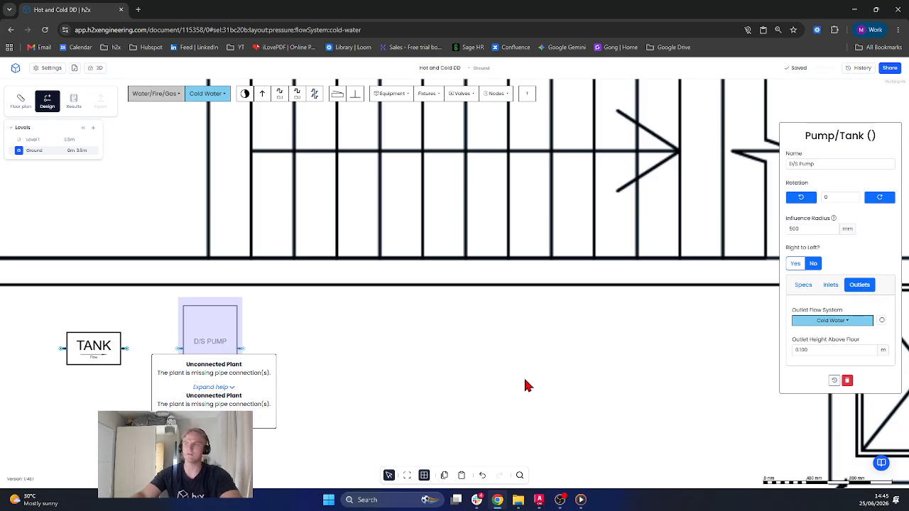
# Step: Insert a hot water plant with return to the right of the duty/standby pump, level with the pump's centre
pyautogui.click(377, 394)
pyautogui.moveTo(359, 380); pyautogui.dragTo(403, 297)
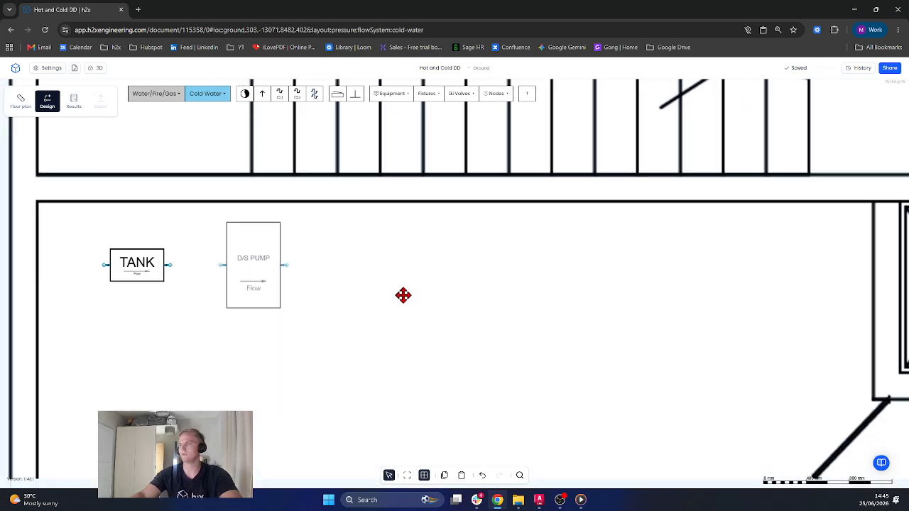
pyautogui.click(387, 95)
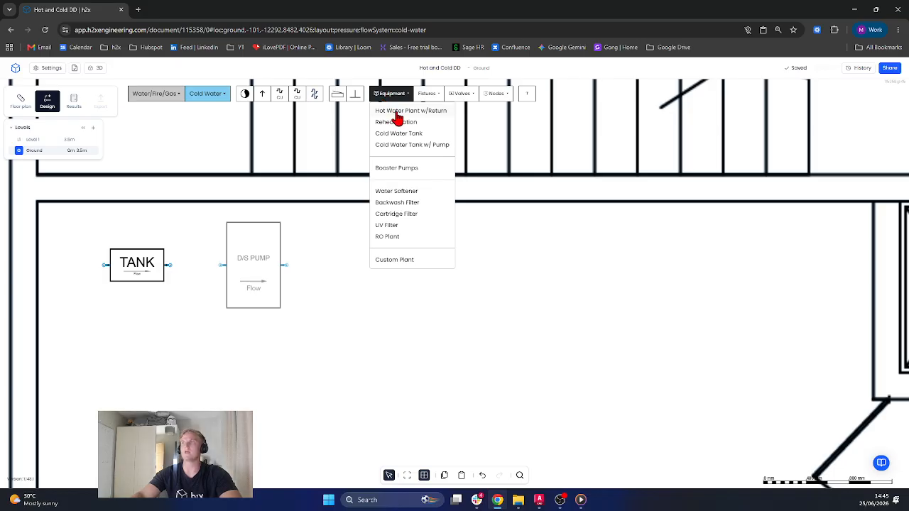
pyautogui.click(398, 112)
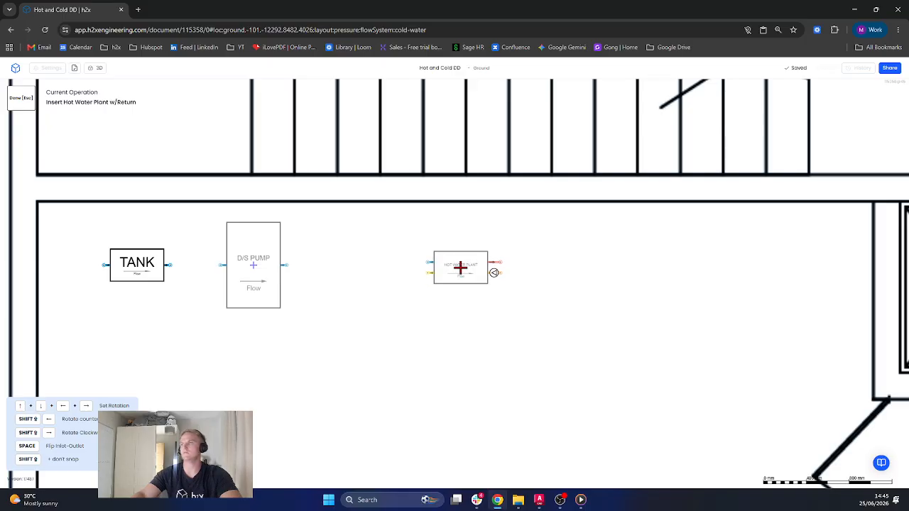
pyautogui.click(441, 267)
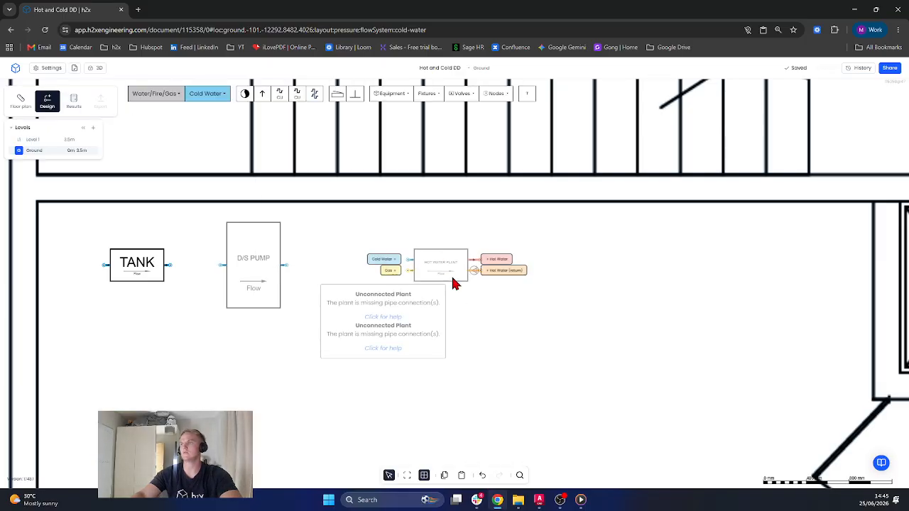
# Step: Review the hot water plant's outlet properties, switching the recirculation system off and back on
pyautogui.moveTo(453, 281); pyautogui.dragTo(716, 328)
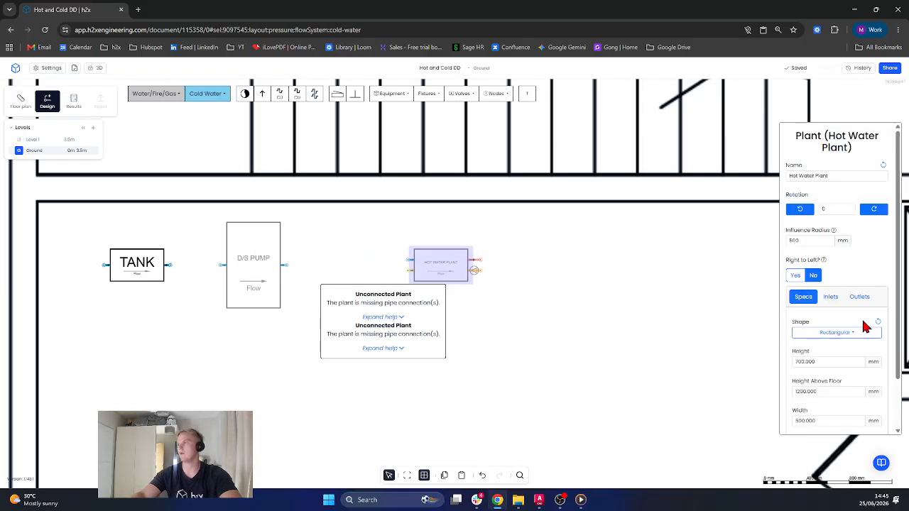
pyautogui.click(859, 297)
pyautogui.scroll(-1, 857, 364)
pyautogui.scroll(-1, 857, 364)
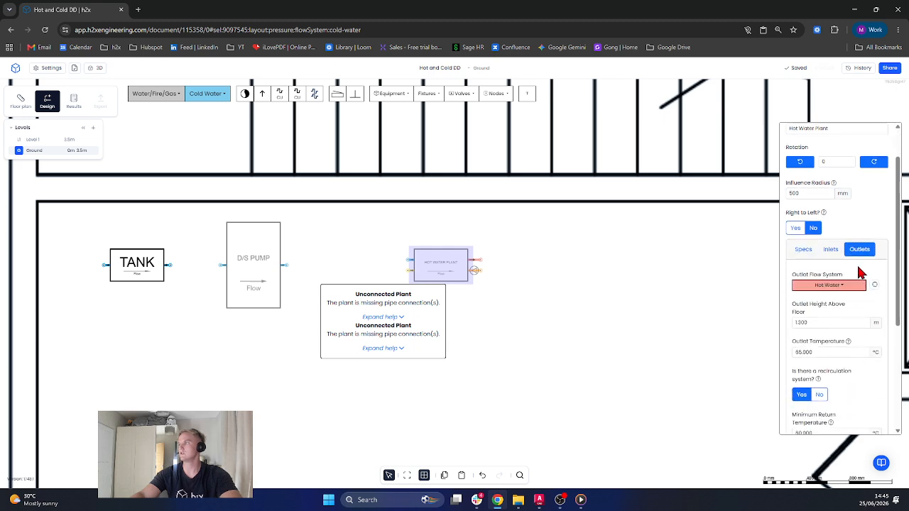
pyautogui.scroll(-3, 832, 341)
pyautogui.moveTo(449, 268)
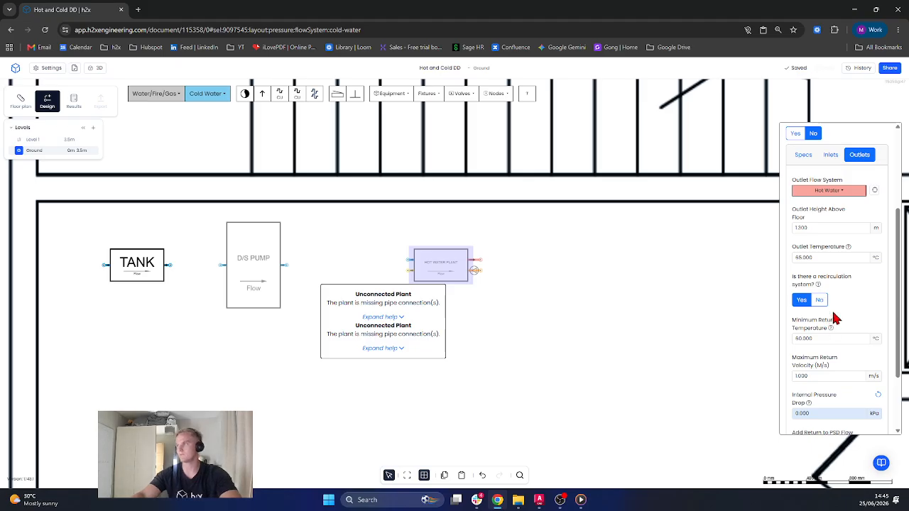
pyautogui.click(820, 300)
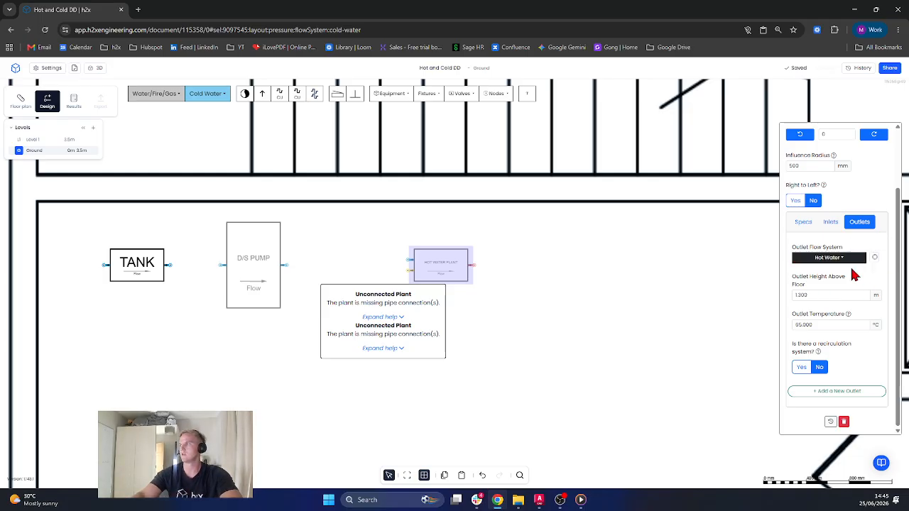
pyautogui.click(801, 367)
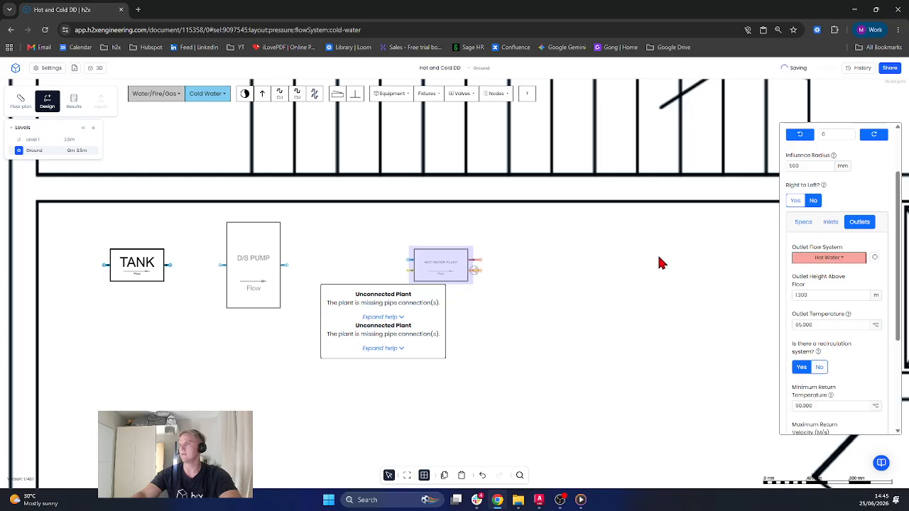
# Step: Remove the gas inlet from the hot water plant, keeping its cold water inlet
pyautogui.click(831, 224)
pyautogui.scroll(-3, 835, 356)
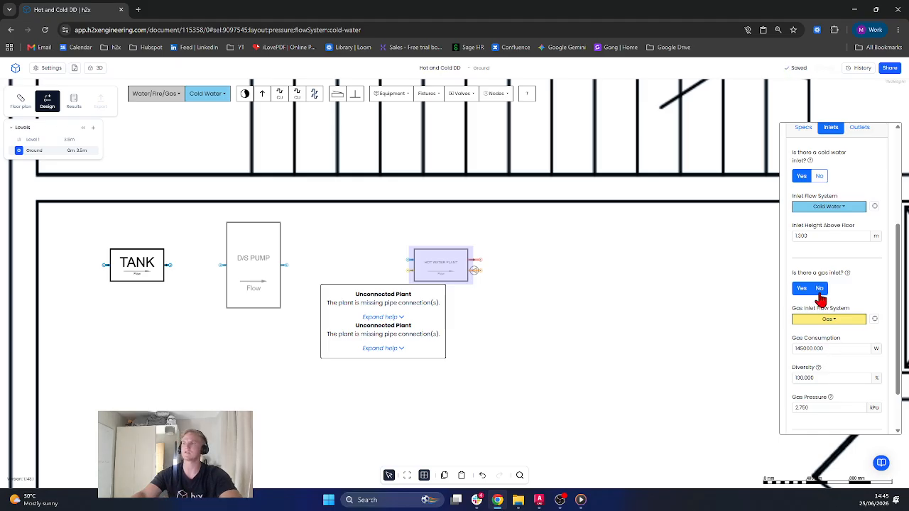
pyautogui.click(819, 290)
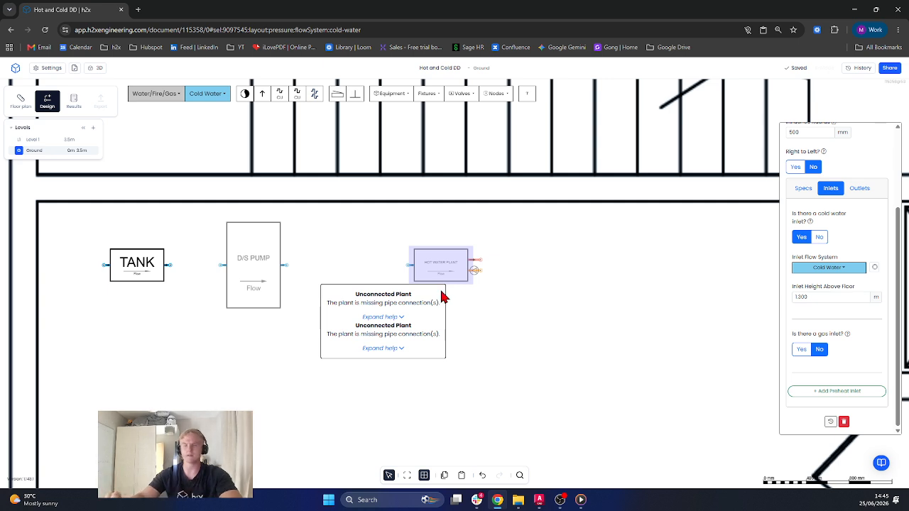
# Step: Run a cold water main pipe from the hot water plant's inlet to the pump's outlet, dropping midway to a height of 0.1 m
pyautogui.click(279, 98)
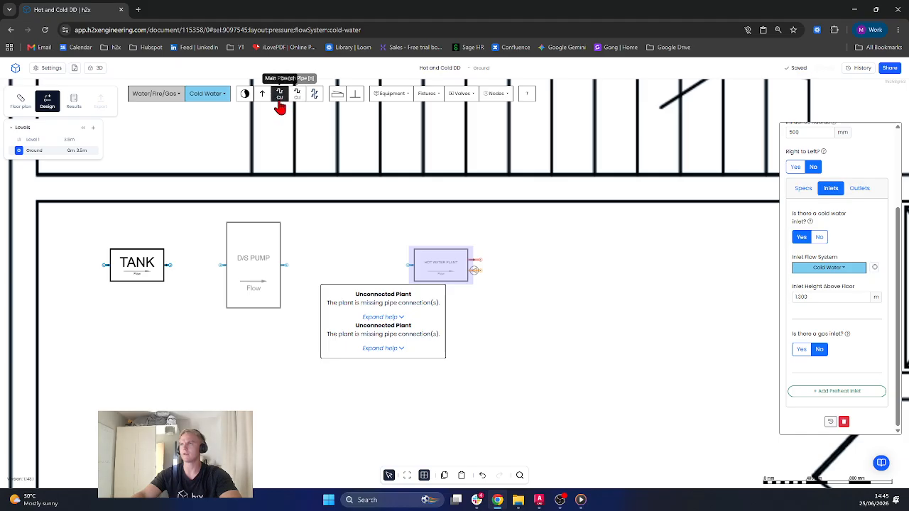
pyautogui.click(416, 265)
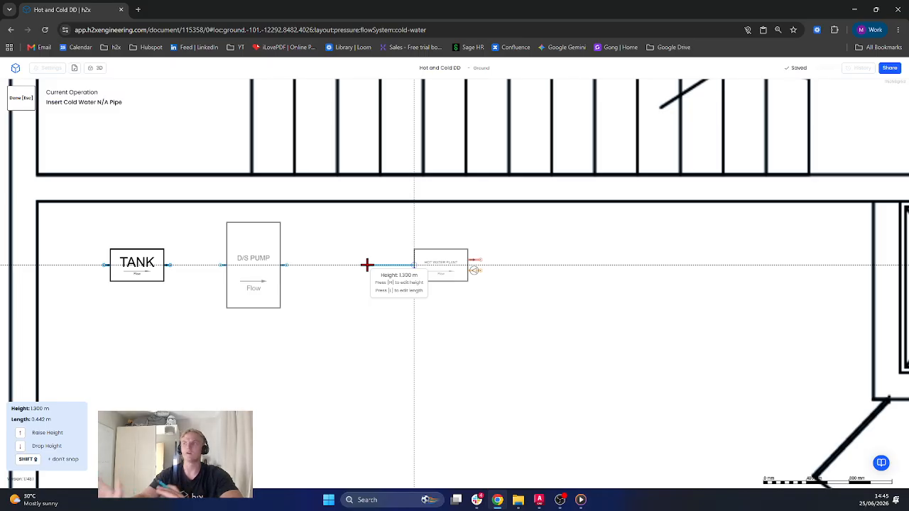
pyautogui.click(367, 265)
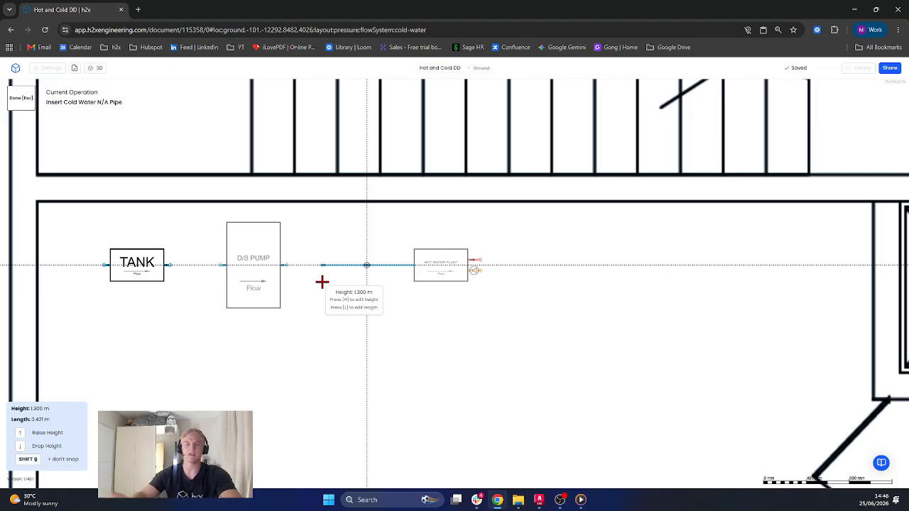
pyautogui.press('h')
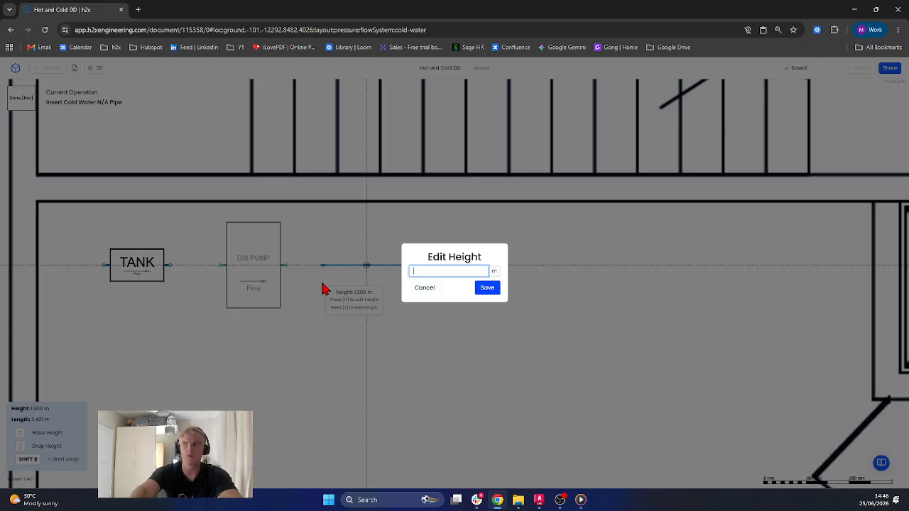
pyautogui.write('0.1')
pyautogui.press('Return')
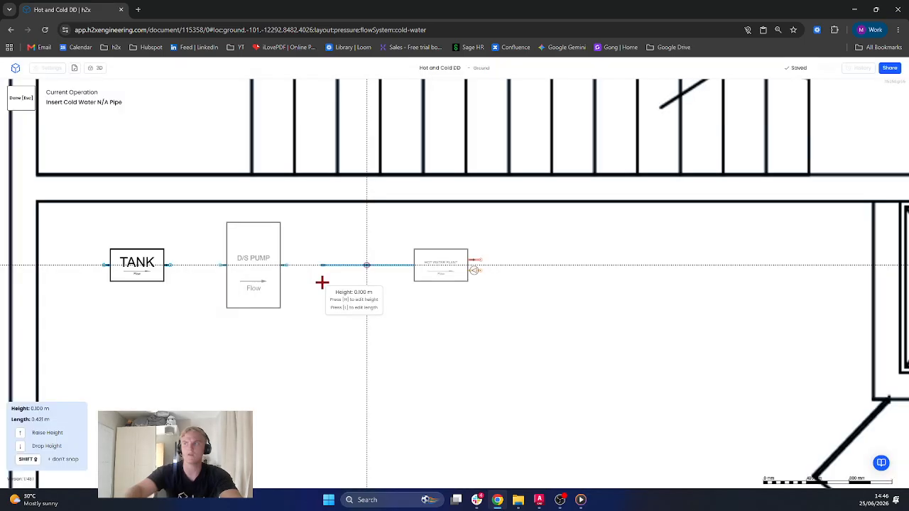
pyautogui.click(285, 266)
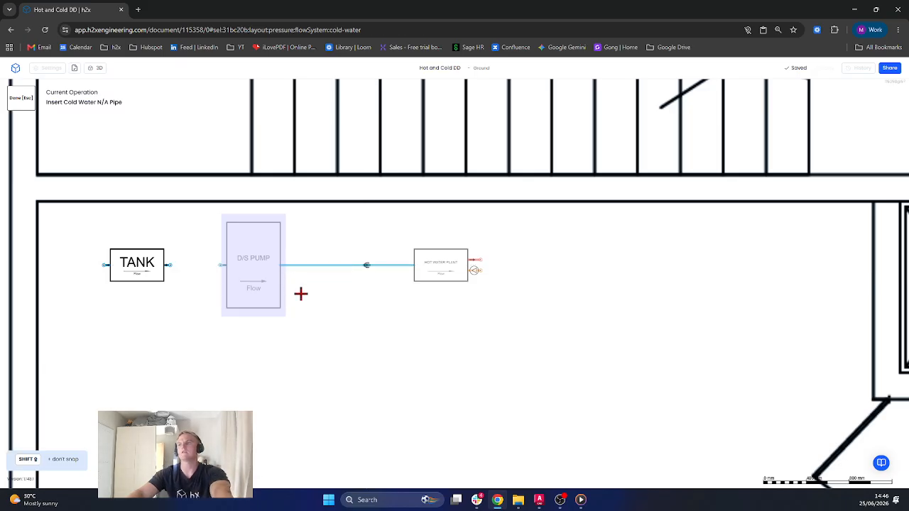
pyautogui.press('Escape')
pyautogui.scroll(3, 373, 271)
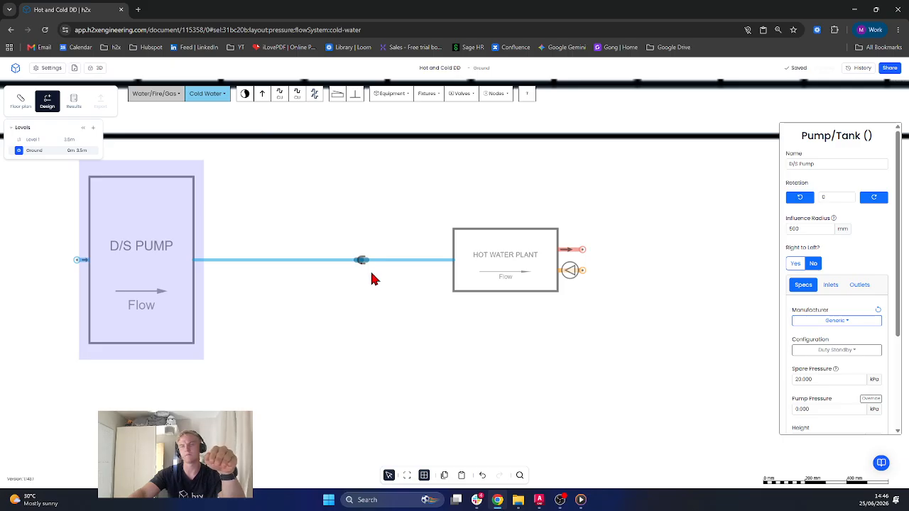
pyautogui.scroll(-3, 372, 273)
pyautogui.moveTo(399, 335); pyautogui.dragTo(461, 323)
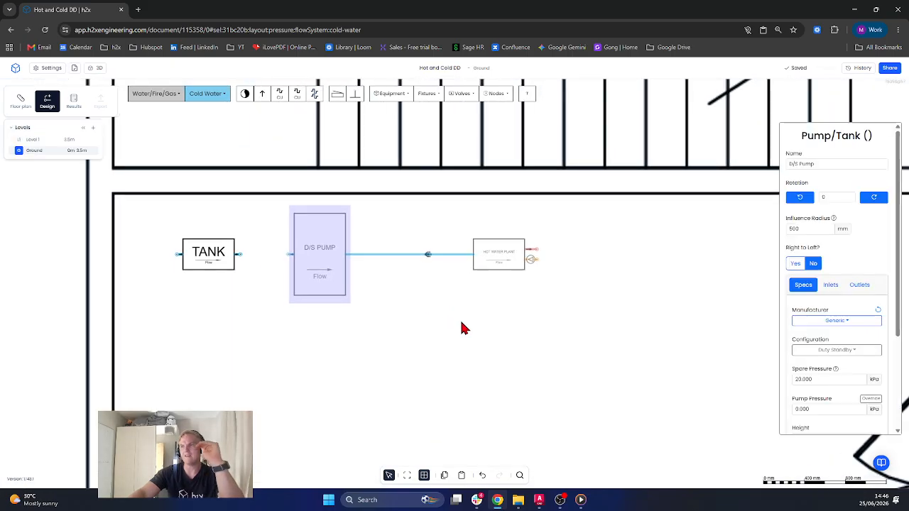
# Step: Connect the duty/standby pump's inlet to the tank's outlet with a straight cold water main pipe
pyautogui.click(401, 358)
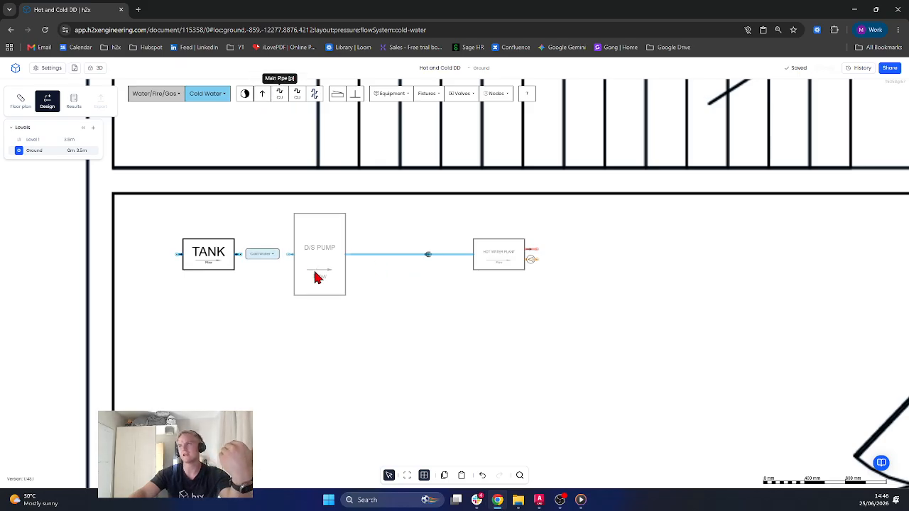
pyautogui.click(279, 97)
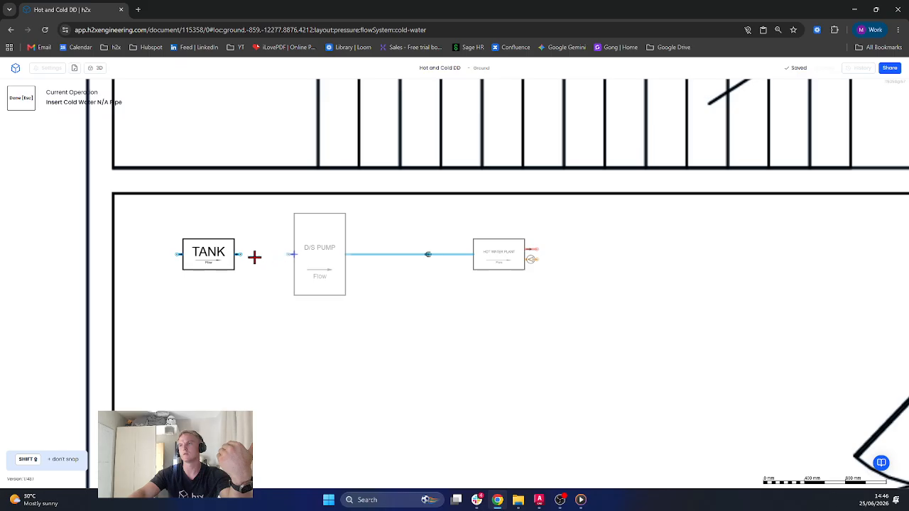
pyautogui.click(229, 257)
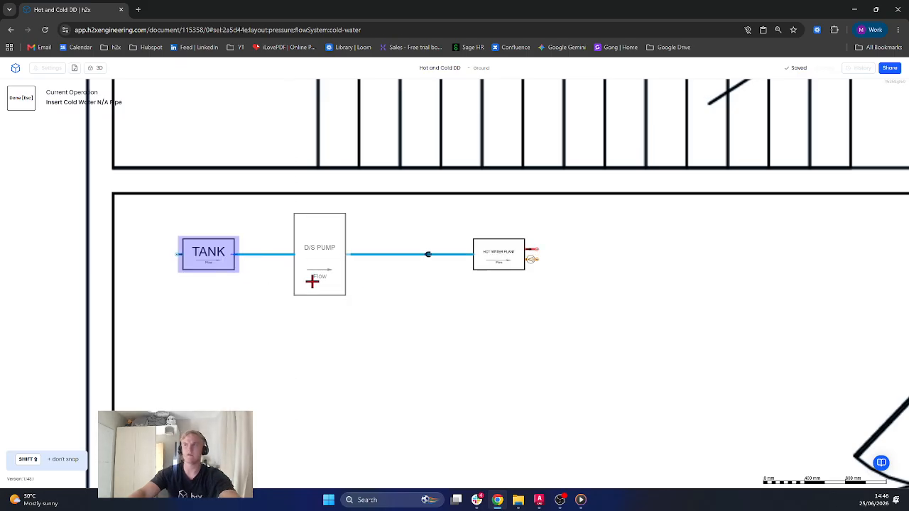
pyautogui.press('Escape')
pyautogui.scroll(3, 365, 260)
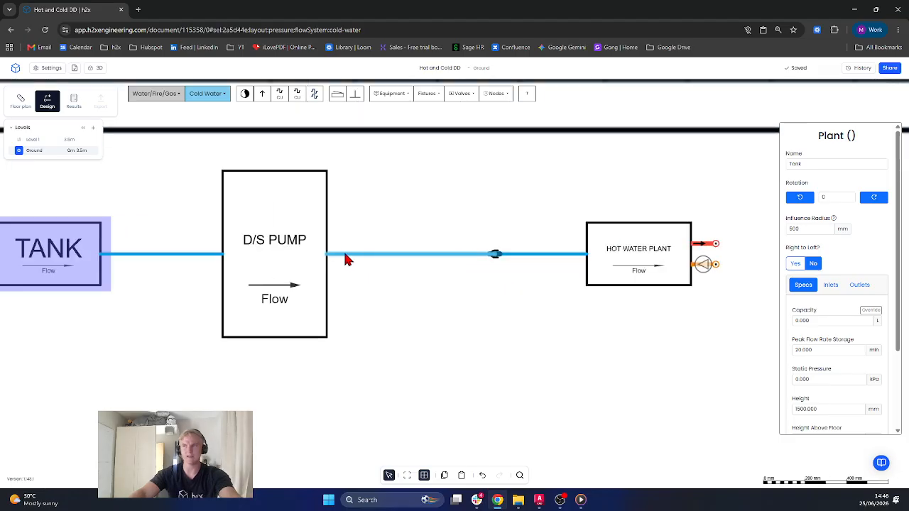
pyautogui.scroll(3, 355, 259)
pyautogui.scroll(-5, 371, 258)
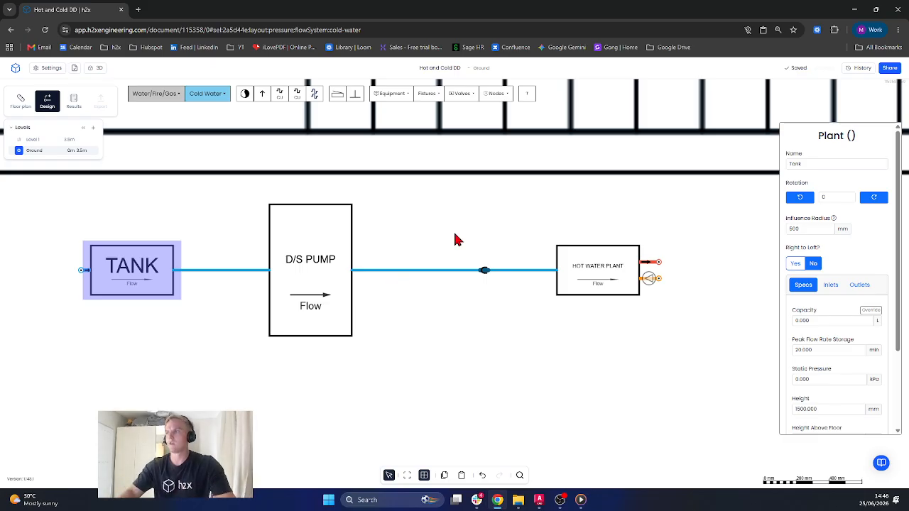
# Step: Delete the tank, duty/standby pump, hot water plant and the pipes connecting them
pyautogui.moveTo(461, 238); pyautogui.dragTo(275, 233)
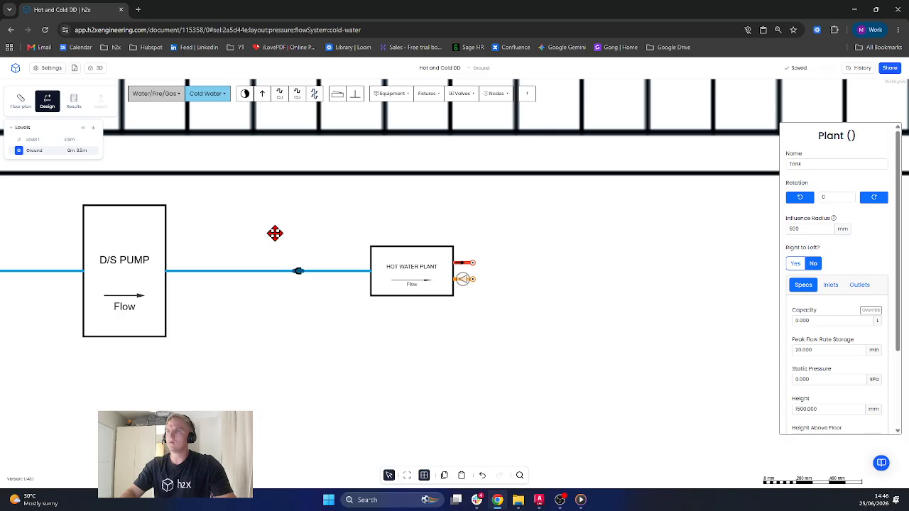
pyautogui.scroll(-5, 275, 233)
pyautogui.moveTo(375, 224); pyautogui.dragTo(87, 312, button='right')
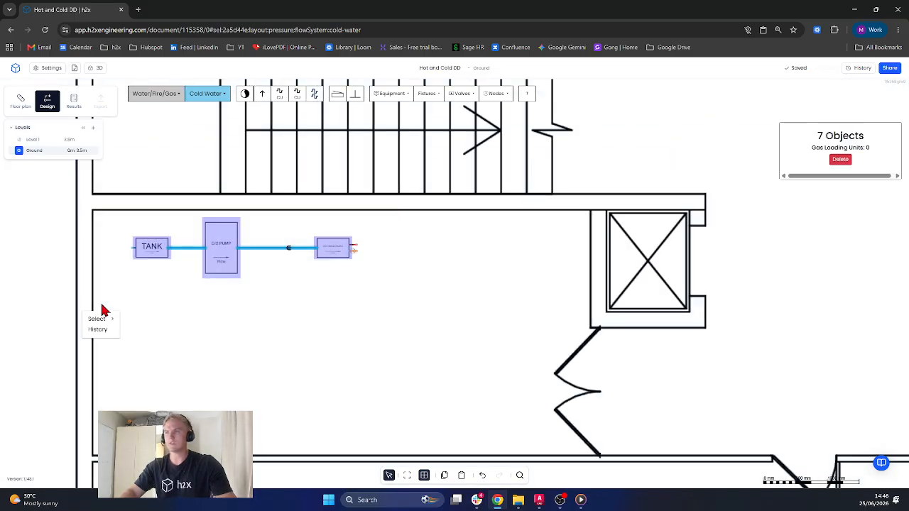
pyautogui.press('Delete')
pyautogui.moveTo(292, 226); pyautogui.dragTo(224, 277, button='right')
pyautogui.press('Delete')
# Step: Insert a cold water tank in the room's upper-right corner beside the crossed shaft, horizontal and rotated 180 degrees
pyautogui.moveTo(484, 254); pyautogui.dragTo(269, 279)
pyautogui.click(404, 99)
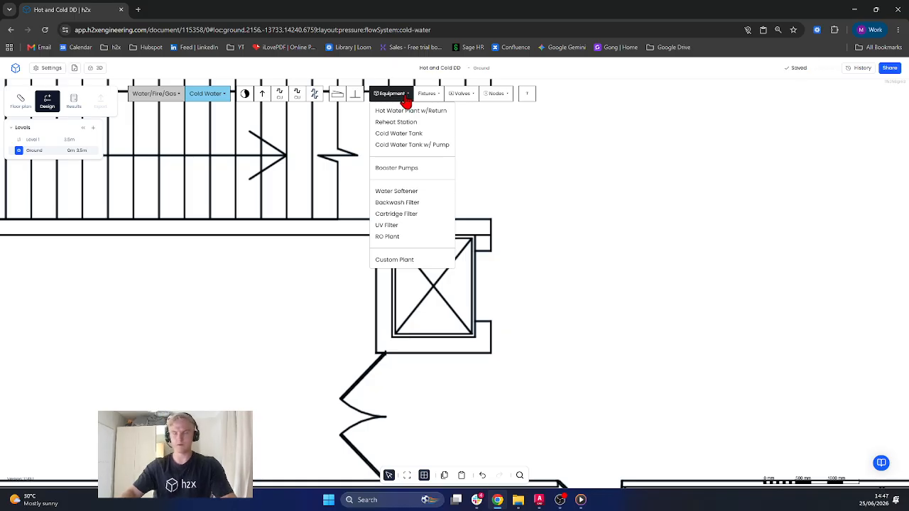
pyautogui.click(410, 136)
pyautogui.scroll(3, 367, 240)
pyautogui.hotkey('shift', 'Left')
pyautogui.hotkey('shift', 'Left')
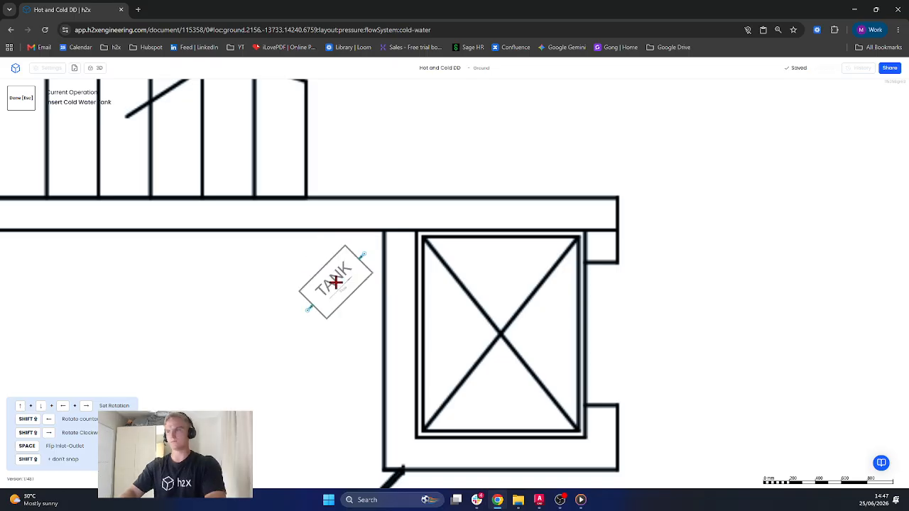
pyautogui.hotkey('shift', 'Right')
pyautogui.hotkey('shift', 'Right')
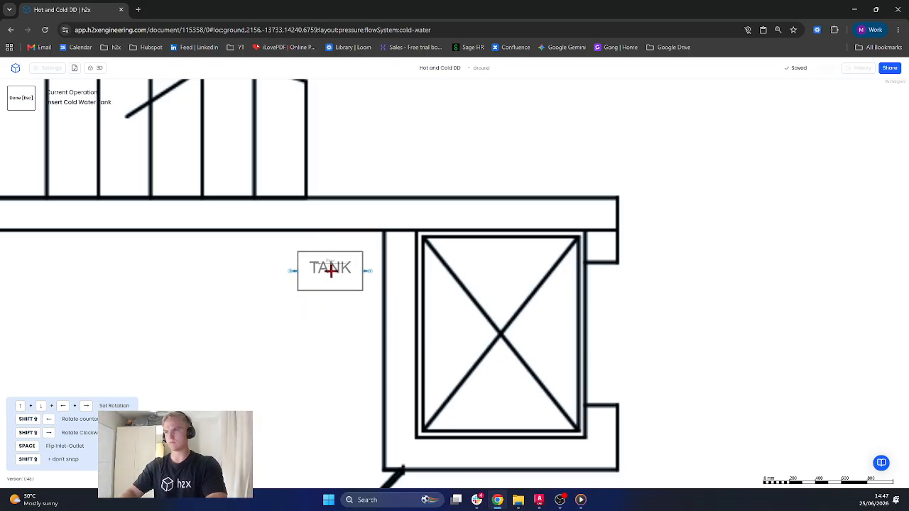
pyautogui.click(328, 265)
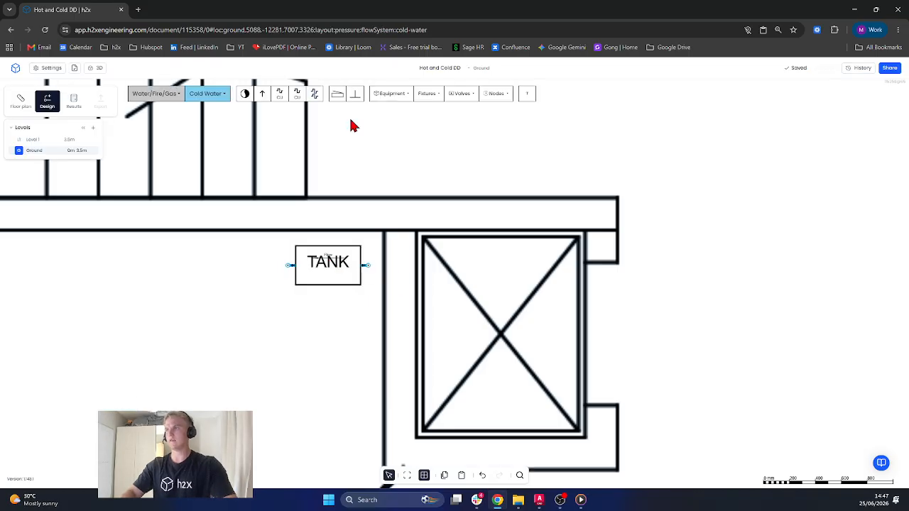
# Step: Insert a cold water duty/standby booster pump directly below the tank, aligned with it and rotated 180 degrees
pyautogui.click(383, 97)
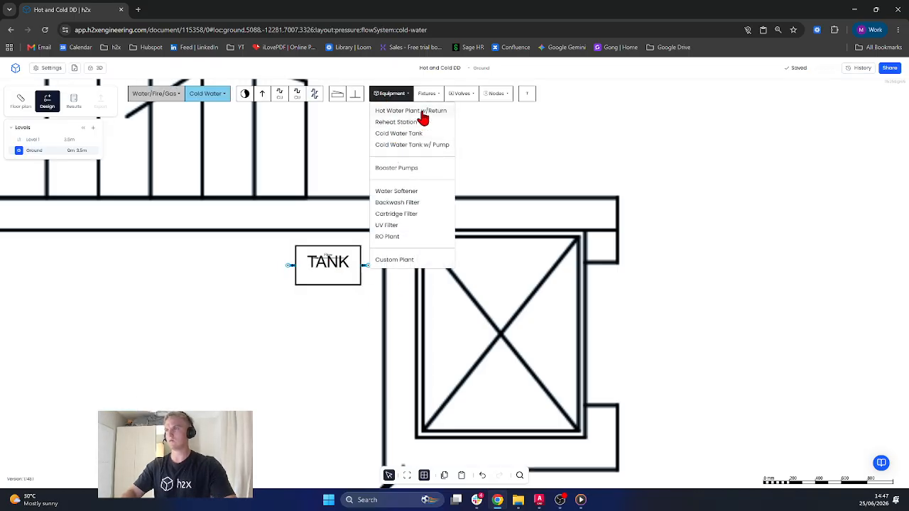
pyautogui.click(412, 172)
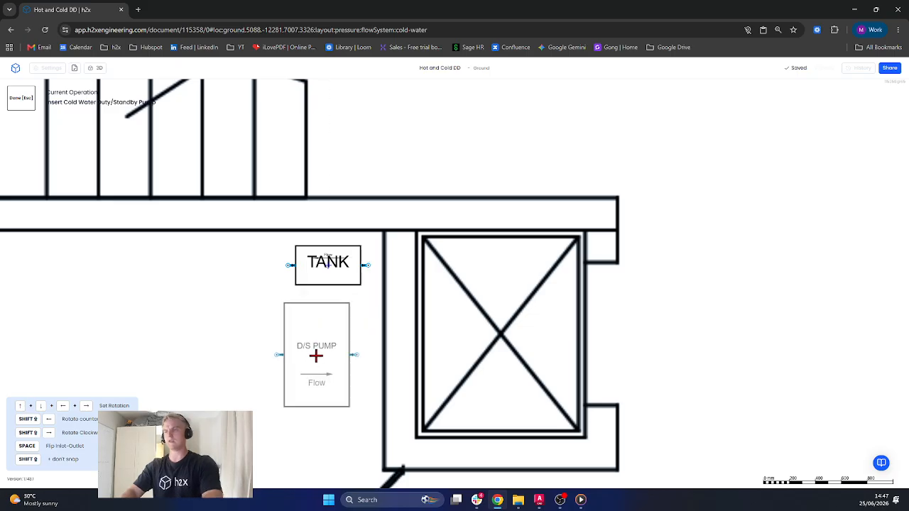
pyautogui.hotkey('shift', 'Left')
pyautogui.hotkey('shift', 'Left')
pyautogui.hotkey('shift', 'Left')
pyautogui.hotkey('shift', 'Left')
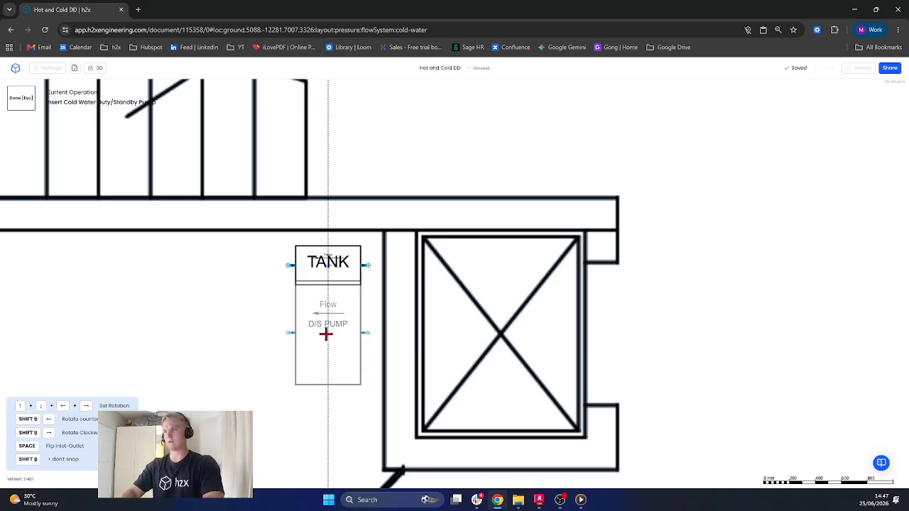
pyautogui.hotkey('shift', 'Left')
pyautogui.hotkey('shift', 'Left')
pyautogui.hotkey('shift', 'Left')
pyautogui.hotkey('shift', 'Left')
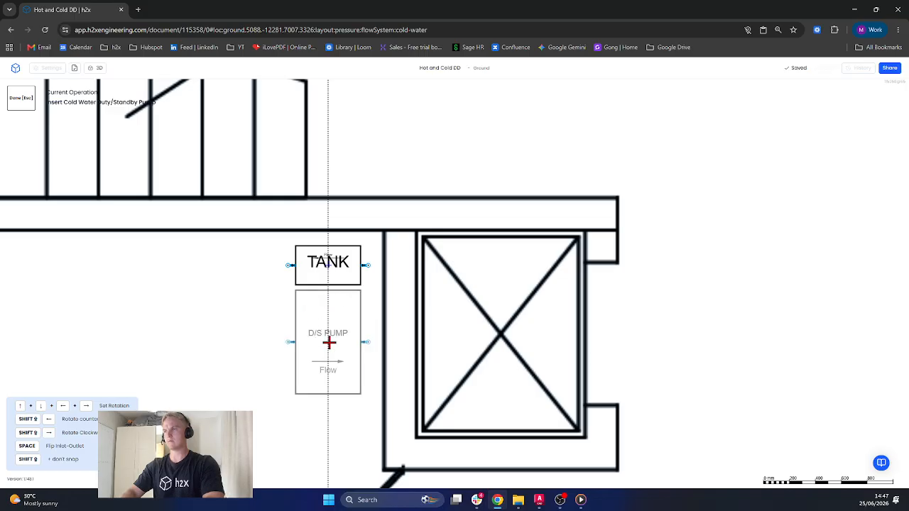
pyautogui.hotkey('shift', 'Left')
pyautogui.hotkey('shift', 'Left')
pyautogui.hotkey('shift', 'Left')
pyautogui.hotkey('shift', 'Left')
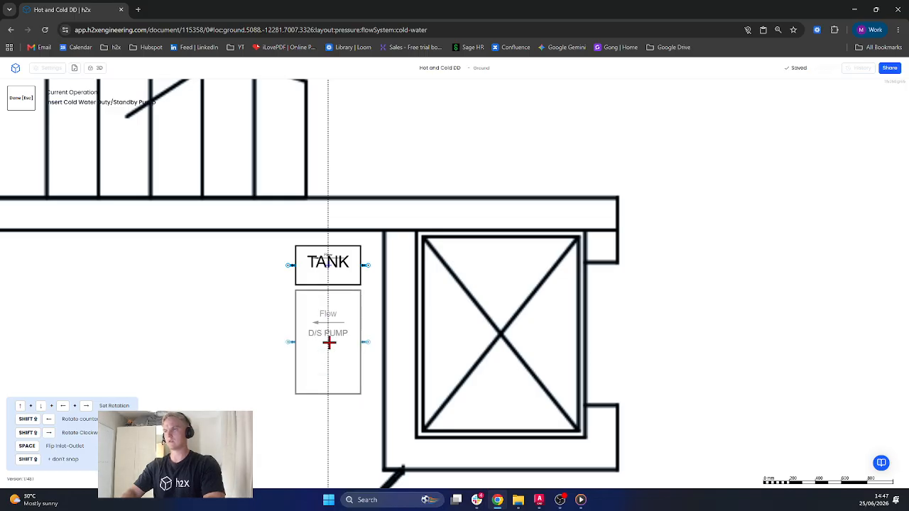
pyautogui.click(282, 264)
pyautogui.scroll(5, 324, 266)
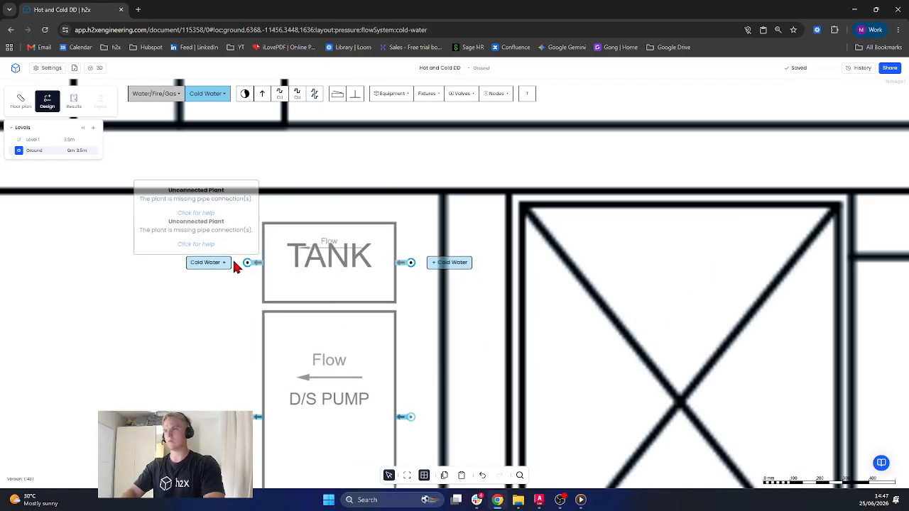
pyautogui.moveTo(540, 304); pyautogui.dragTo(553, 206)
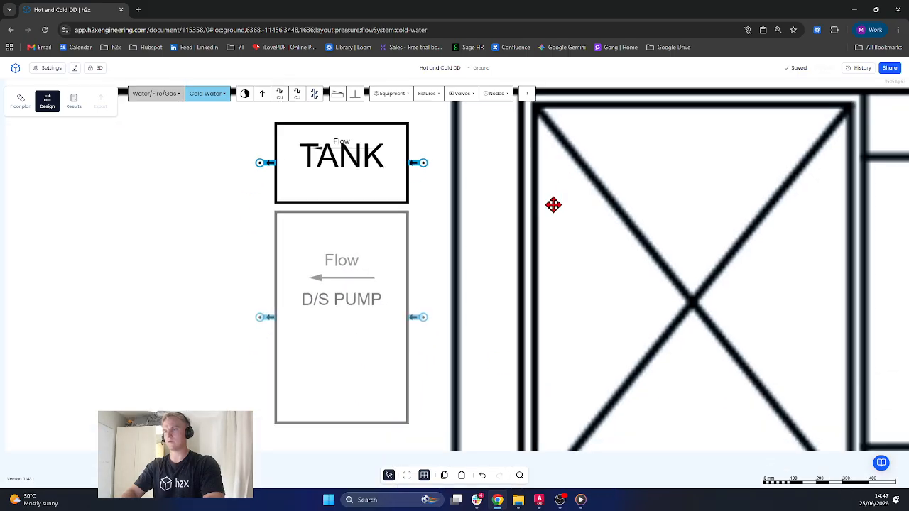
pyautogui.moveTo(490, 295); pyautogui.dragTo(510, 192)
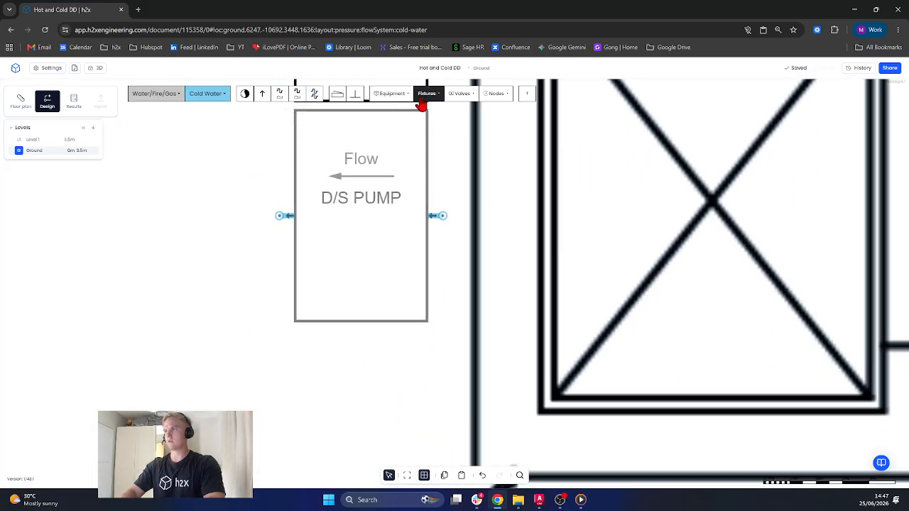
pyautogui.click(422, 103)
pyautogui.scroll(-2, 438, 260)
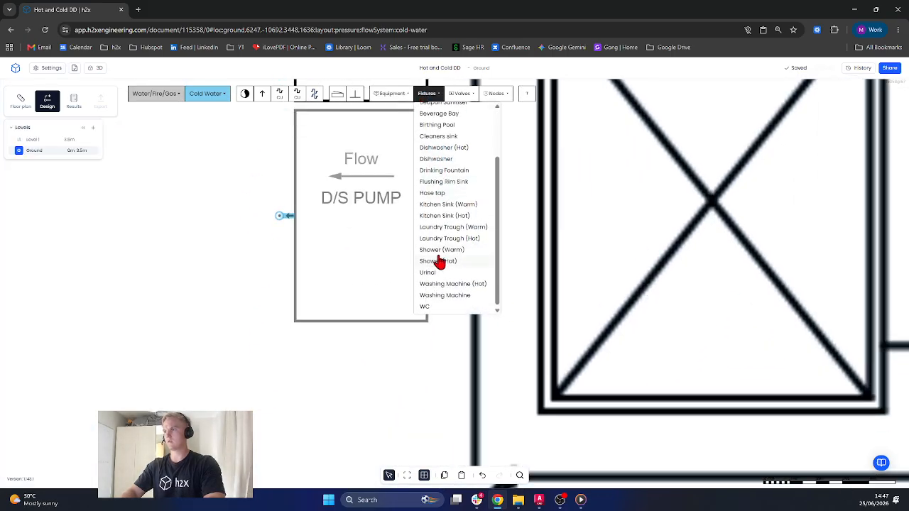
pyautogui.scroll(2, 439, 231)
pyautogui.scroll(-1, 446, 238)
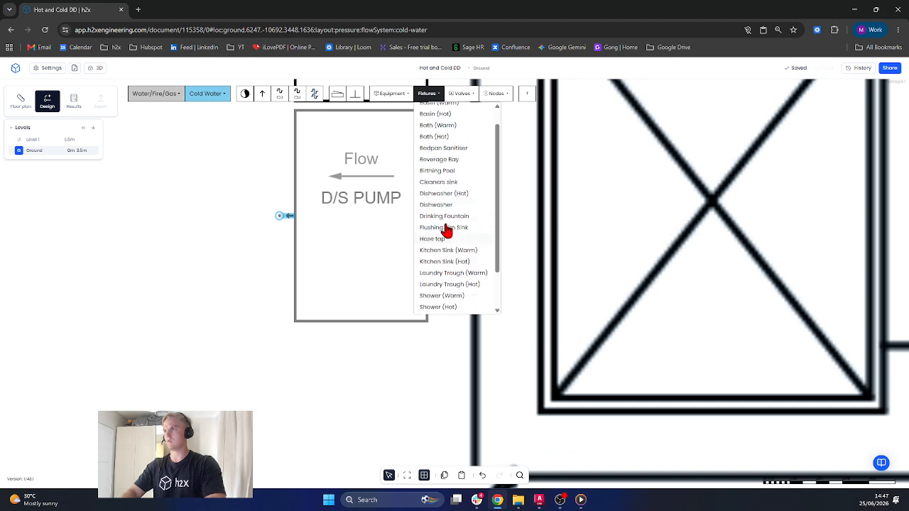
pyautogui.scroll(1, 452, 192)
pyautogui.scroll(-3, 451, 134)
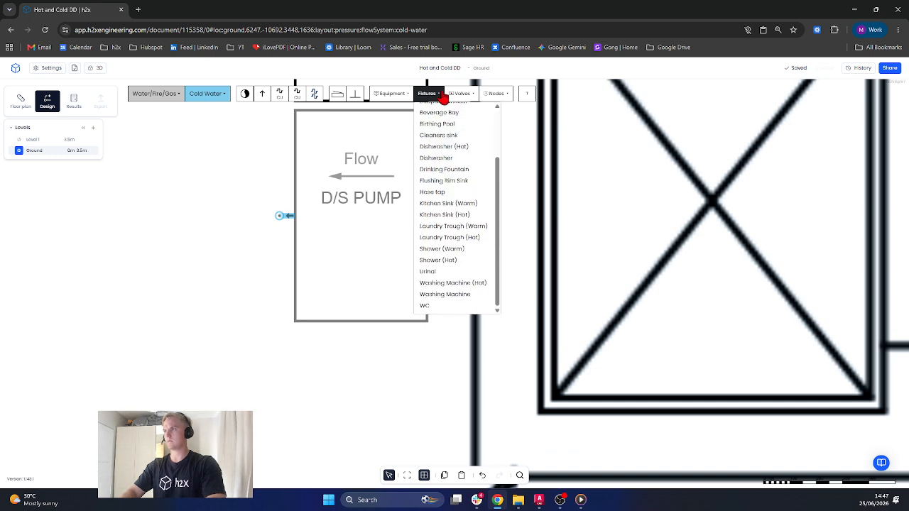
# Step: Insert a hot water plant with return beside the tank and duty/standby pump, on the side away from the shaft, rotated 90 degrees
pyautogui.click(393, 93)
pyautogui.click(393, 112)
pyautogui.scroll(-2, 269, 211)
pyautogui.moveTo(269, 212); pyautogui.dragTo(327, 271, button='middle')
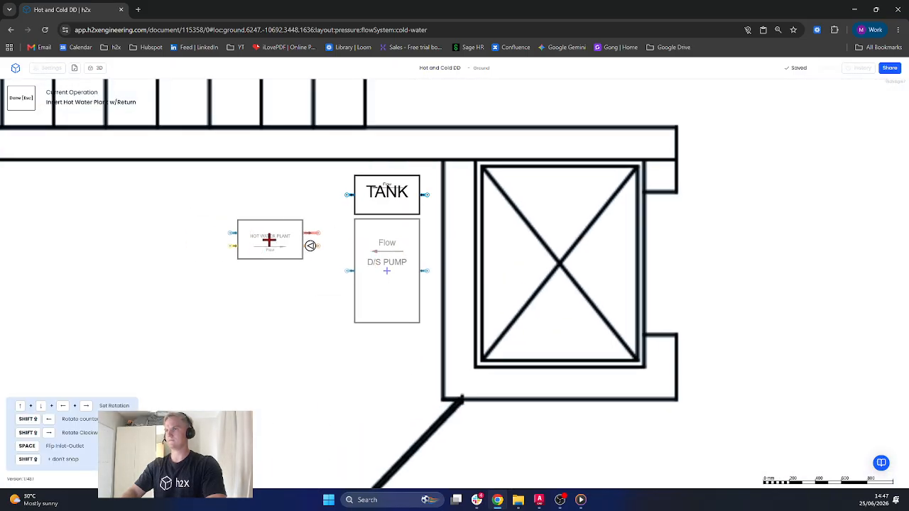
pyautogui.hotkey('shift', 'Right')
pyautogui.hotkey('shift', 'Right')
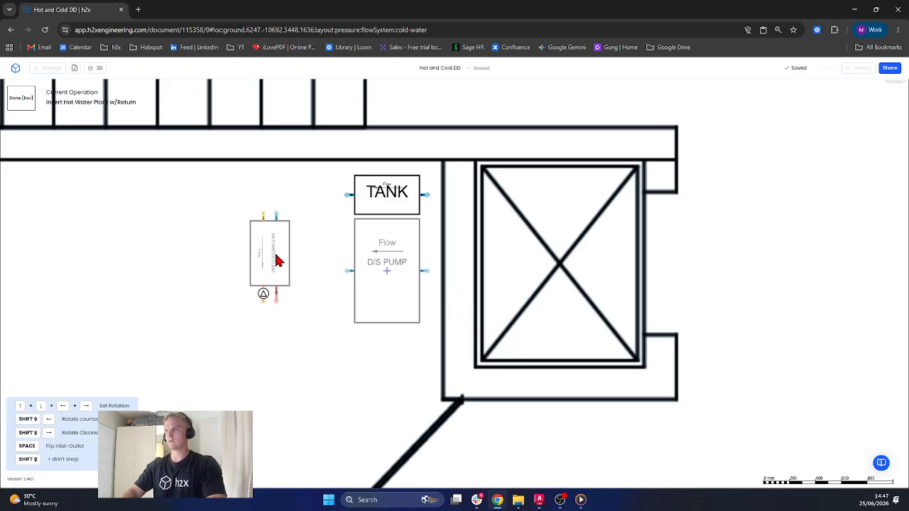
pyautogui.click(277, 261)
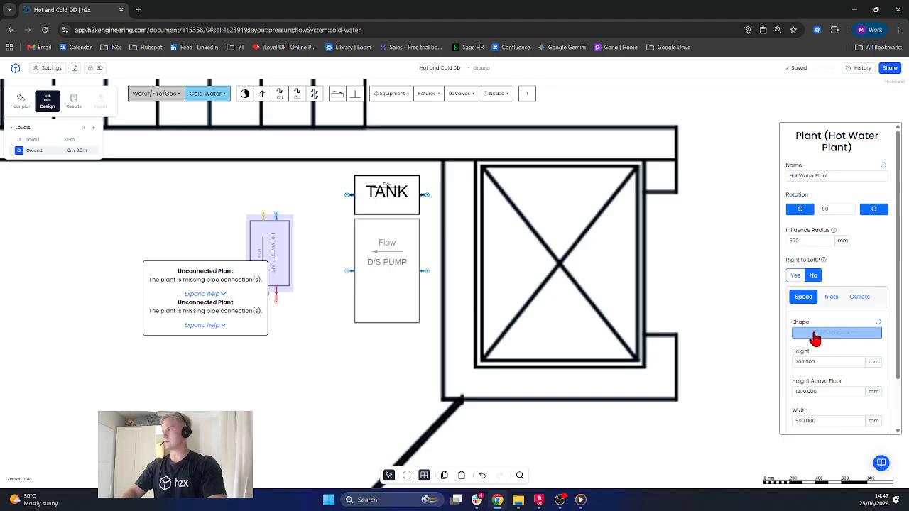
# Step: Change the hot water plant's shape to Cylinder with a diameter of 900 mm
pyautogui.click(811, 363)
pyautogui.click(835, 332)
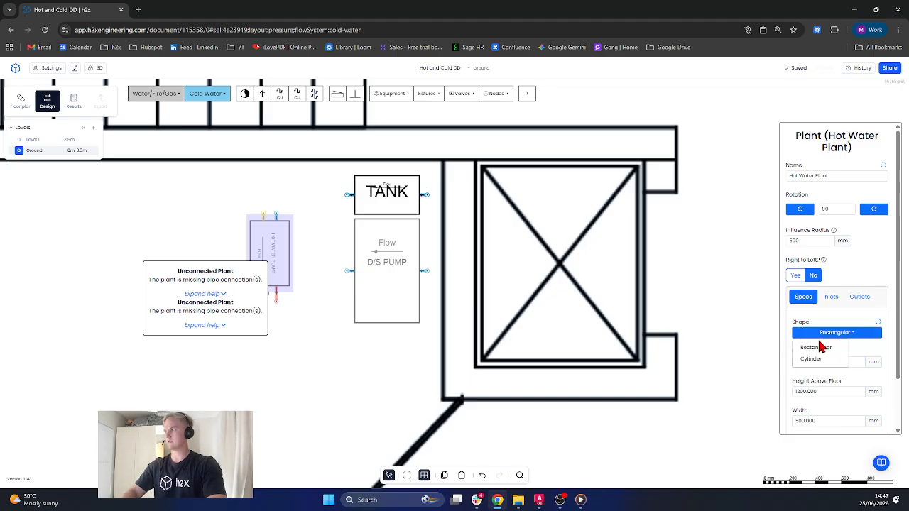
pyautogui.click(820, 348)
pyautogui.click(820, 334)
pyautogui.click(817, 359)
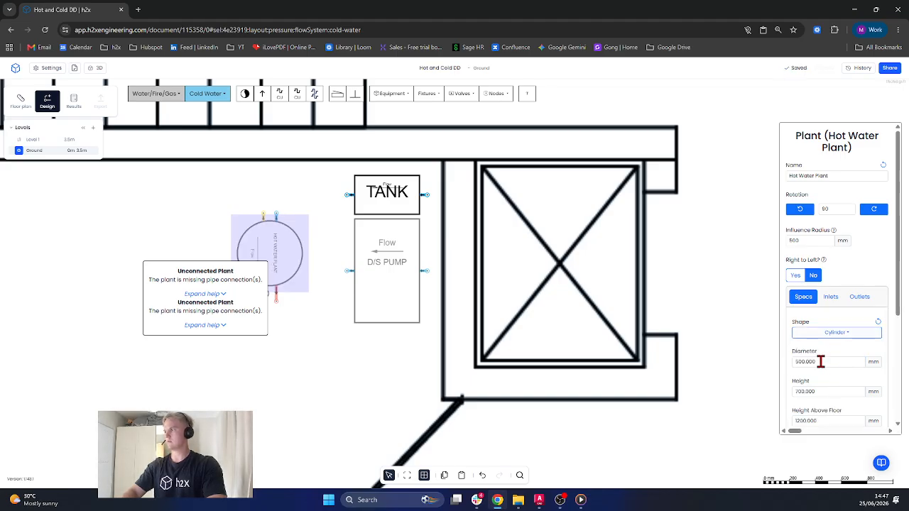
pyautogui.click(821, 363)
pyautogui.write('900')
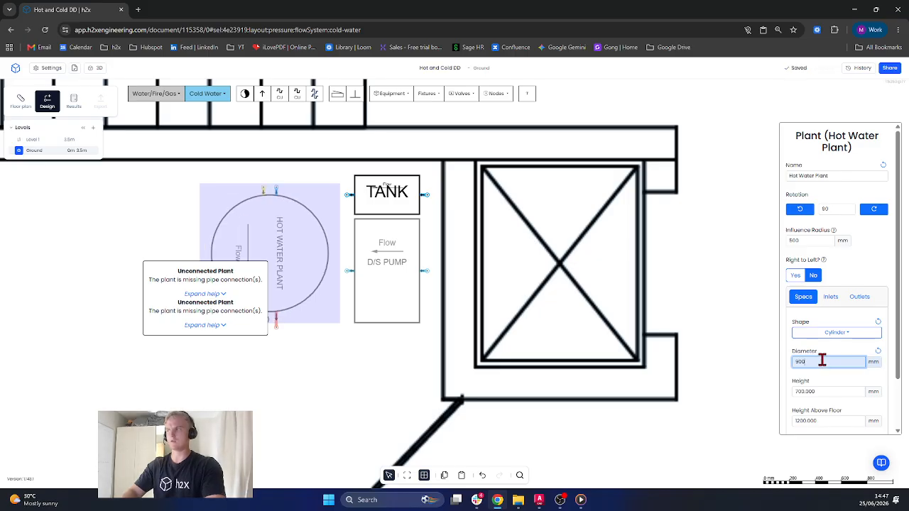
pyautogui.click(701, 335)
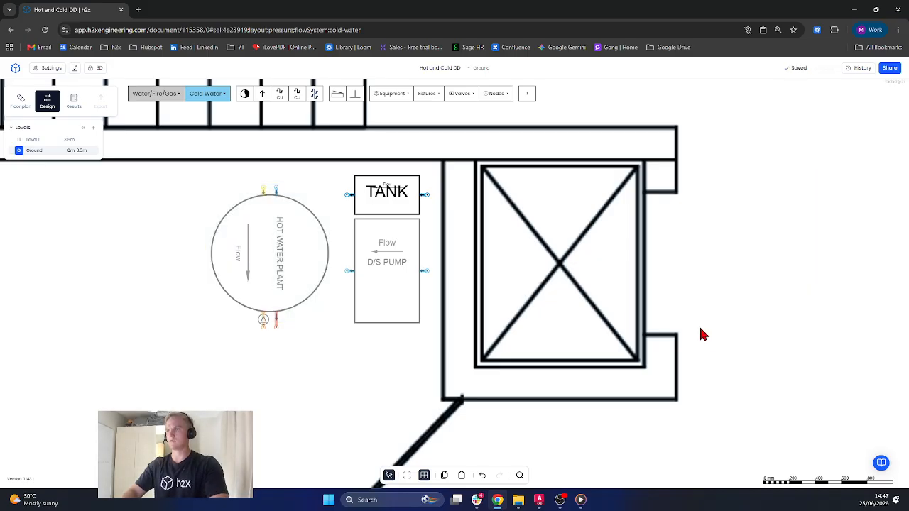
# Step: Run a cold water main pipe at 0.1 m height from the tank's outlet past the hot water plant, with a short U-turn back towards it
pyautogui.click(280, 99)
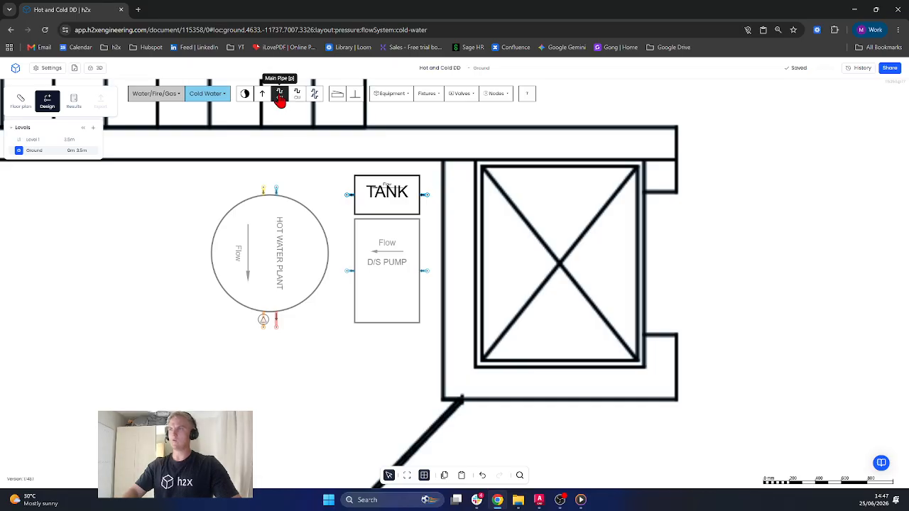
pyautogui.click(350, 195)
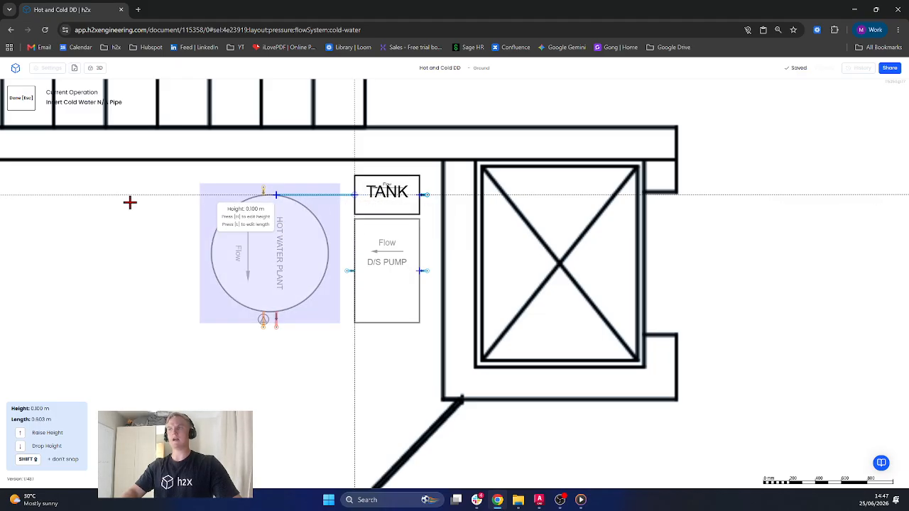
pyautogui.click(80, 195)
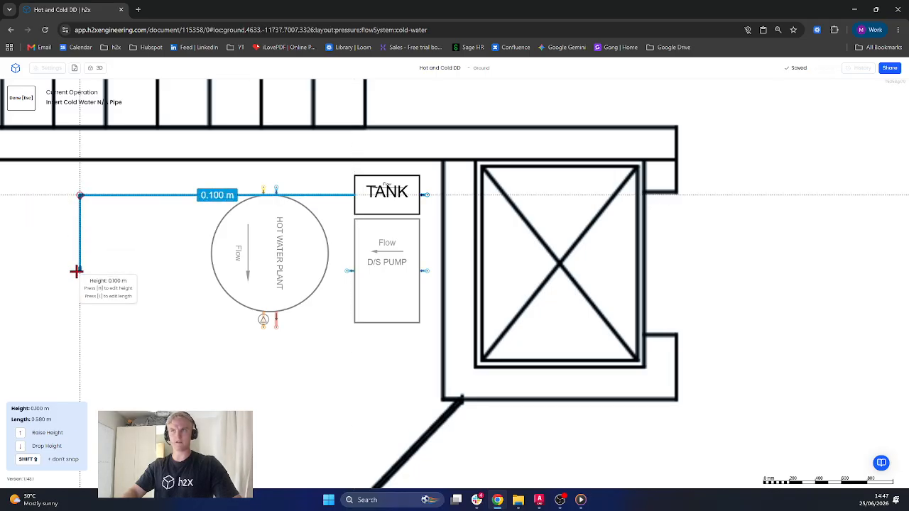
pyautogui.click(80, 273)
pyautogui.click(130, 271)
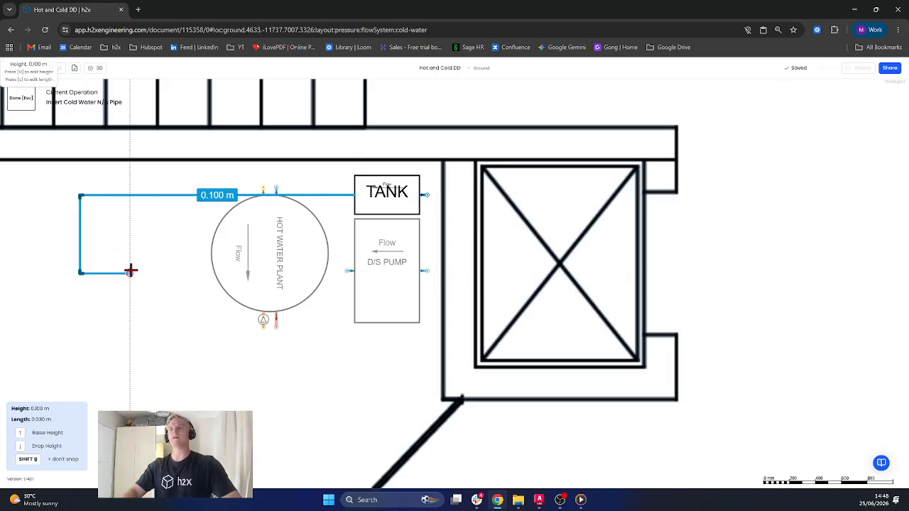
pyautogui.press('Escape')
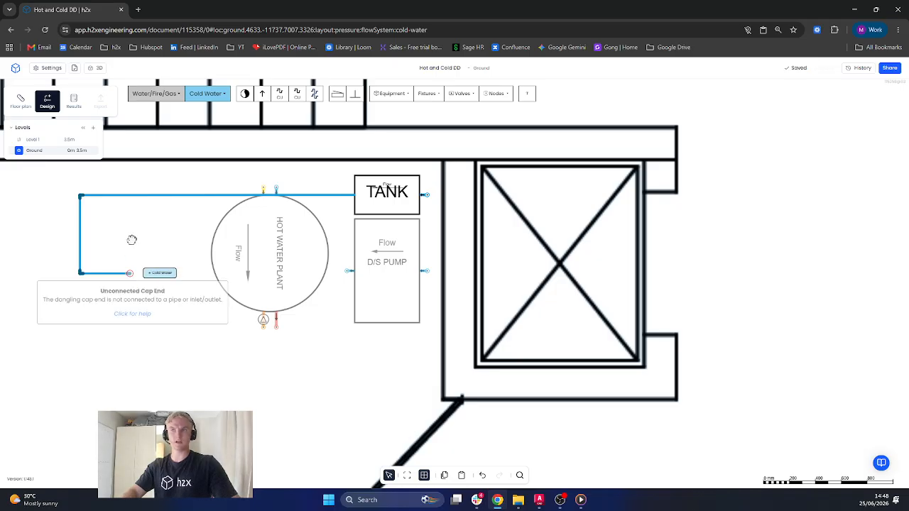
pyautogui.moveTo(131, 240); pyautogui.dragTo(127, 226)
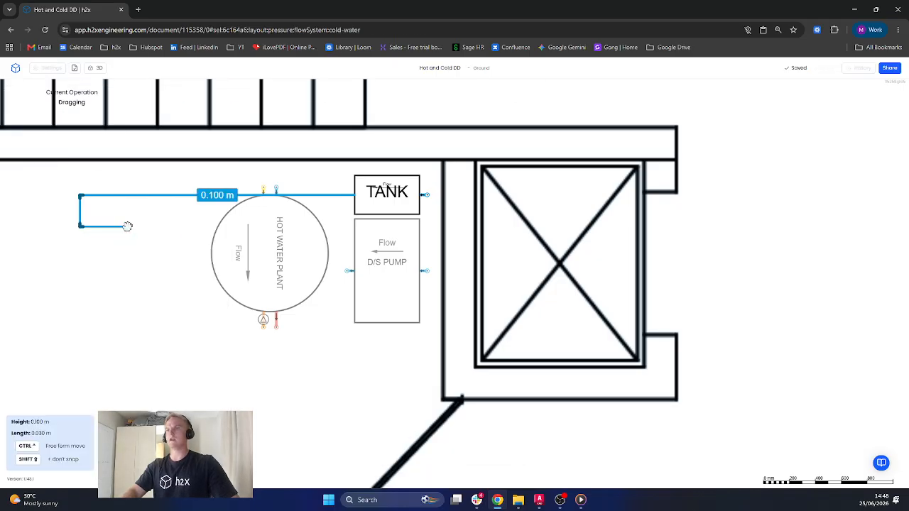
pyautogui.moveTo(200, 235); pyautogui.dragTo(138, 228)
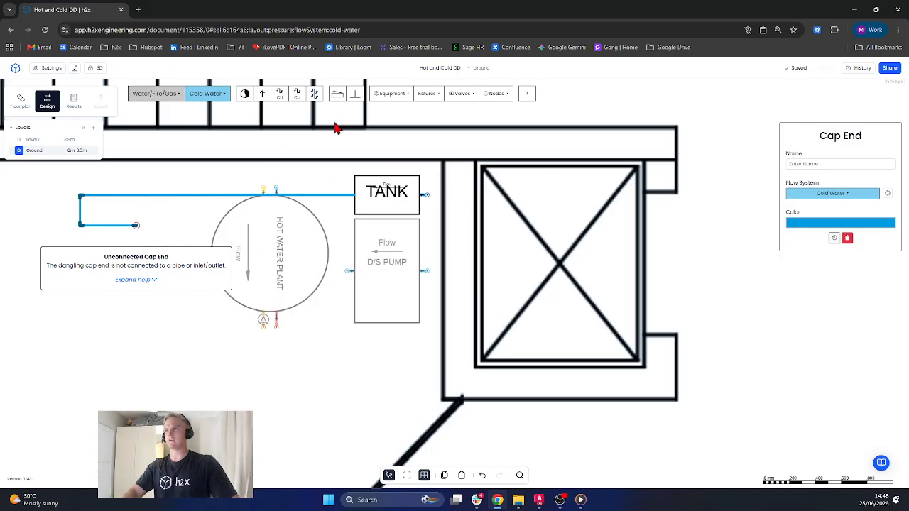
# Step: Extend the cold water pipe's open end with a downward leg and a short leg turning away from the hot water plant
pyautogui.click(280, 96)
pyautogui.click(136, 225)
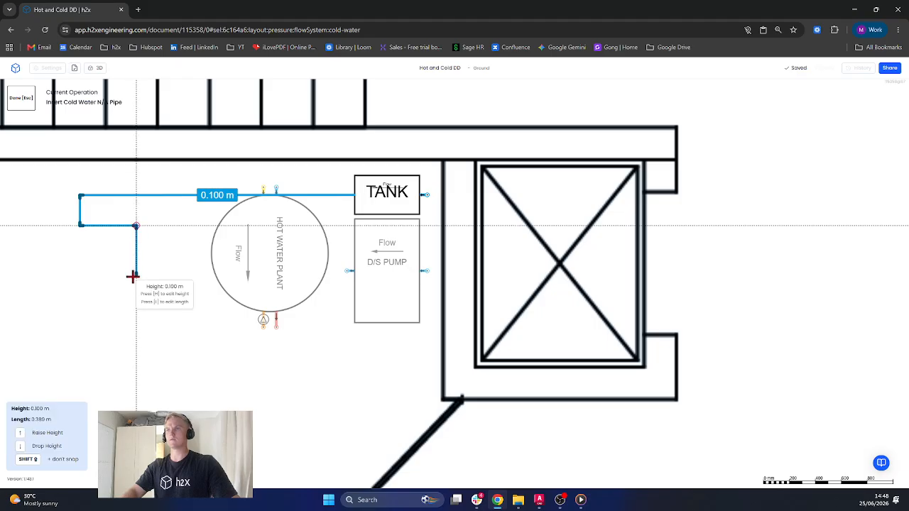
pyautogui.click(112, 277)
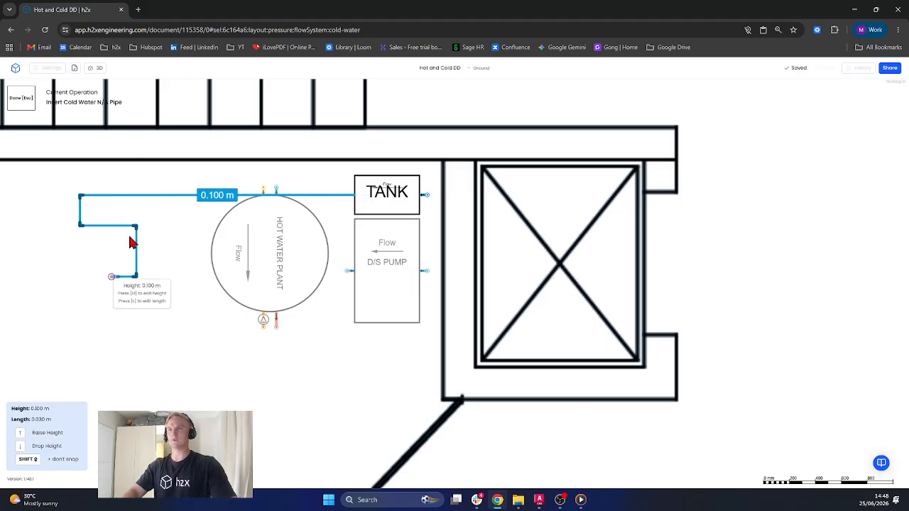
pyautogui.press('Escape')
# Step: Connect the pipe's open end to the duty/standby pump's inlet and pull its bends in close around the tank and pump
pyautogui.moveTo(133, 262); pyautogui.dragTo(547, 267)
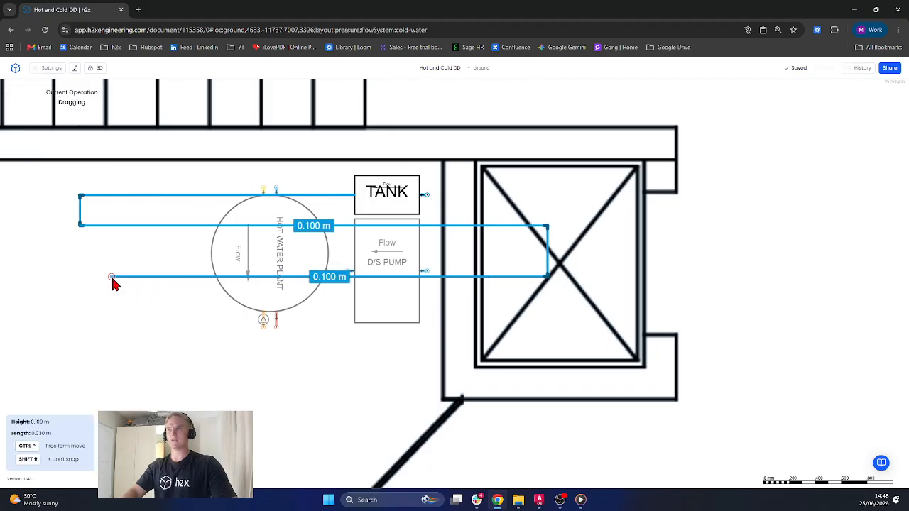
pyautogui.moveTo(112, 278); pyautogui.dragTo(424, 272)
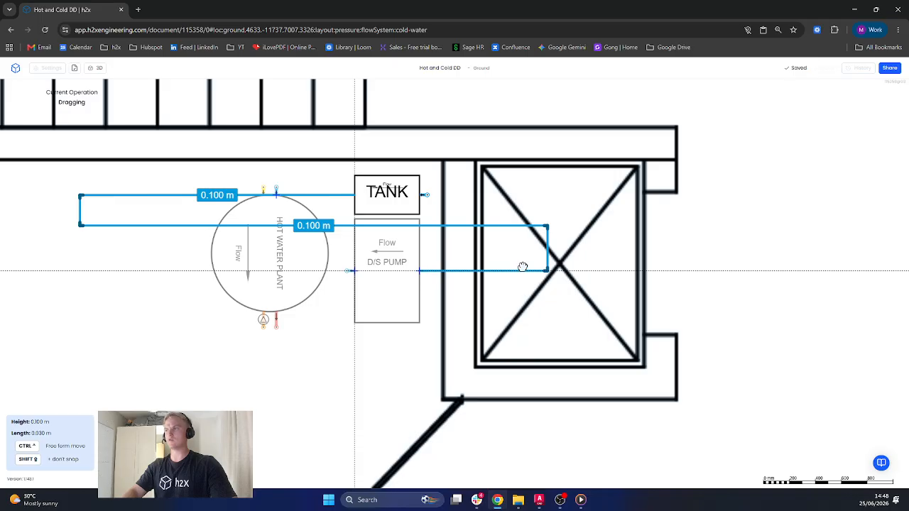
pyautogui.moveTo(523, 267); pyautogui.dragTo(435, 247)
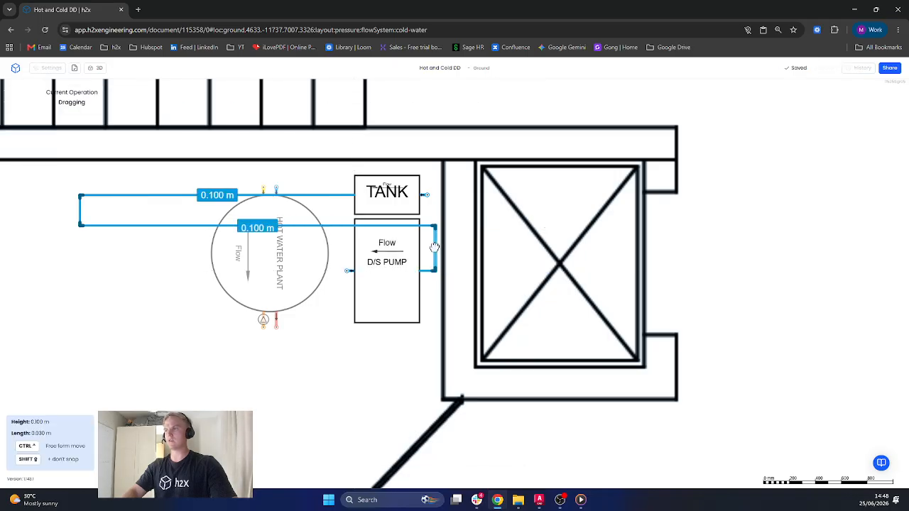
pyautogui.moveTo(91, 219); pyautogui.dragTo(335, 210)
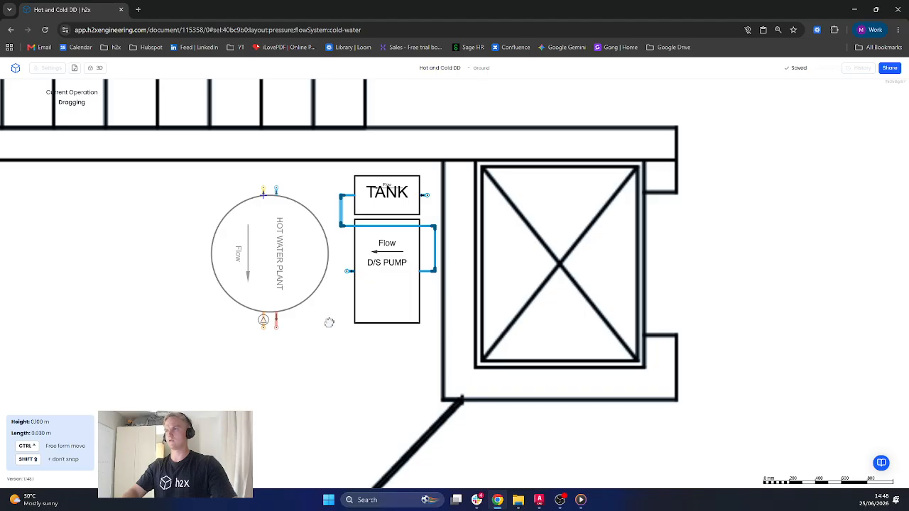
pyautogui.moveTo(329, 322); pyautogui.dragTo(331, 329)
pyautogui.scroll(-3, 402, 311)
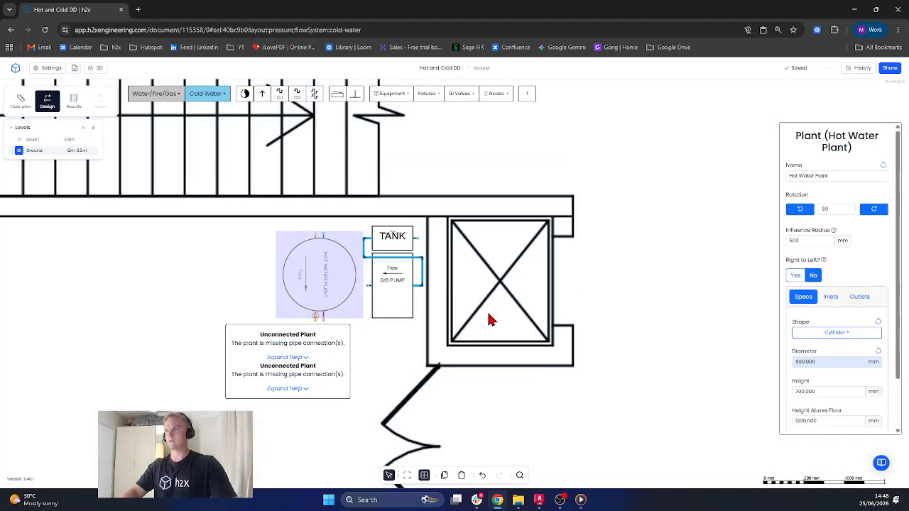
pyautogui.click(493, 301)
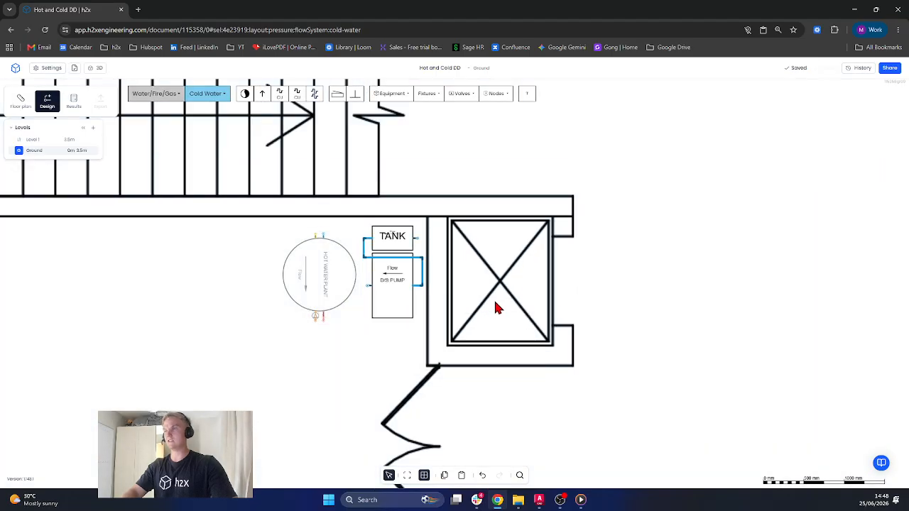
# Step: Run a cold water main pipe at 0.1 m height from the pump's outlet past the hot water plant, with a leg towards the wall
pyautogui.click(281, 94)
pyautogui.click(368, 285)
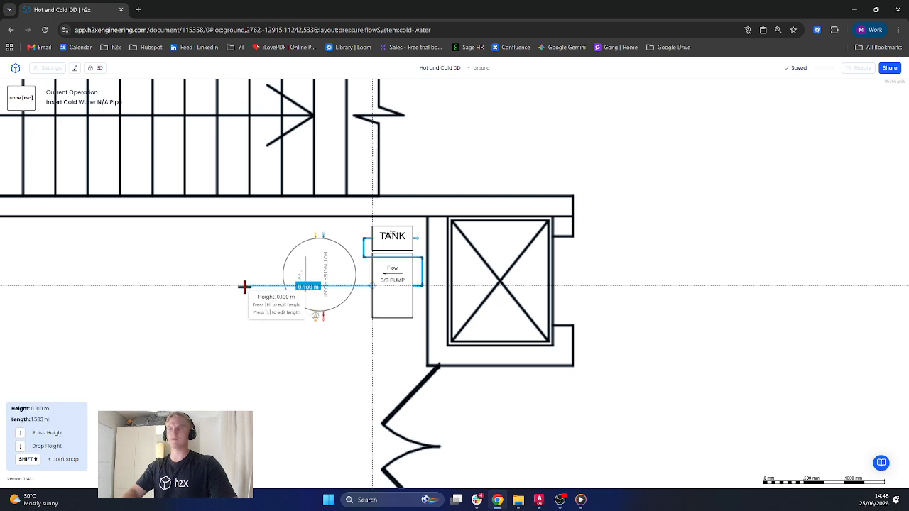
pyautogui.click(244, 287)
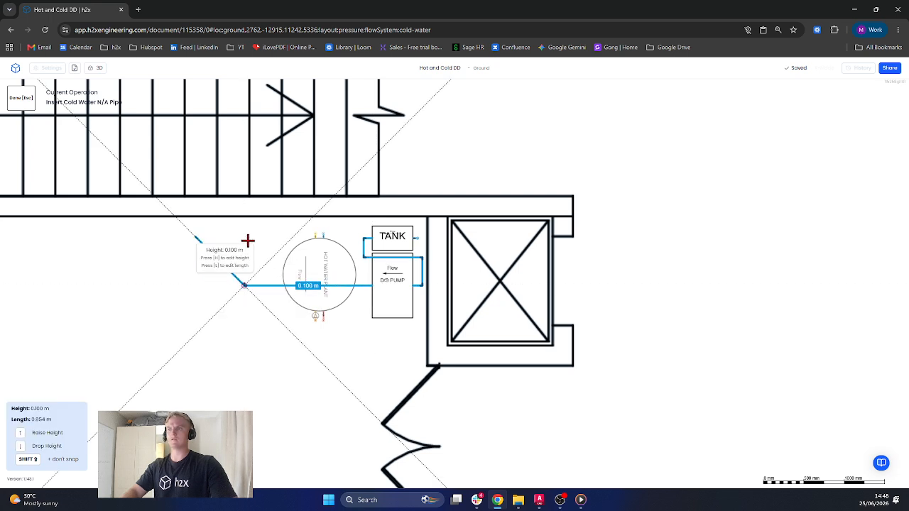
pyautogui.click(245, 241)
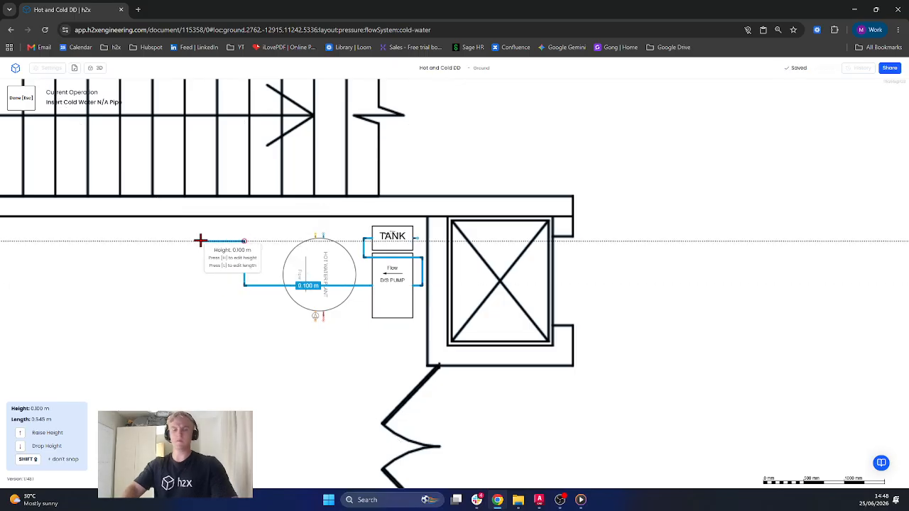
# Step: Continue the cold water pipe at 1.3 m height with a leg away from the hot water plant and a short leg turning away from the wall
pyautogui.write('ht: ')
pyautogui.write('1.3')
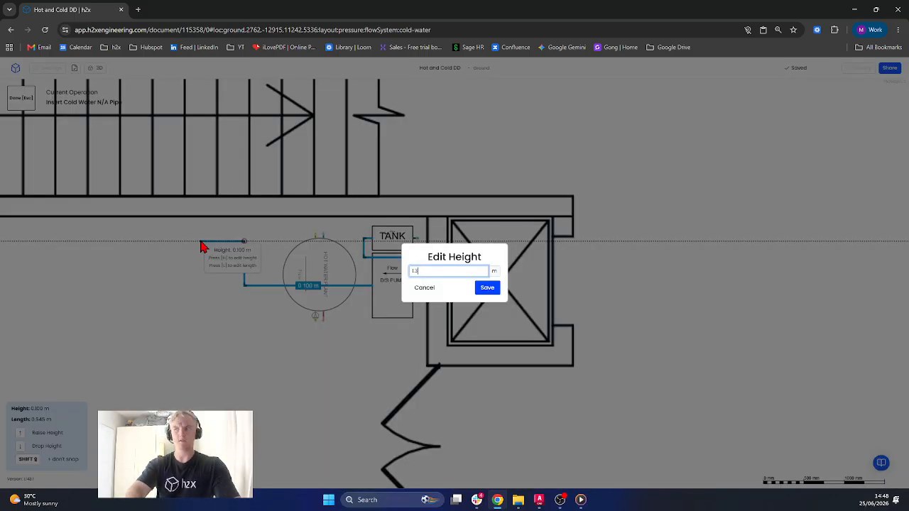
pyautogui.press('Return')
pyautogui.click(200, 241)
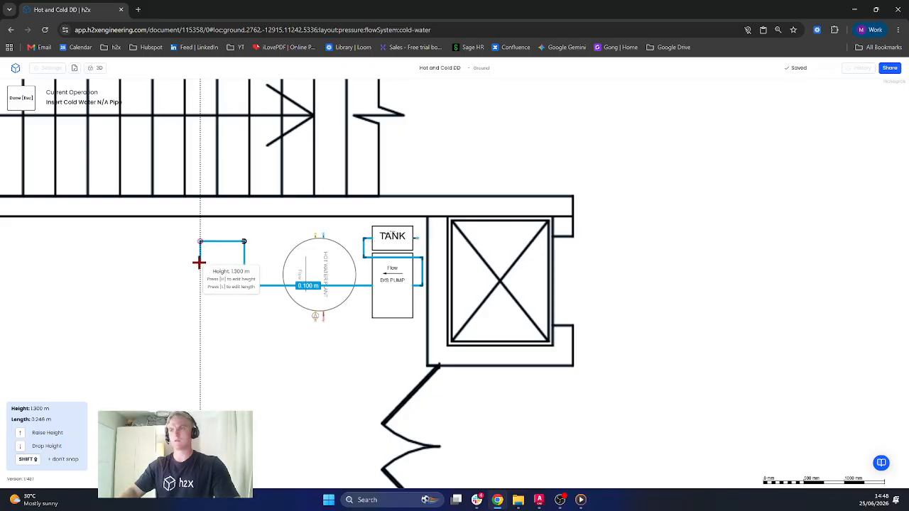
pyautogui.click(200, 261)
pyautogui.press('Escape')
# Step: Move the vertical leg between the hot water plant and the pump, and connect the pipe's open end to the plant's cold water inlet
pyautogui.scroll(5, 199, 262)
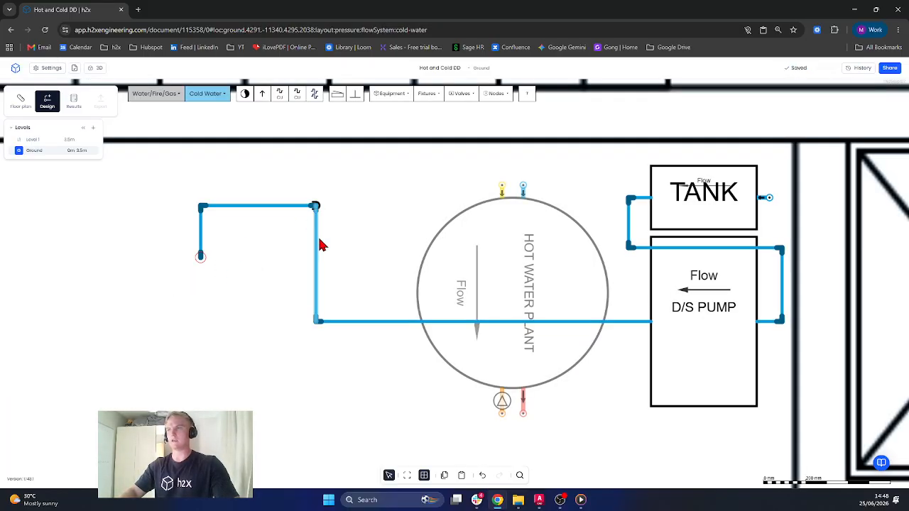
pyautogui.moveTo(319, 244); pyautogui.dragTo(531, 248)
pyautogui.moveTo(202, 260); pyautogui.dragTo(200, 256)
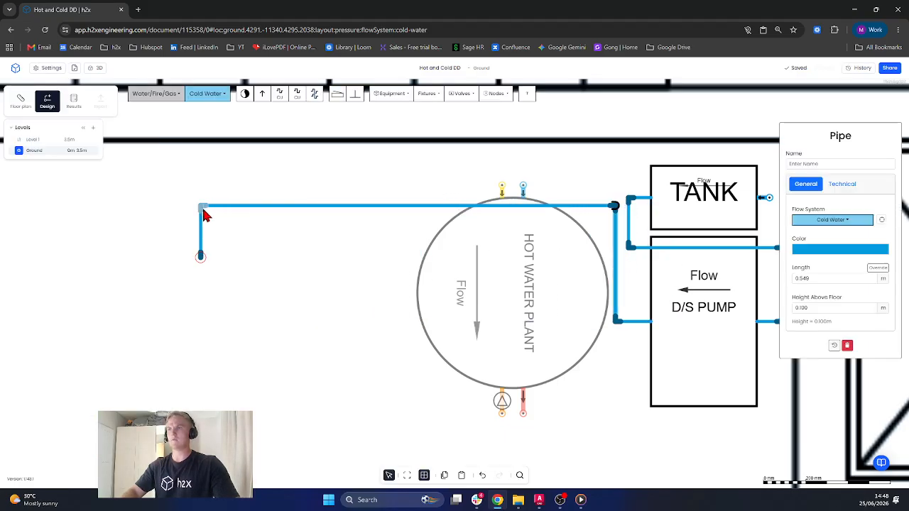
pyautogui.moveTo(205, 210); pyautogui.dragTo(388, 164)
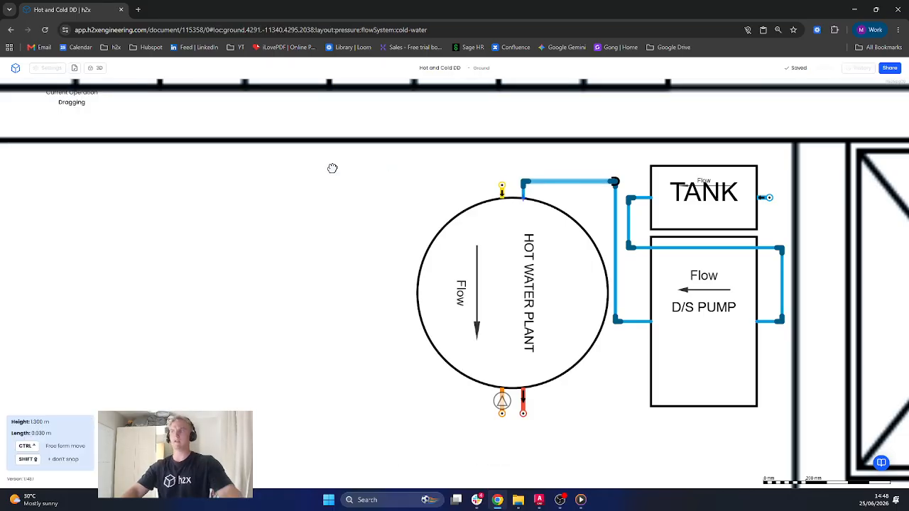
pyautogui.moveTo(332, 168); pyautogui.dragTo(332, 168)
pyautogui.scroll(-3, 332, 168)
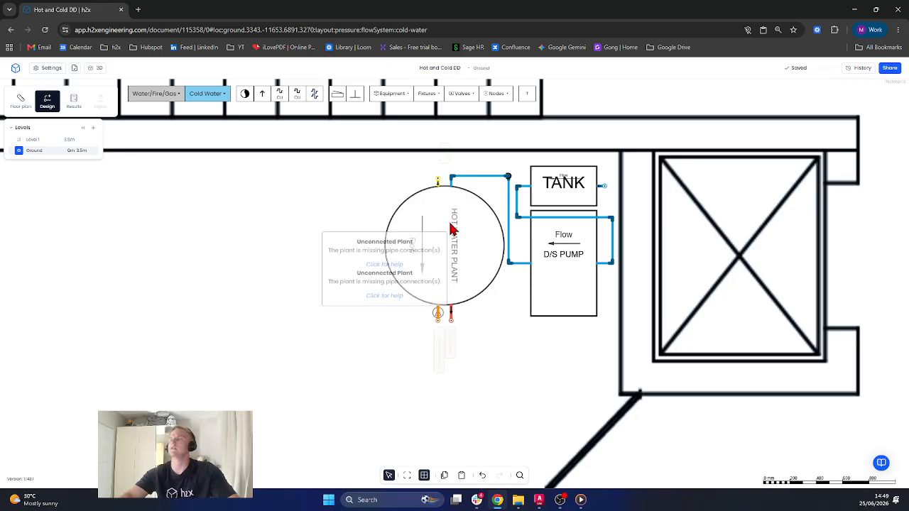
# Step: Run multiple pipes from the hot water plant's flow and return connections around the plant and up to the wall
pyautogui.click(315, 94)
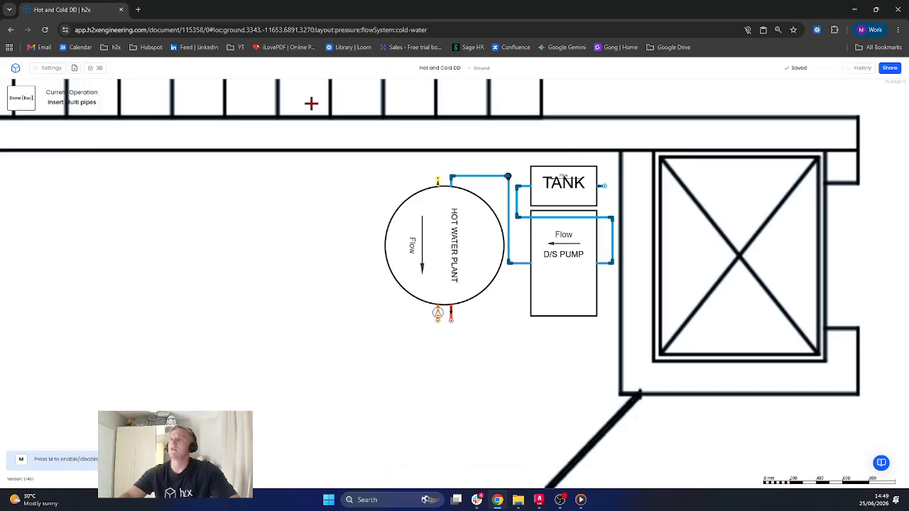
pyautogui.click(448, 314)
pyautogui.click(450, 335)
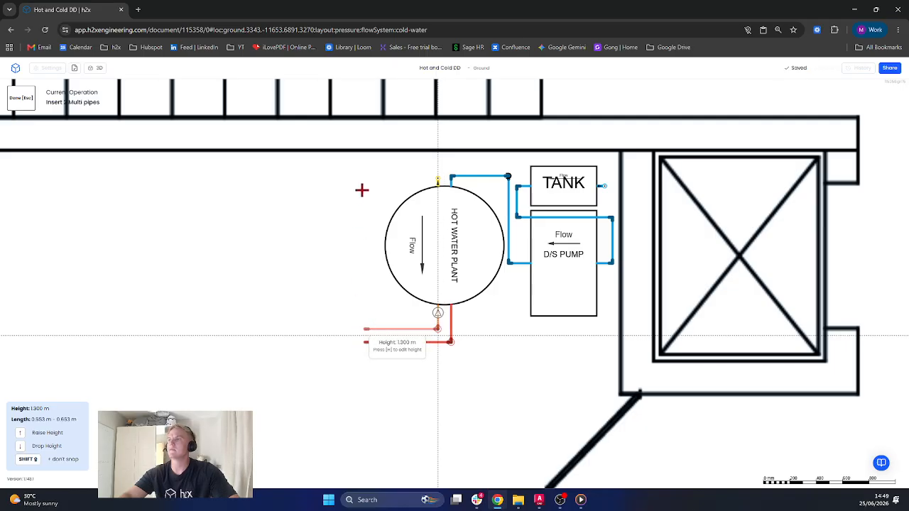
pyautogui.click(365, 335)
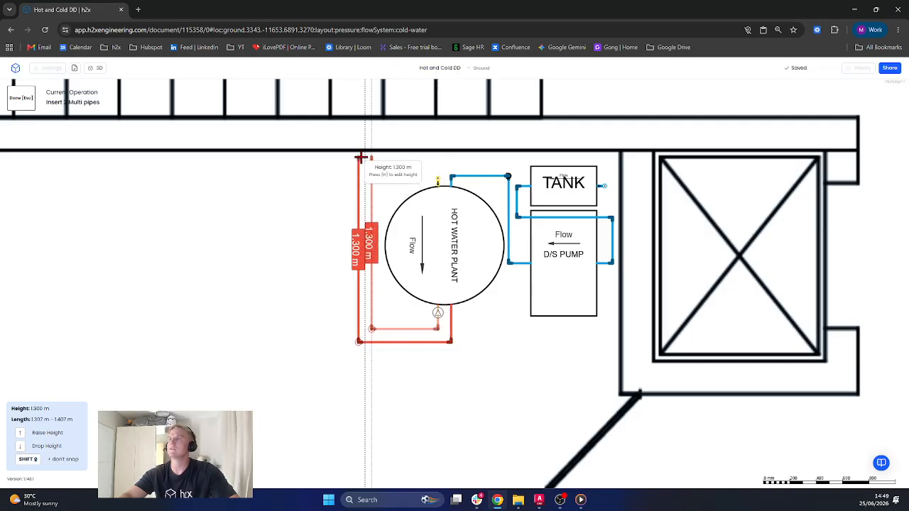
pyautogui.click(360, 157)
pyautogui.press('Escape')
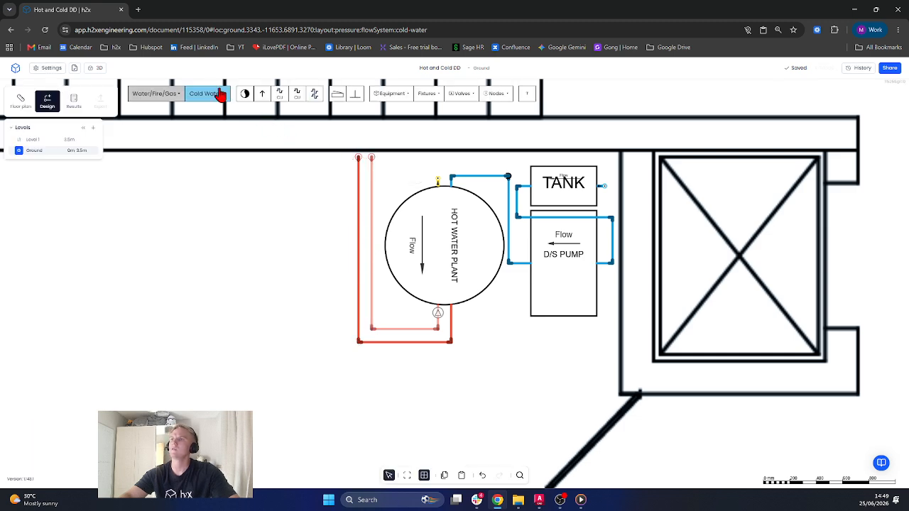
# Step: Place hot water risers on the open ends of the flow and return pipes at the wall
pyautogui.click(217, 93)
pyautogui.click(205, 135)
pyautogui.click(257, 96)
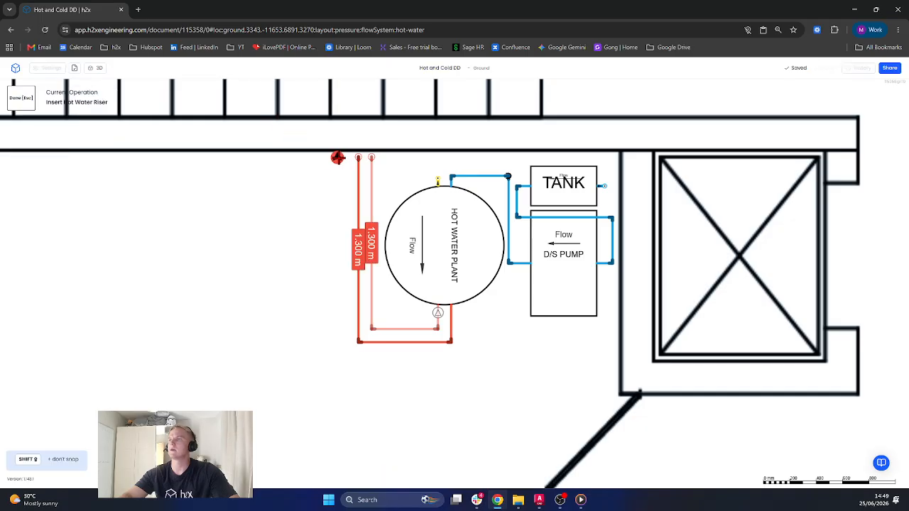
pyautogui.press('Escape')
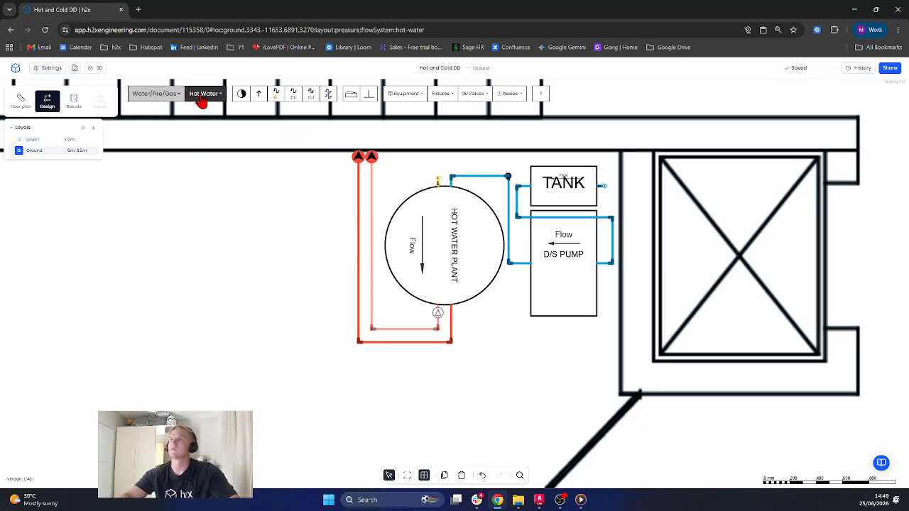
# Step: Place a cold water riser at the wall in line with the two hot water risers, on the hot water plant's side
pyautogui.click(208, 94)
pyautogui.click(208, 124)
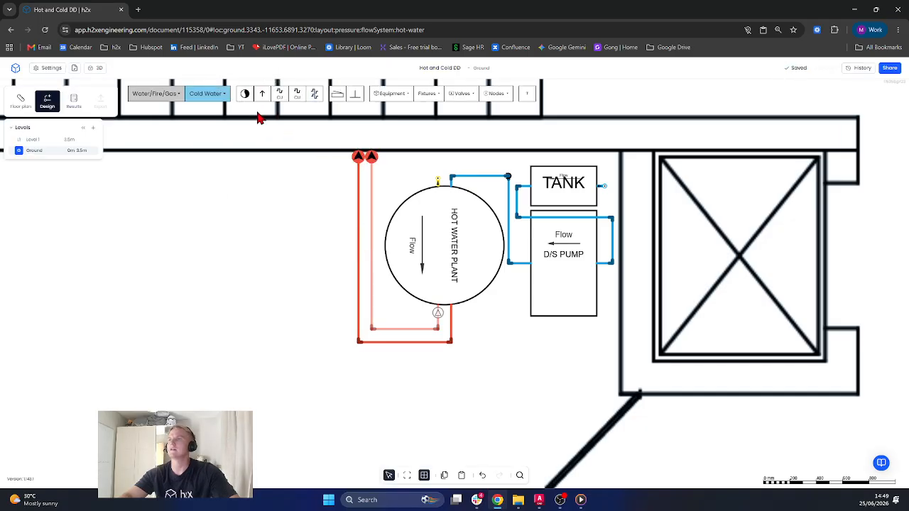
pyautogui.click(262, 98)
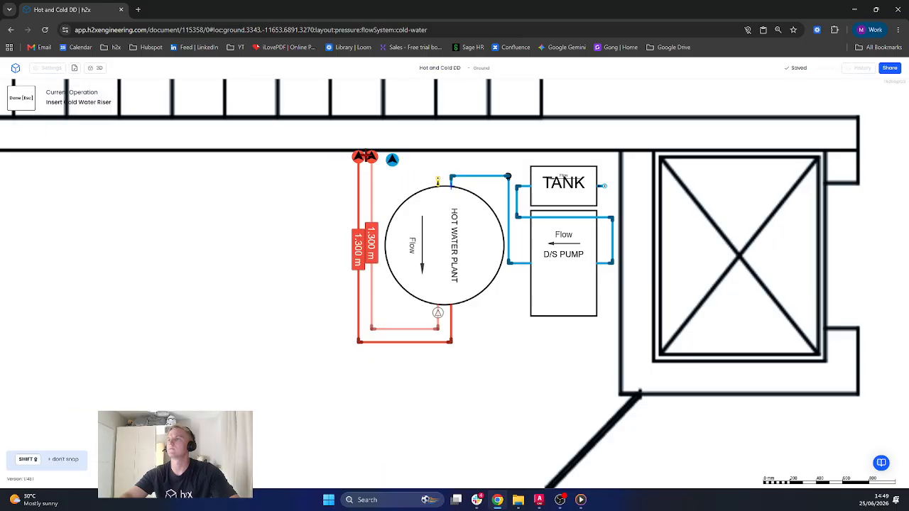
pyautogui.click(371, 156)
pyautogui.click(387, 156)
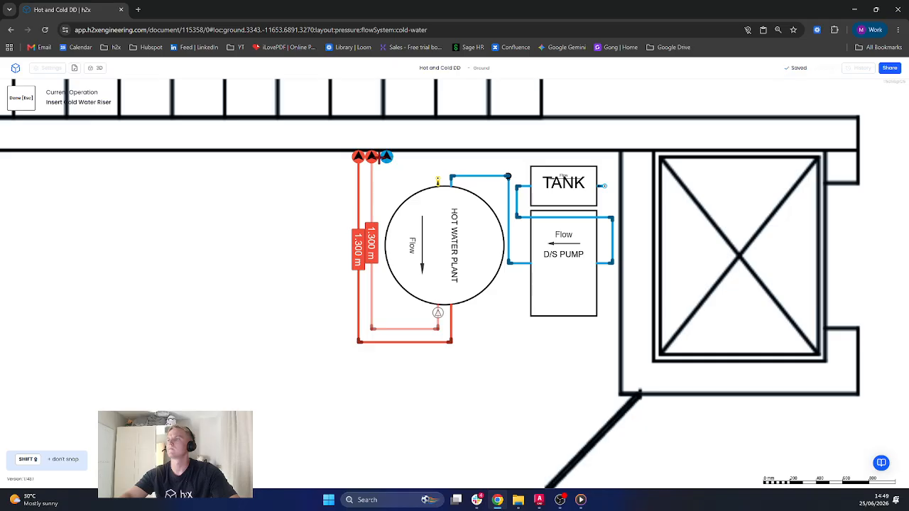
pyautogui.press('Escape')
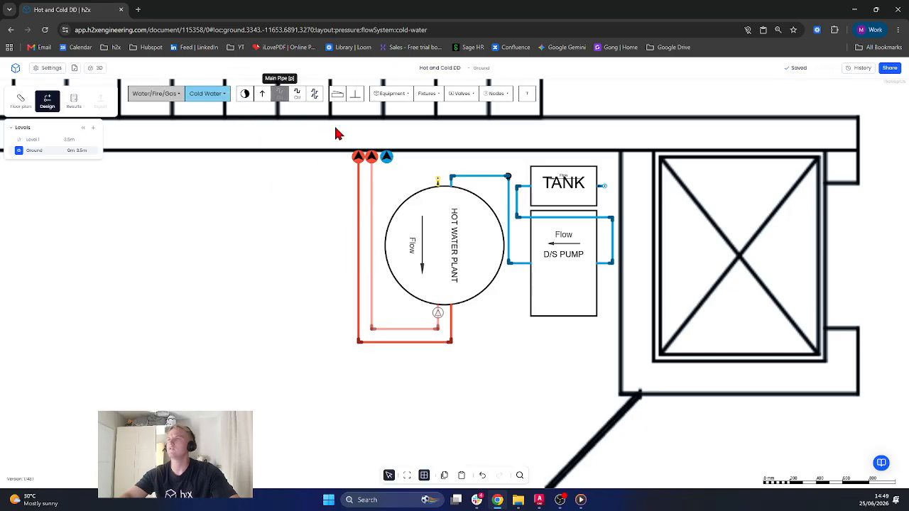
pyautogui.click(297, 94)
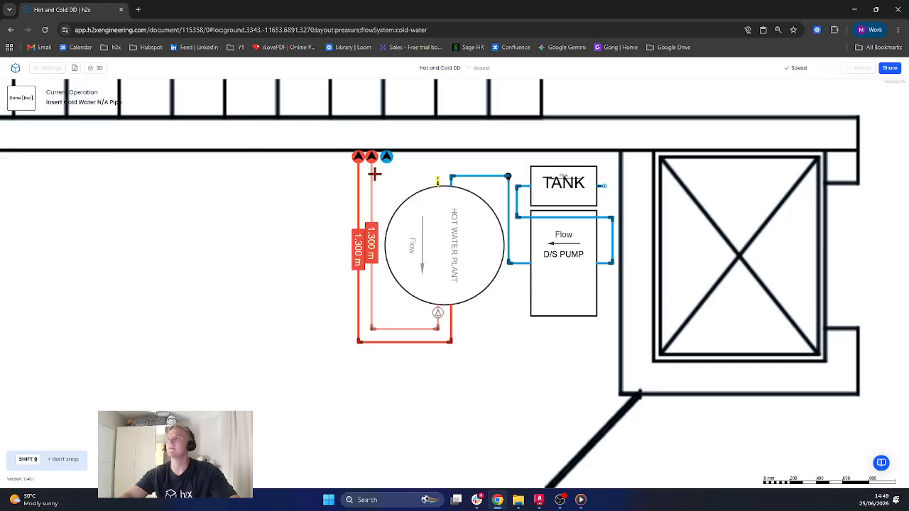
pyautogui.click(387, 157)
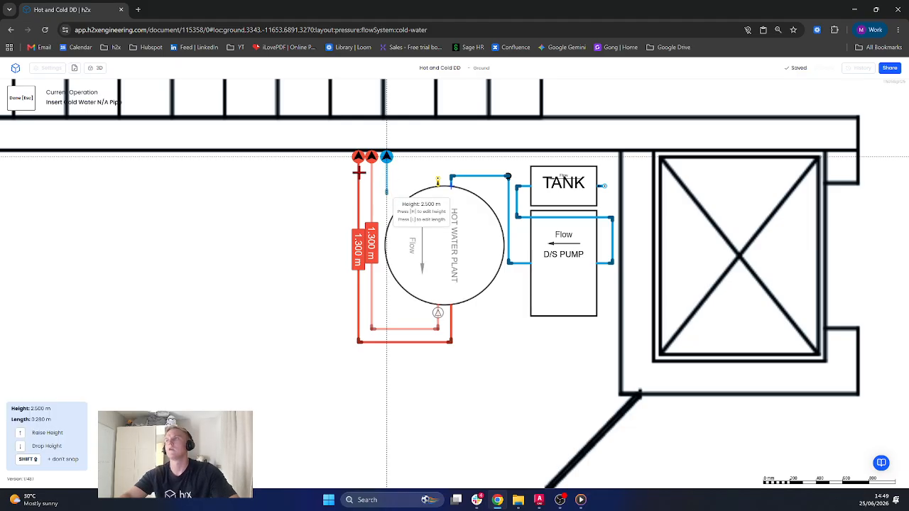
pyautogui.press('Escape')
pyautogui.click(285, 95)
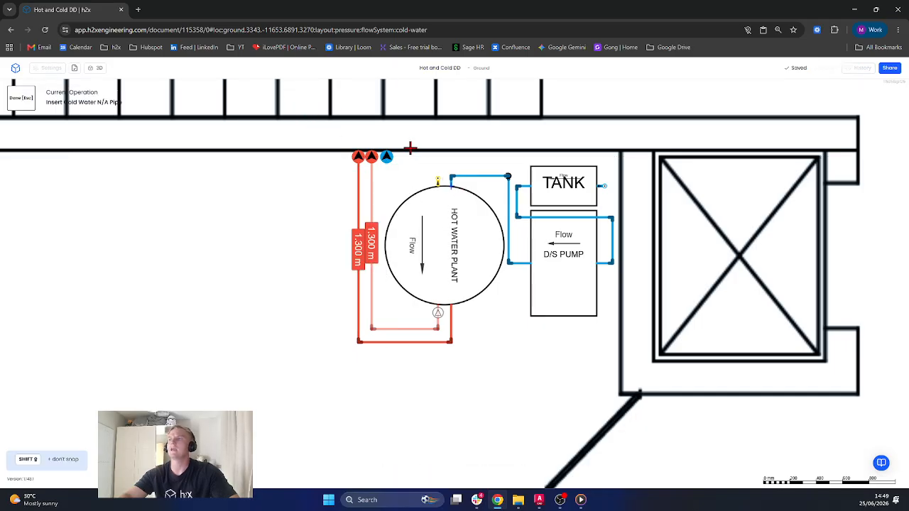
pyautogui.press('Escape')
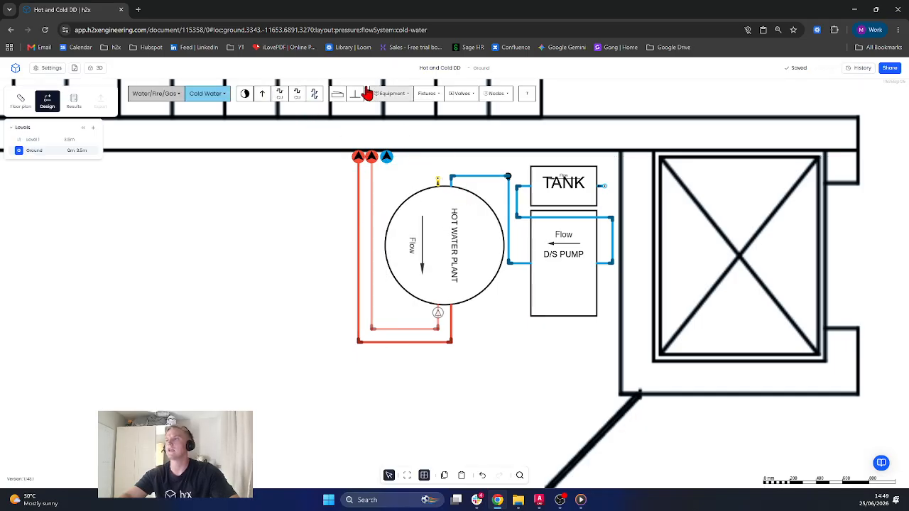
# Step: Branch a cold water main pipe at 1.3 m height off the bend at the hot water plant's inlet and connect it to the cold water riser
pyautogui.click(281, 102)
pyautogui.click(452, 175)
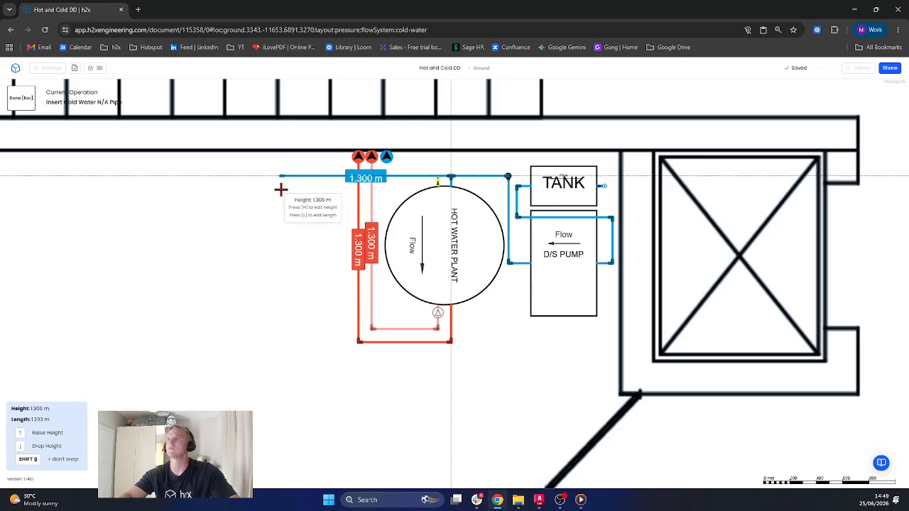
pyautogui.click(278, 159)
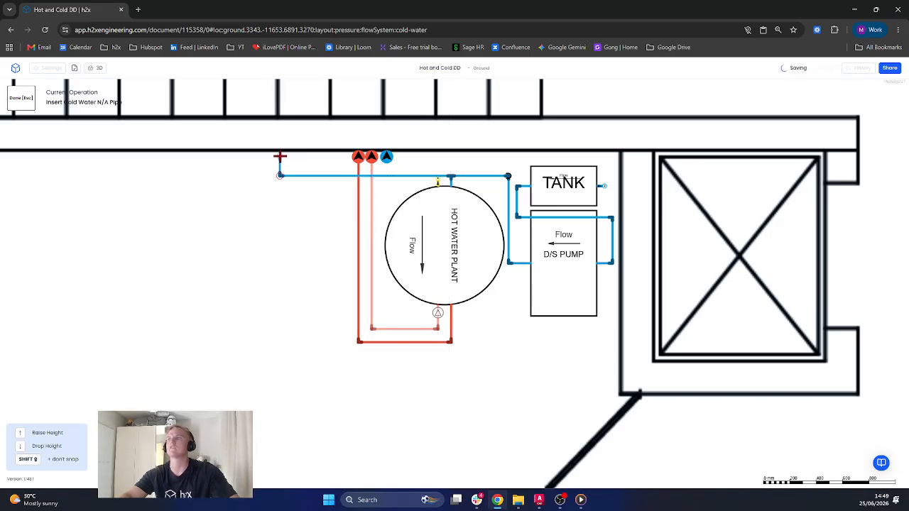
pyautogui.press('Escape')
pyautogui.moveTo(280, 164); pyautogui.dragTo(380, 158)
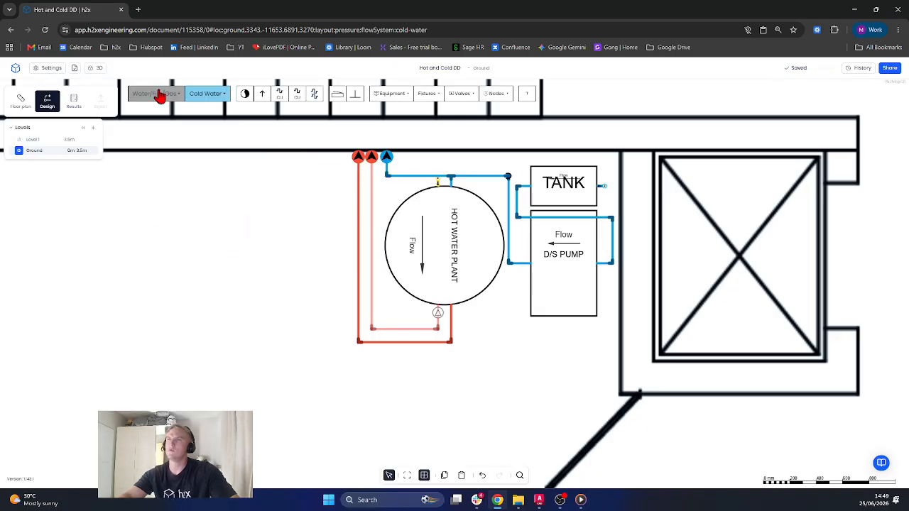
# Step: Inspect the tank, pump, hot water plant and their pipework in the 3D view, then return to the plan
pyautogui.click(99, 68)
pyautogui.scroll(-5, 420, 336)
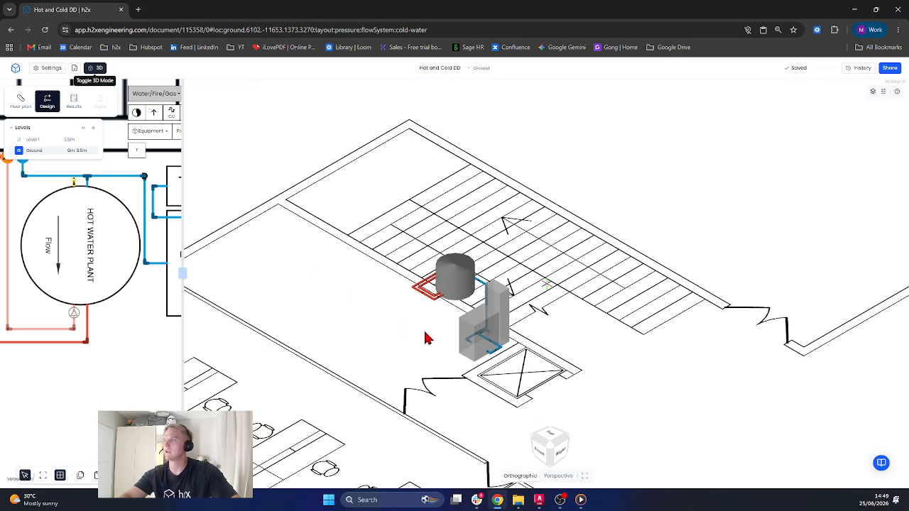
pyautogui.moveTo(429, 339); pyautogui.dragTo(372, 357)
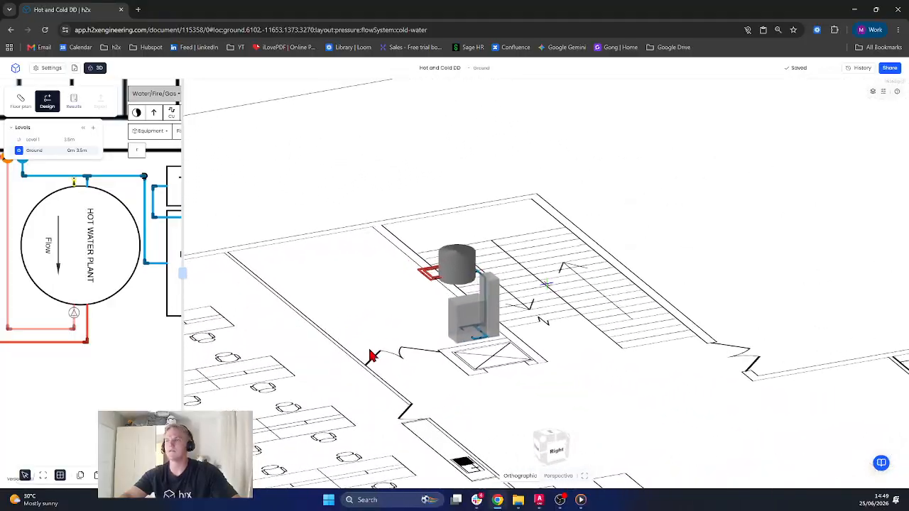
pyautogui.click(94, 69)
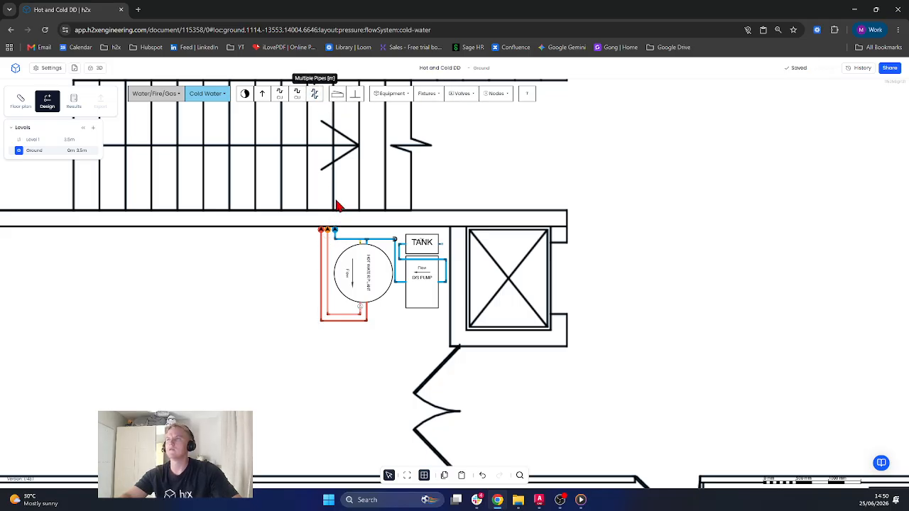
# Step: Start a three-pipe multi-pipe run from the flow, return and cold water risers and set its height to 3 m
pyautogui.click(315, 95)
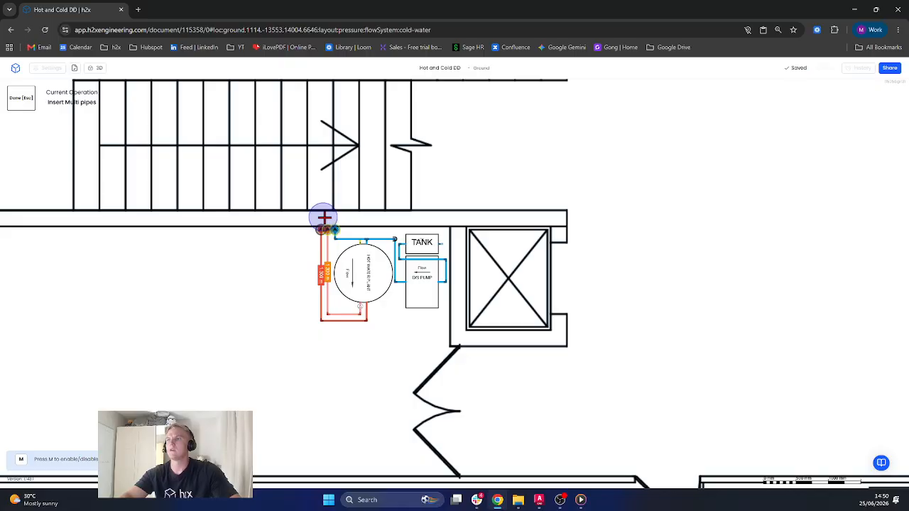
pyautogui.press('Escape')
pyautogui.scroll(3, 333, 213)
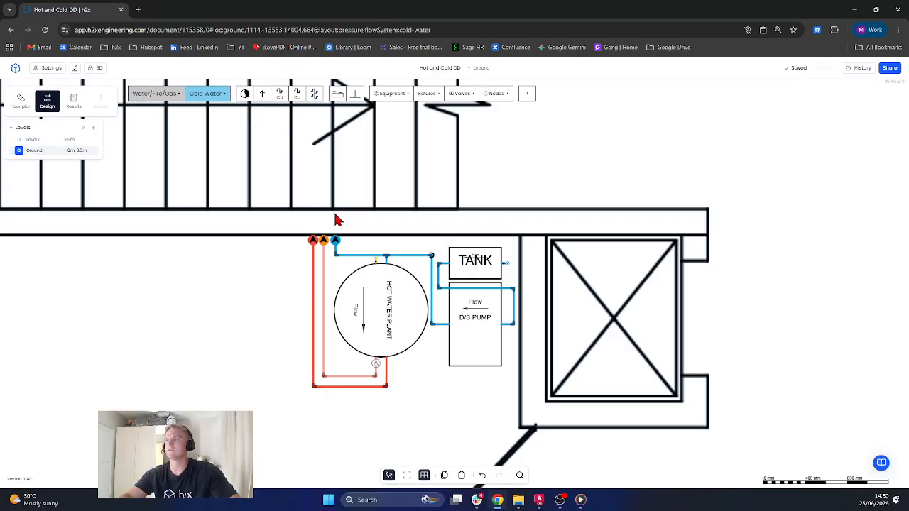
pyautogui.click(316, 91)
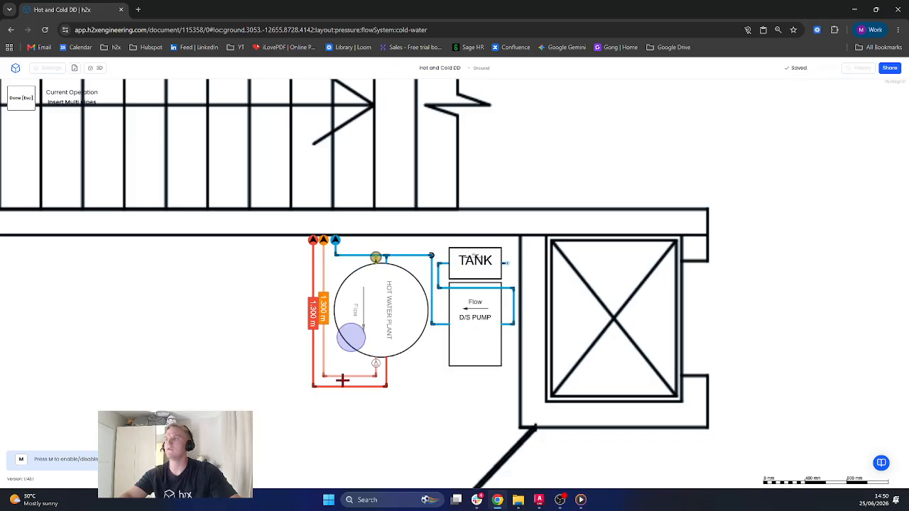
pyautogui.click(326, 229)
pyautogui.scroll(-3, 326, 229)
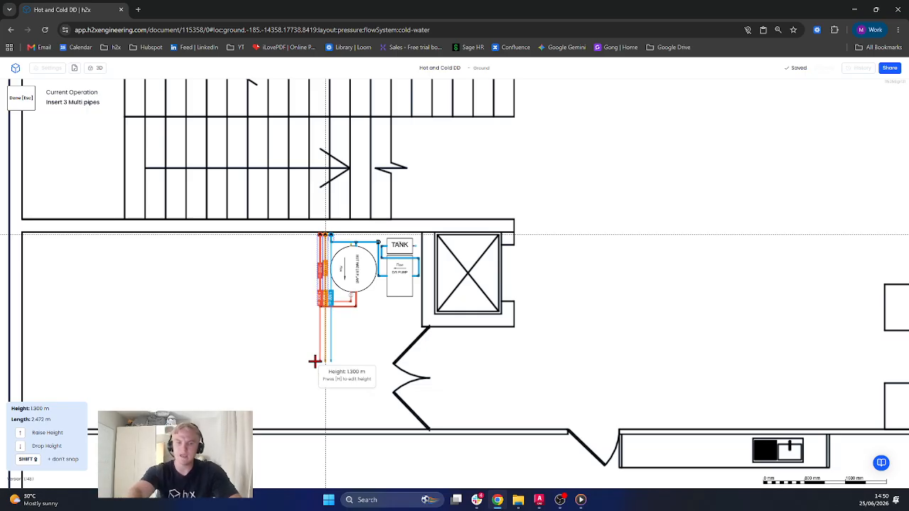
pyautogui.press('h')
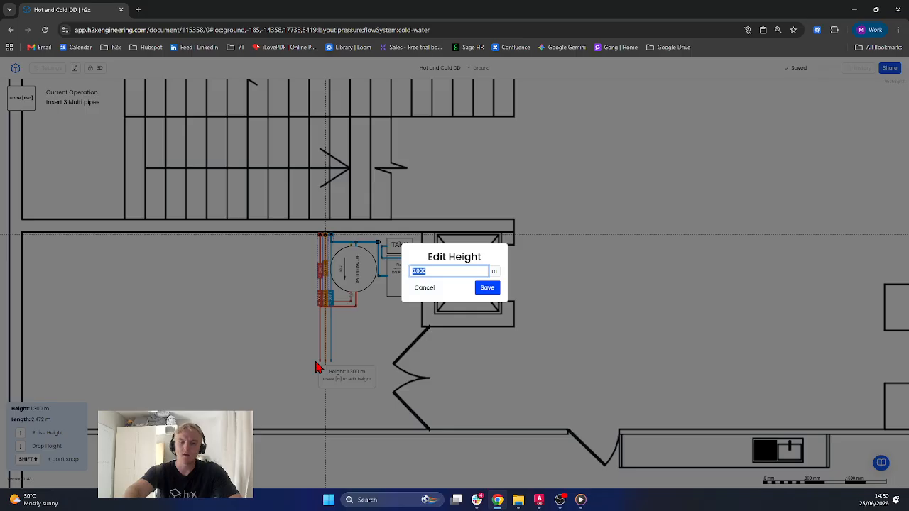
pyautogui.write('3')
pyautogui.press('Return')
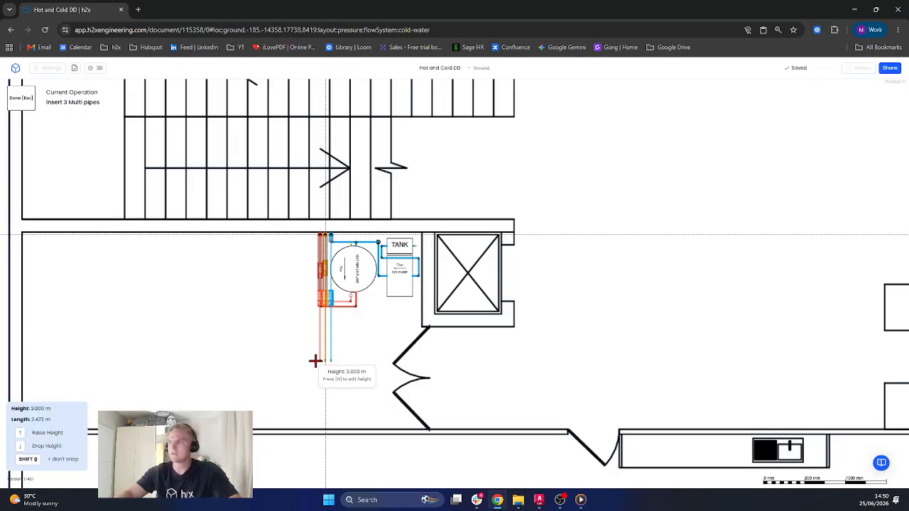
# Step: Route the three pipes past the hot water plant, out through the plant room doors and across the open floor to the toilet block's entrance
pyautogui.scroll(1, 316, 361)
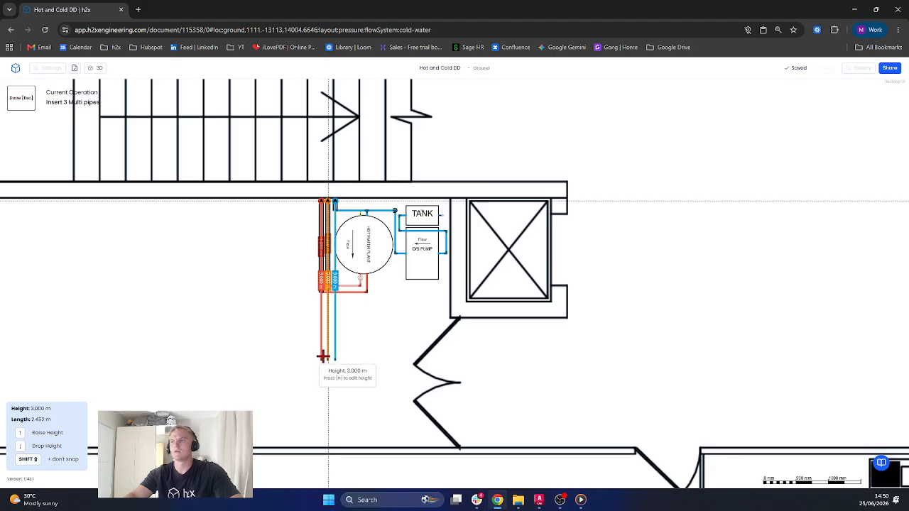
pyautogui.scroll(-2, 322, 356)
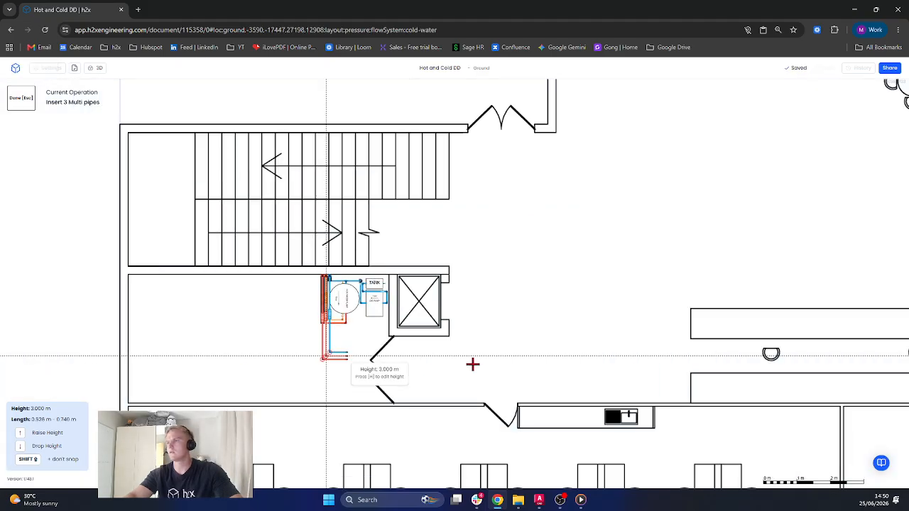
pyautogui.scroll(-3, 473, 364)
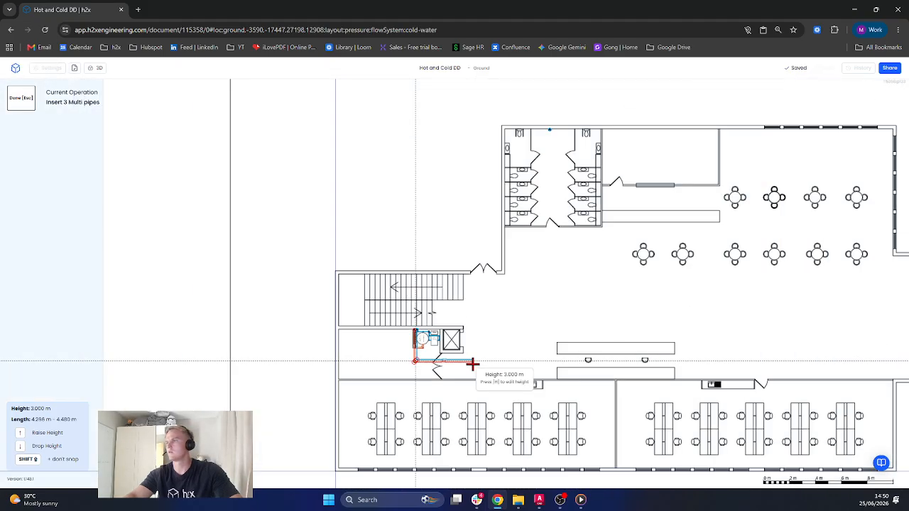
pyautogui.click(546, 361)
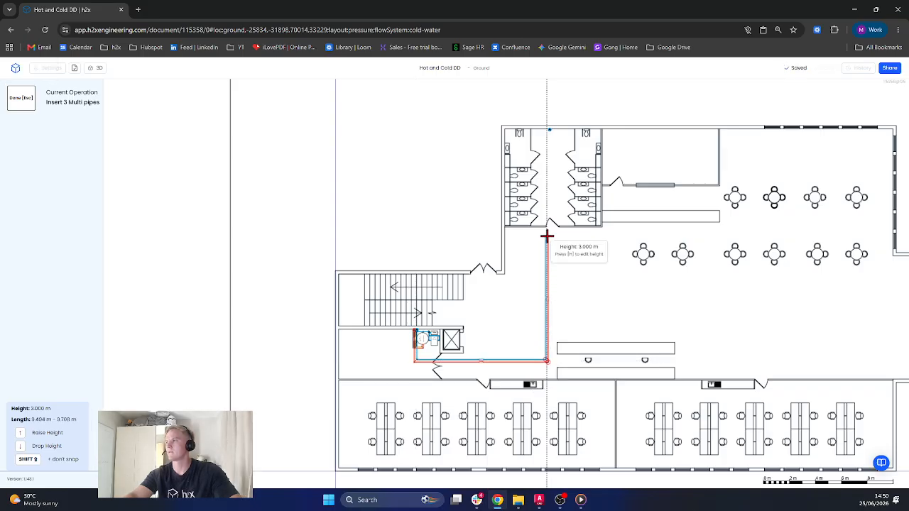
pyautogui.click(546, 236)
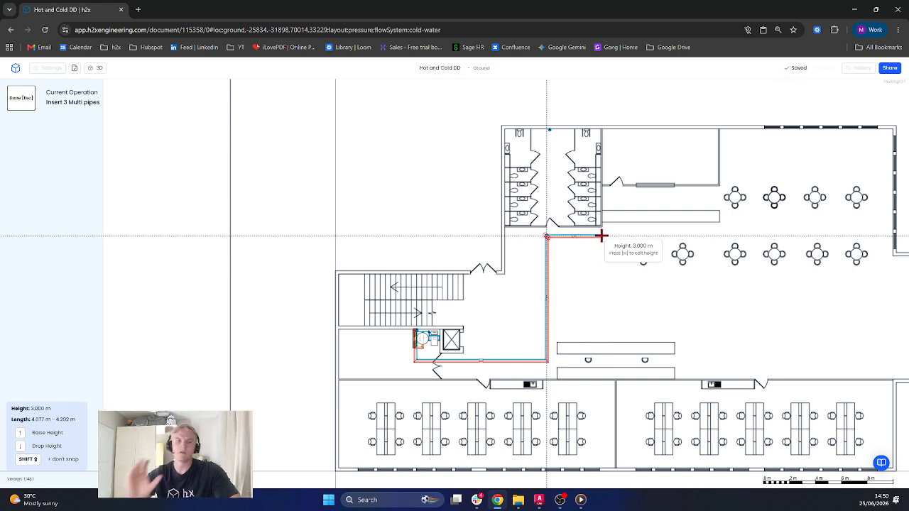
# Step: Continue the three pipes along the toilet block's front wall and up the duct behind the cubicles beside the adjoining room, ending the run
pyautogui.scroll(2, 588, 223)
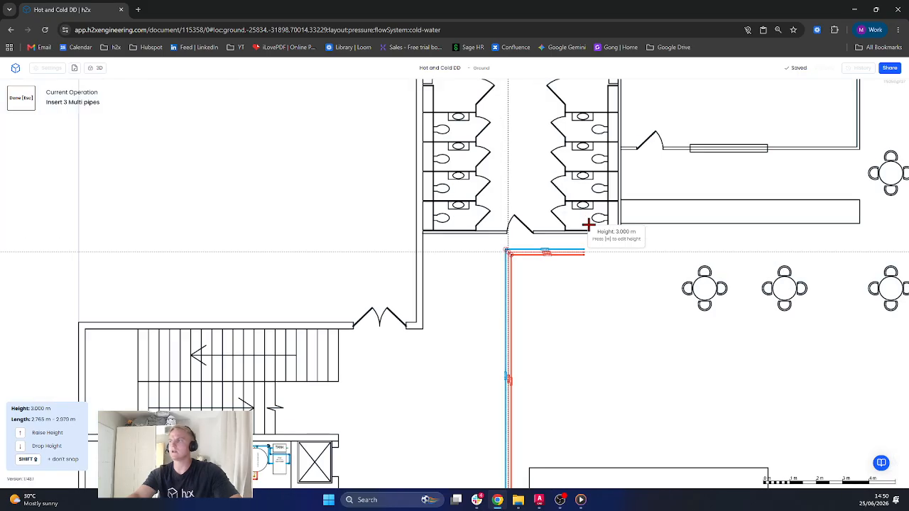
pyautogui.scroll(2, 615, 244)
pyautogui.scroll(2, 616, 244)
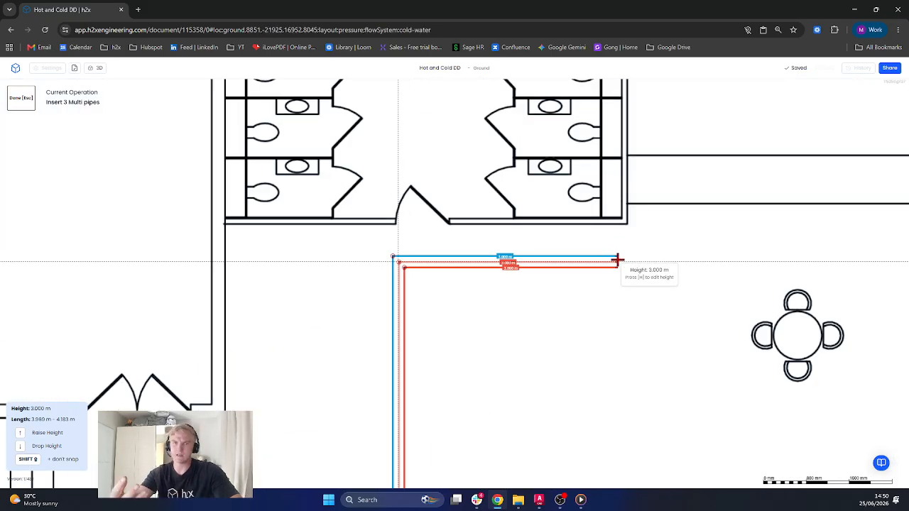
pyautogui.scroll(-3, 616, 260)
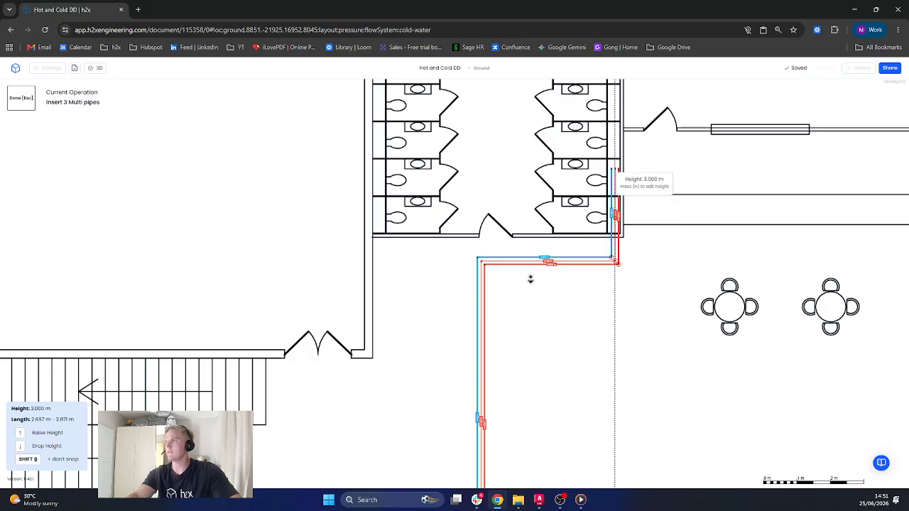
pyautogui.moveTo(611, 168); pyautogui.dragTo(435, 300, button='middle')
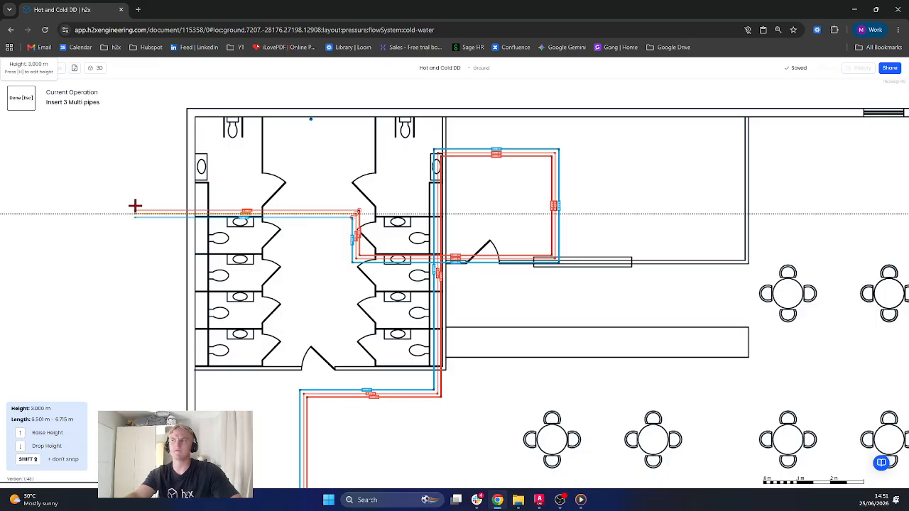
pyautogui.press('Escape')
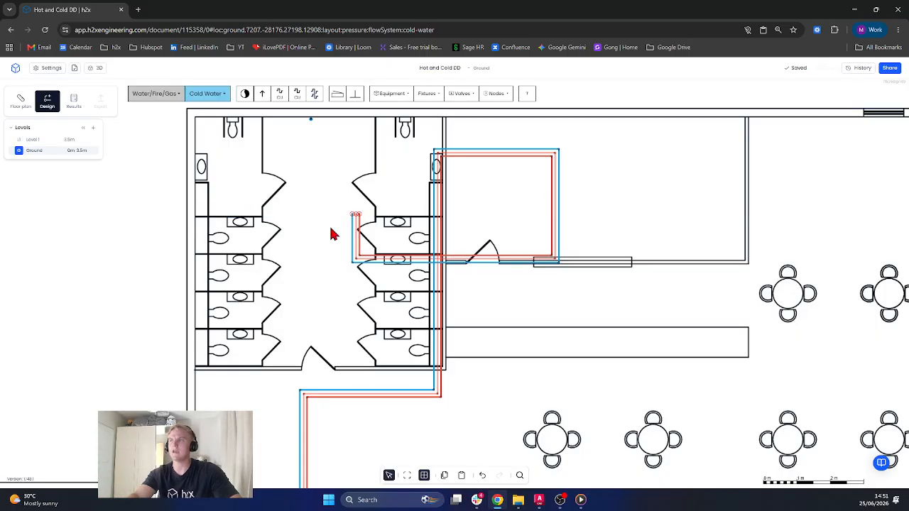
# Step: Delete the surplus three-pipe loop through the adjoining room and cubicles, keeping only the run in the duct behind the cubicles
pyautogui.moveTo(369, 193); pyautogui.dragTo(311, 318, button='right')
pyautogui.press('Delete')
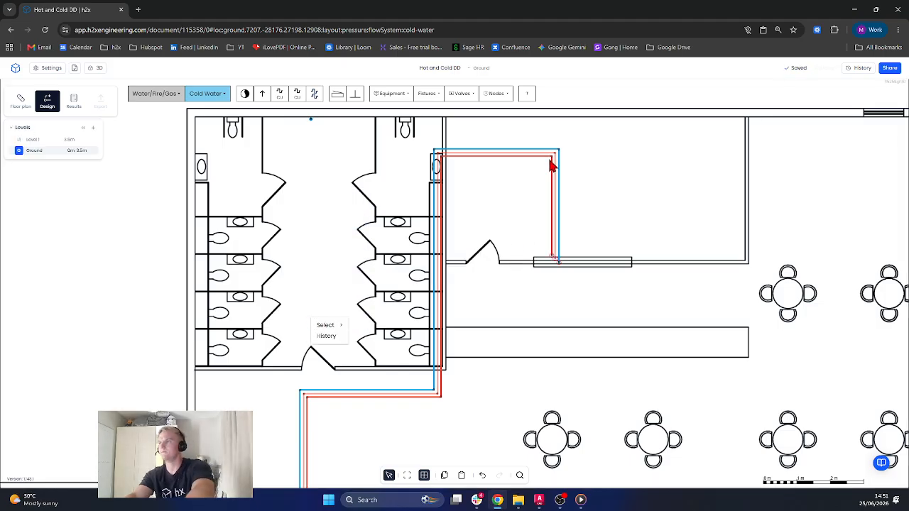
pyautogui.moveTo(577, 141); pyautogui.dragTo(548, 185, button='right')
pyautogui.press('Delete')
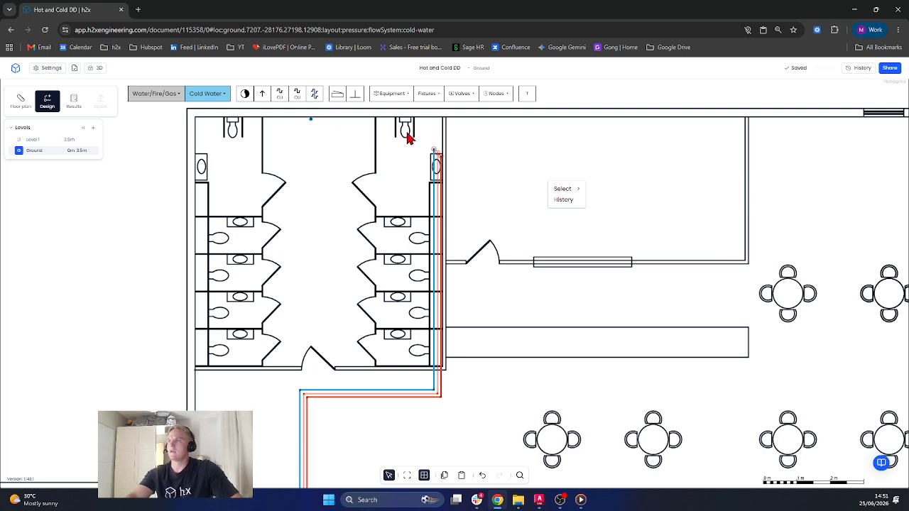
# Step: Join the open ends of the hot water flow and return pipes at the accessible toilet's basin with a hot water pipe
pyautogui.scroll(5, 408, 138)
pyautogui.click(204, 98)
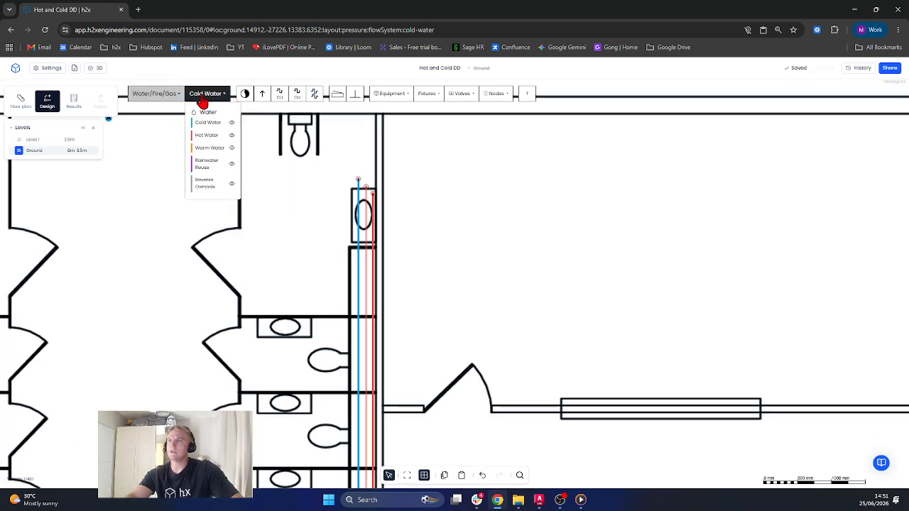
pyautogui.click(206, 137)
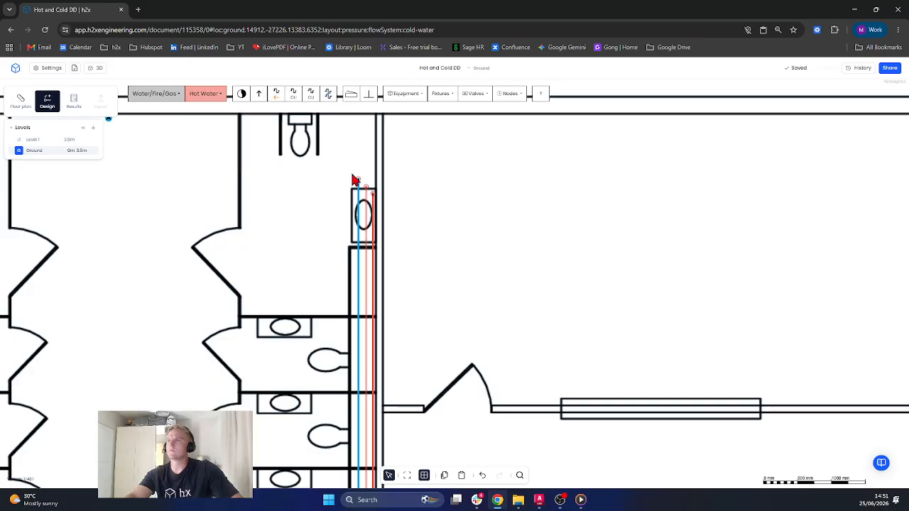
pyautogui.click(279, 95)
pyautogui.scroll(5, 376, 184)
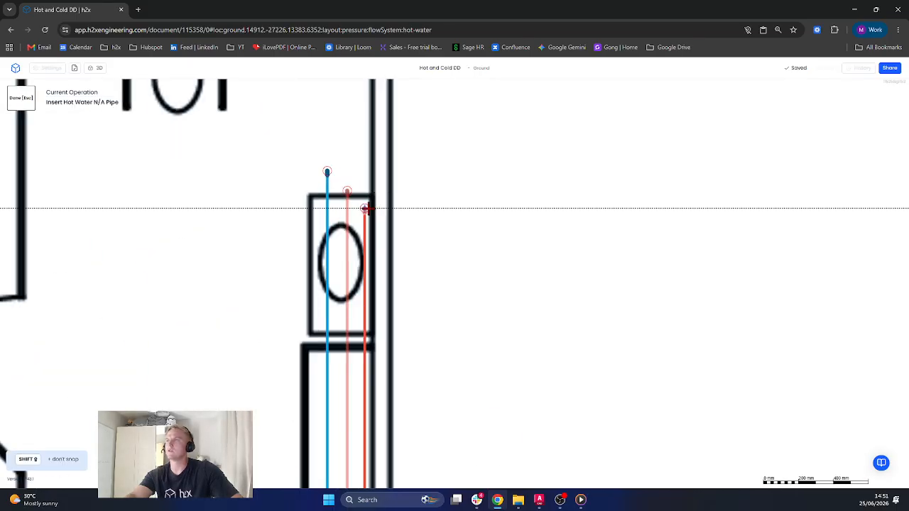
pyautogui.click(366, 208)
pyautogui.scroll(3, 366, 208)
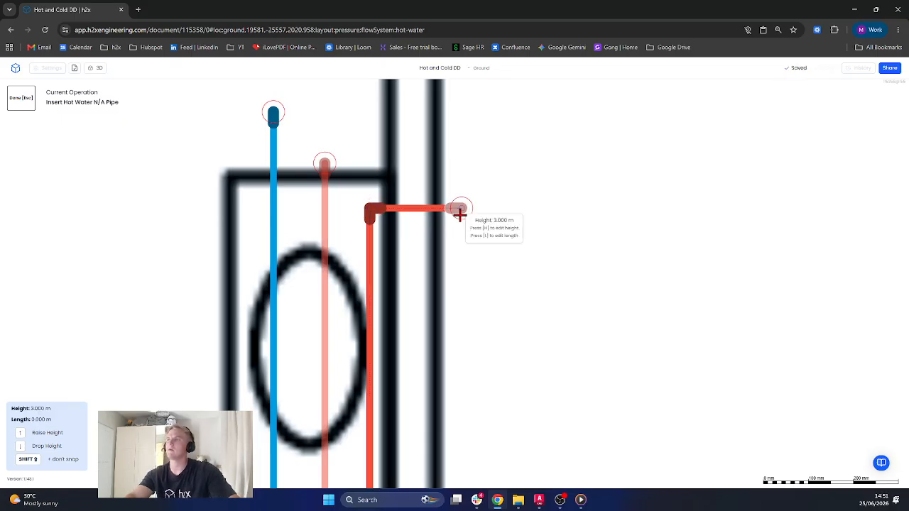
pyautogui.click(460, 209)
pyautogui.moveTo(460, 209); pyautogui.dragTo(329, 168)
pyautogui.moveTo(511, 221); pyautogui.dragTo(511, 226)
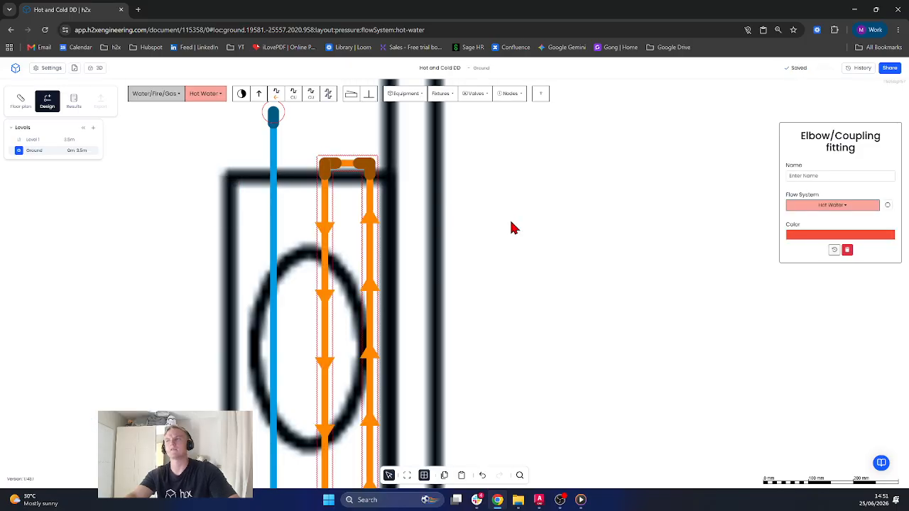
# Step: Insert a balancing valve on the hot water return pipe just after its connection to the flow pipe
pyautogui.press('b')
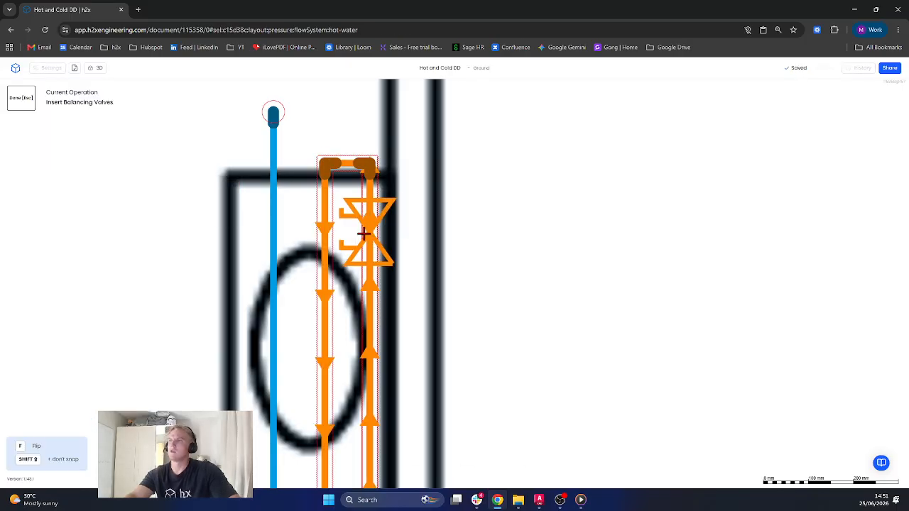
pyautogui.click(334, 240)
pyautogui.press('Escape')
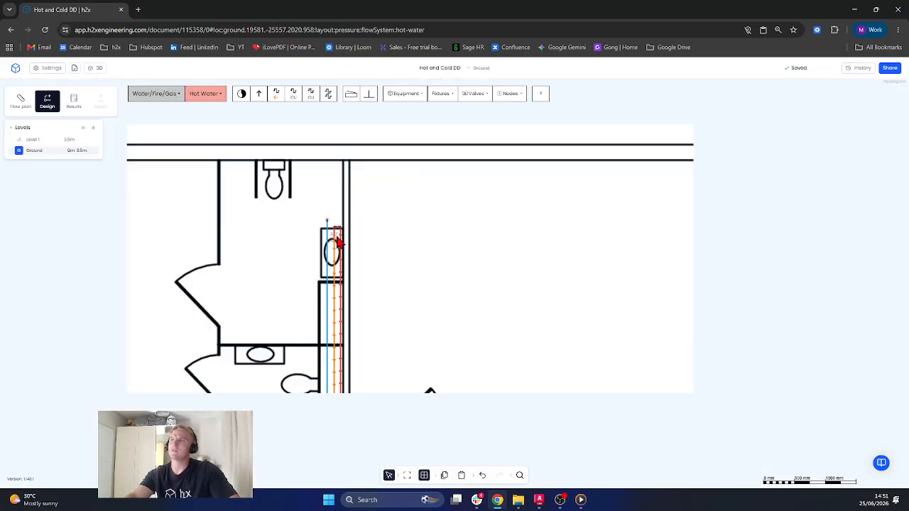
# Step: Extend the cold water pipe's open end to the outer wall and move the duct pipes closer together against the partition wall
pyautogui.scroll(3, 343, 279)
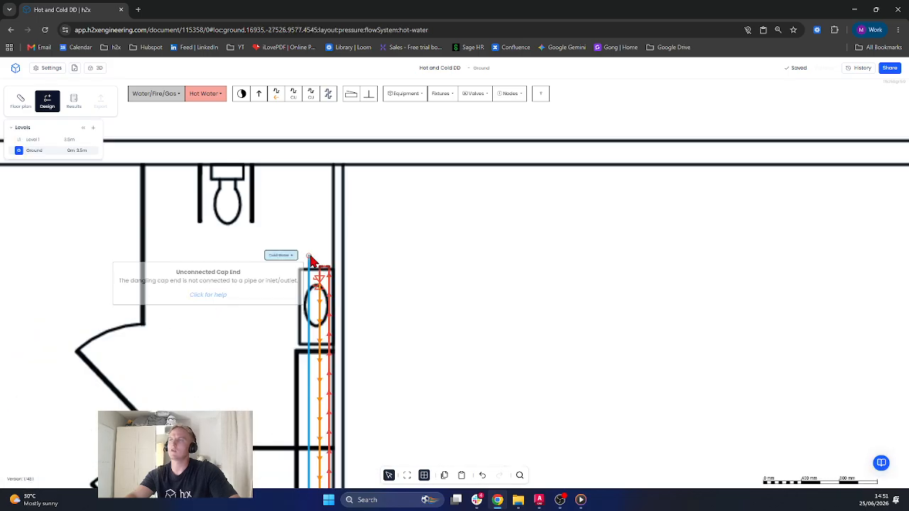
pyautogui.moveTo(309, 268); pyautogui.dragTo(311, 136)
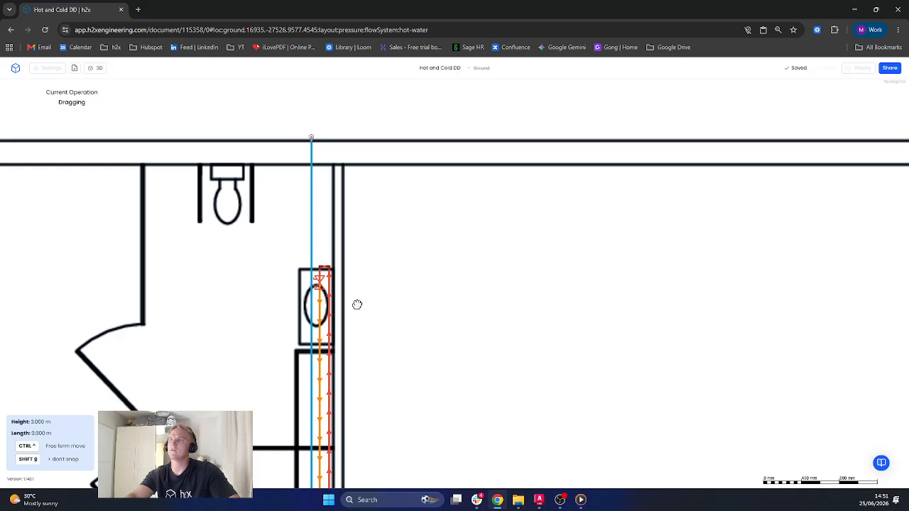
pyautogui.scroll(5, 358, 307)
pyautogui.moveTo(279, 312); pyautogui.dragTo(408, 329)
pyautogui.scroll(-5, 408, 329)
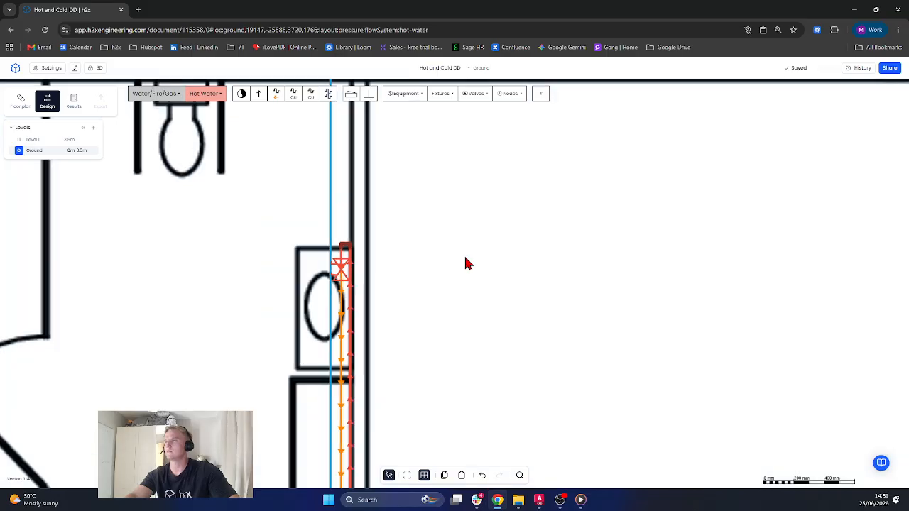
# Step: Place one Basin (Hot) fixture over the accessible toilet's basin, with its connections facing the pipes
pyautogui.click(447, 98)
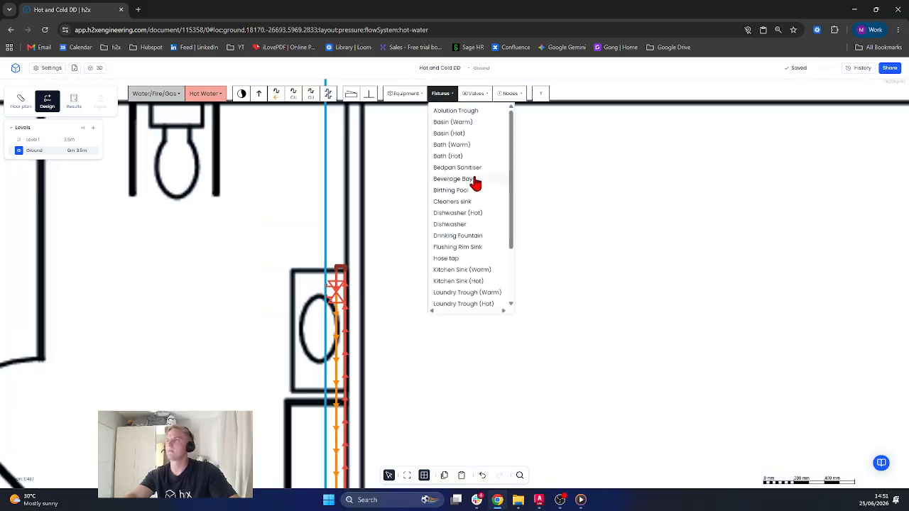
pyautogui.click(472, 135)
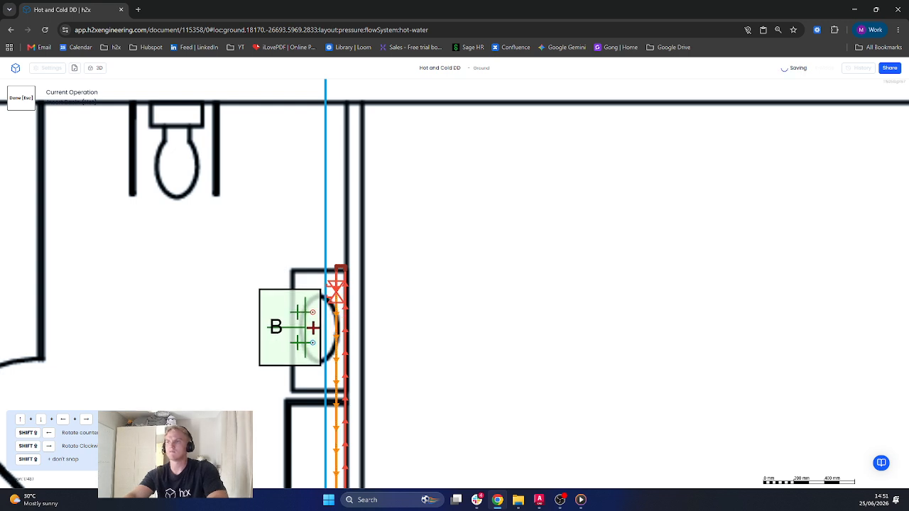
pyautogui.click(323, 334)
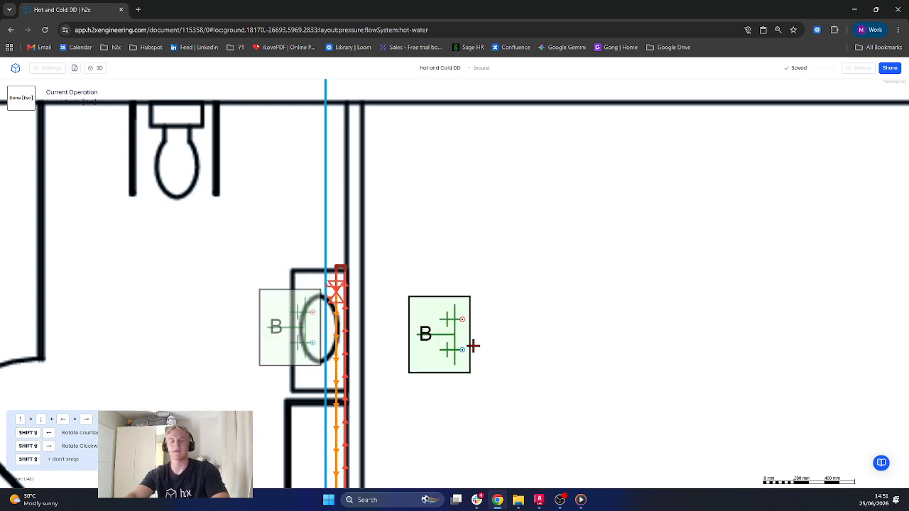
pyautogui.press('Escape')
# Step: Connect the basin to the hot water flow pipe and the cold water pipe with Auto Connect
pyautogui.click(310, 340)
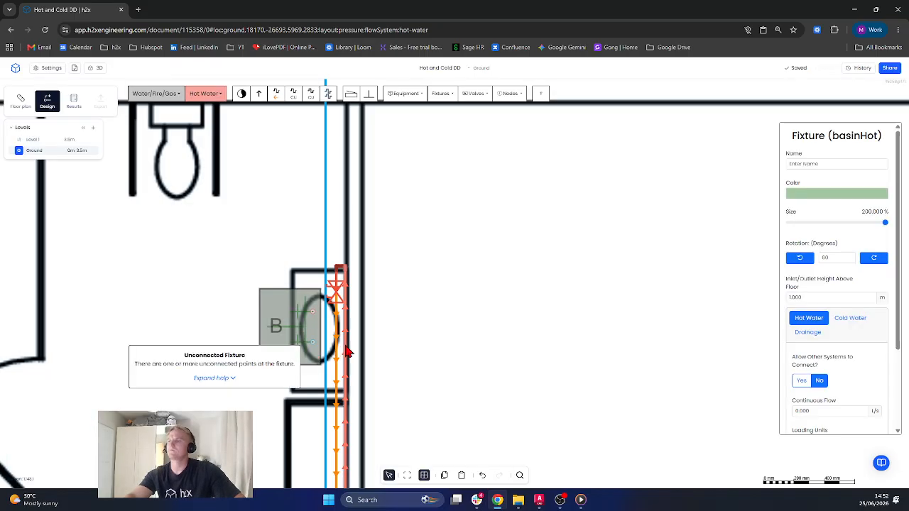
pyautogui.click(346, 346)
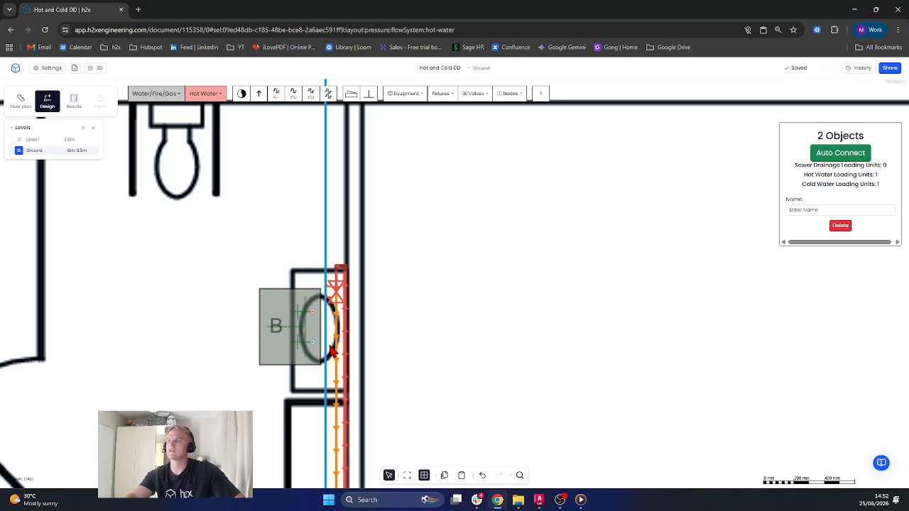
pyautogui.keyDown('ctrl'); pyautogui.click(326, 347); pyautogui.keyUp('ctrl')
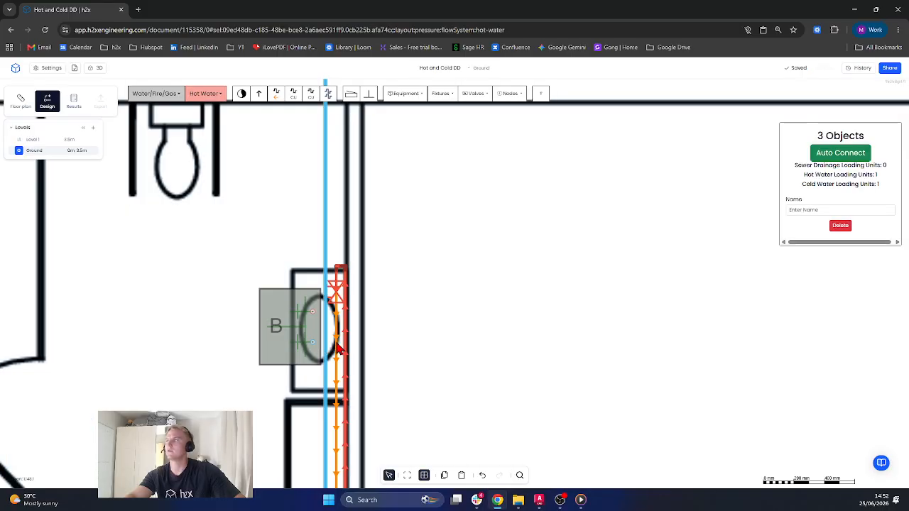
pyautogui.click(854, 154)
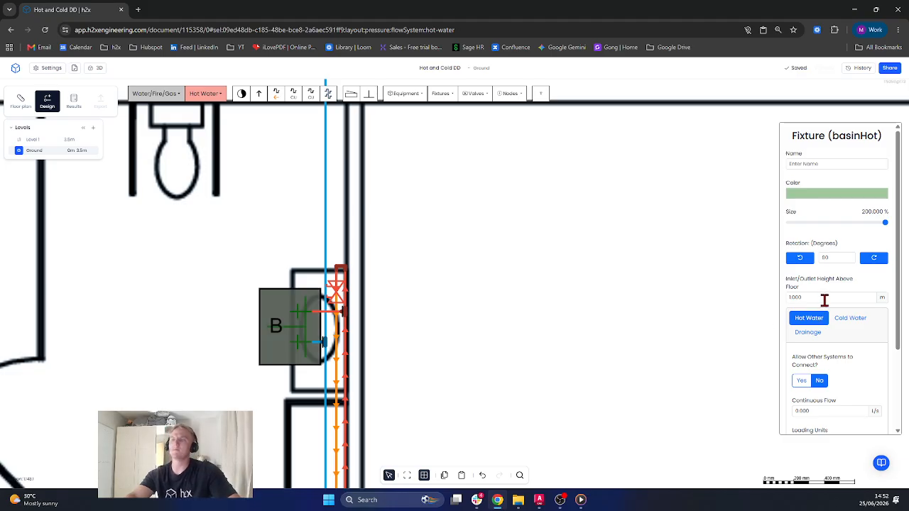
pyautogui.click(524, 304)
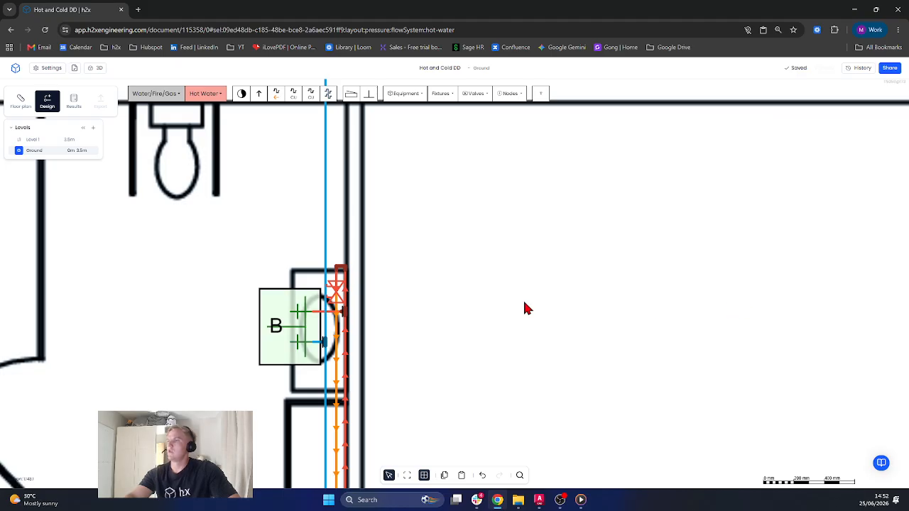
pyautogui.moveTo(486, 308); pyautogui.dragTo(495, 216)
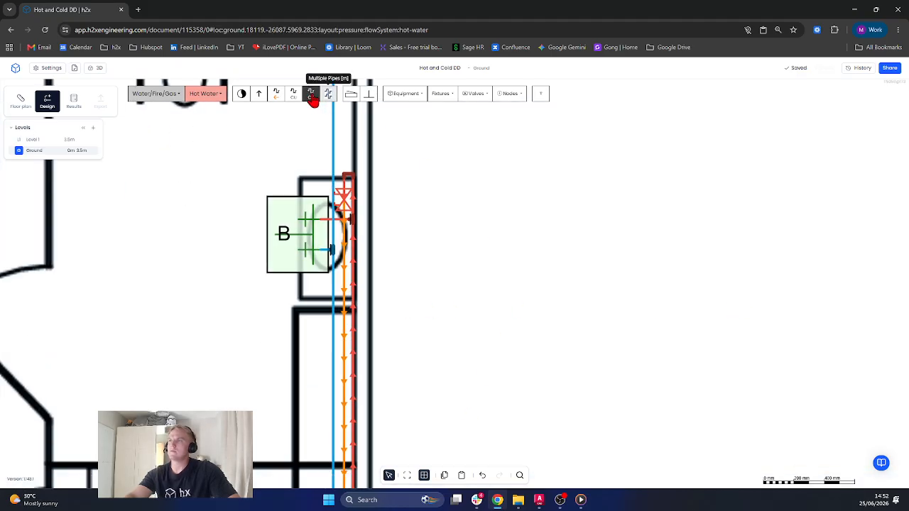
pyautogui.click(326, 94)
pyautogui.click(355, 301)
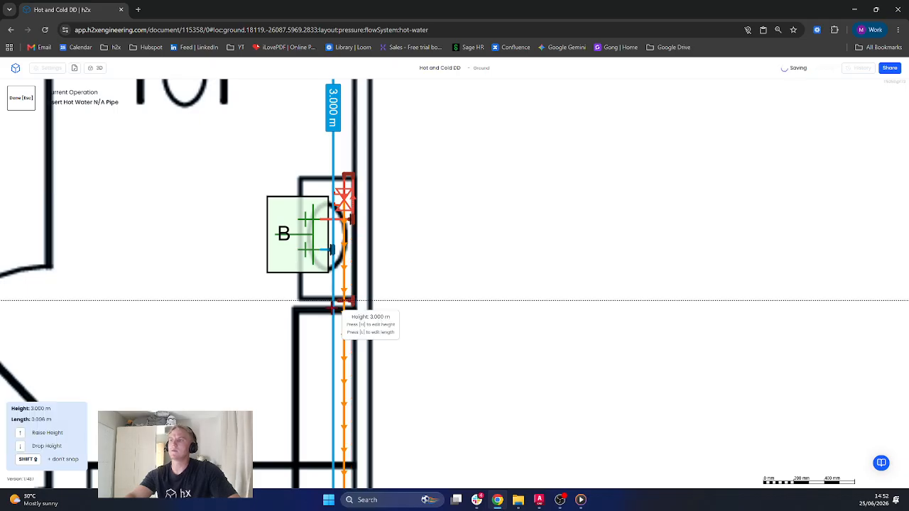
pyautogui.click(324, 219)
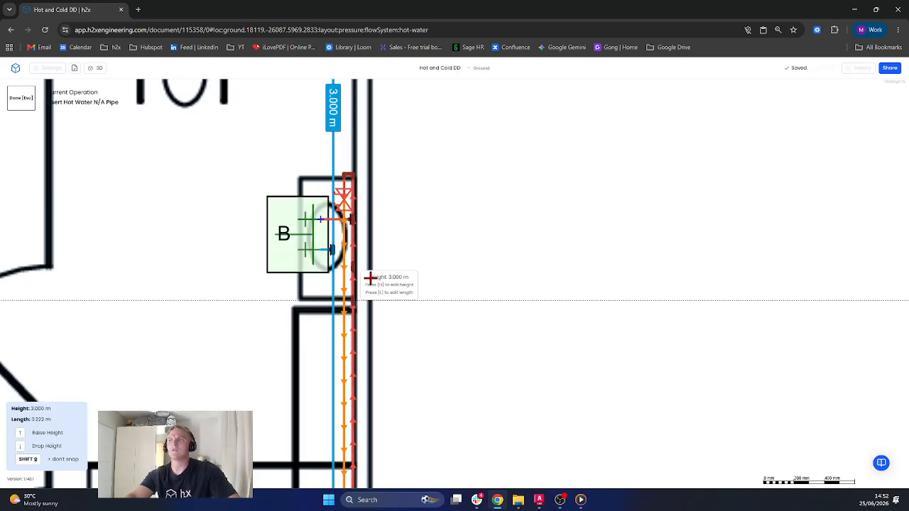
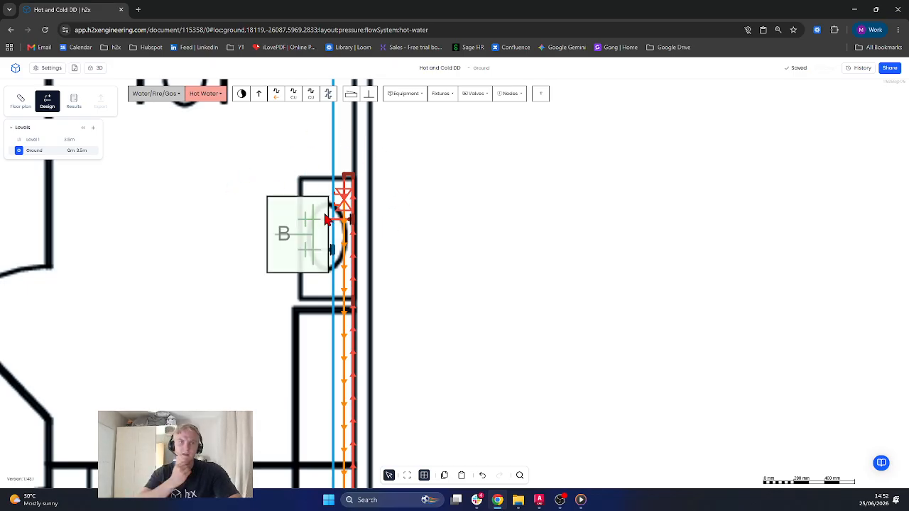
# Step: Place one WC fixture over the accessible toilet's pan, with its inlet facing the rear wall
pyautogui.scroll(5, 359, 213)
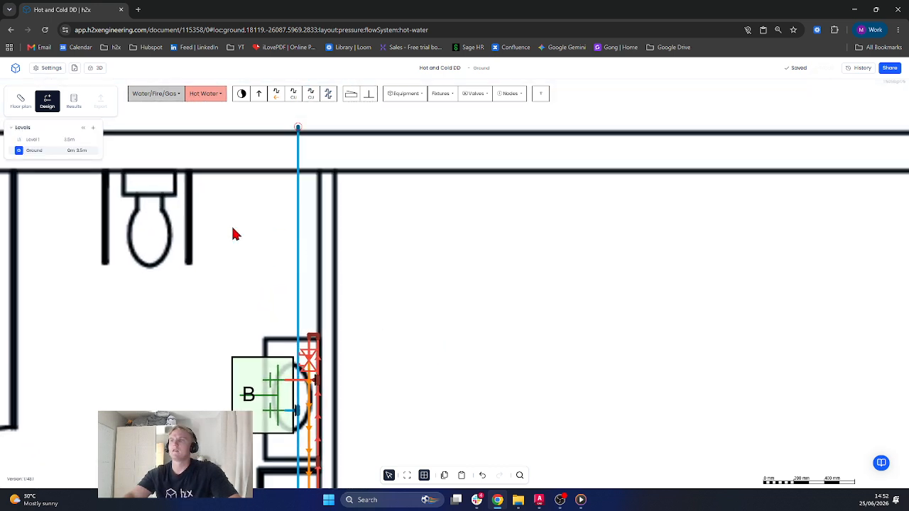
pyautogui.click(441, 93)
pyautogui.scroll(-3, 462, 276)
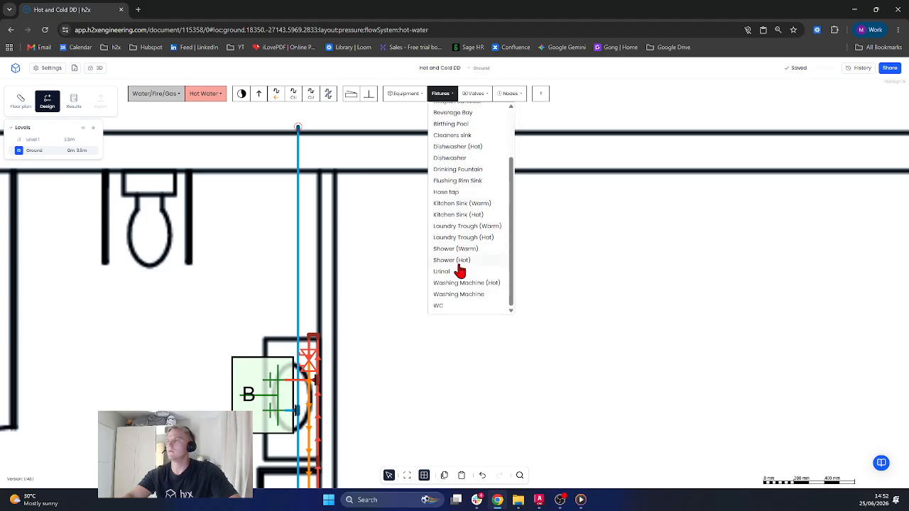
pyautogui.click(437, 306)
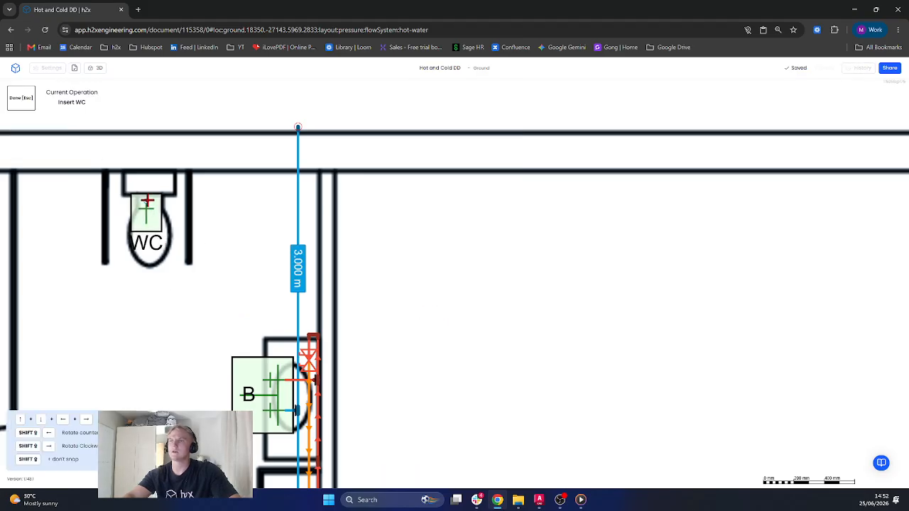
pyautogui.click(148, 203)
pyautogui.press('Escape')
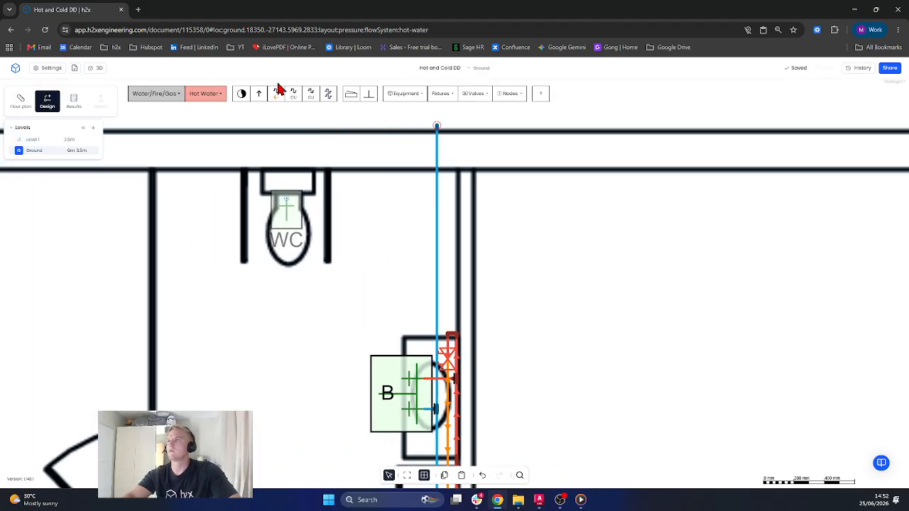
# Step: Draw a cold water pipe from the accessible toilet's WC back to the rear wall and across to the cold water distribution pipe
pyautogui.click(212, 100)
pyautogui.click(210, 126)
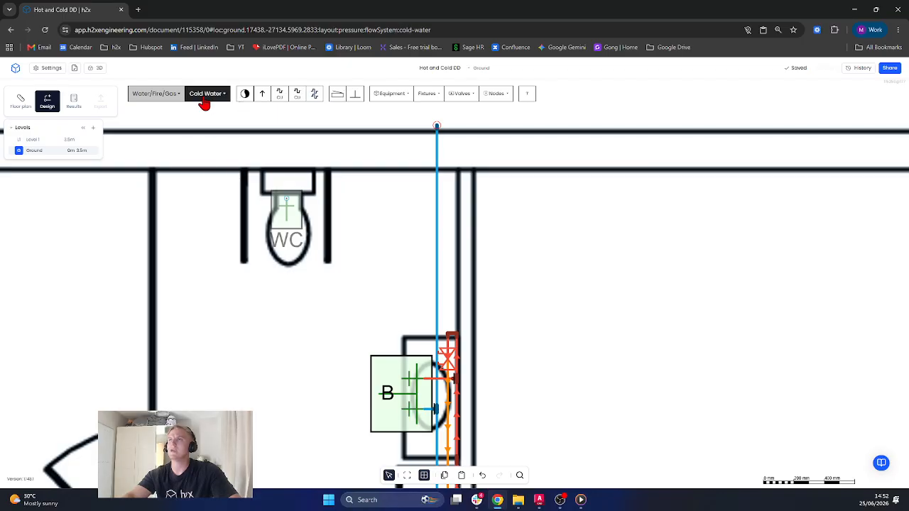
pyautogui.click(299, 98)
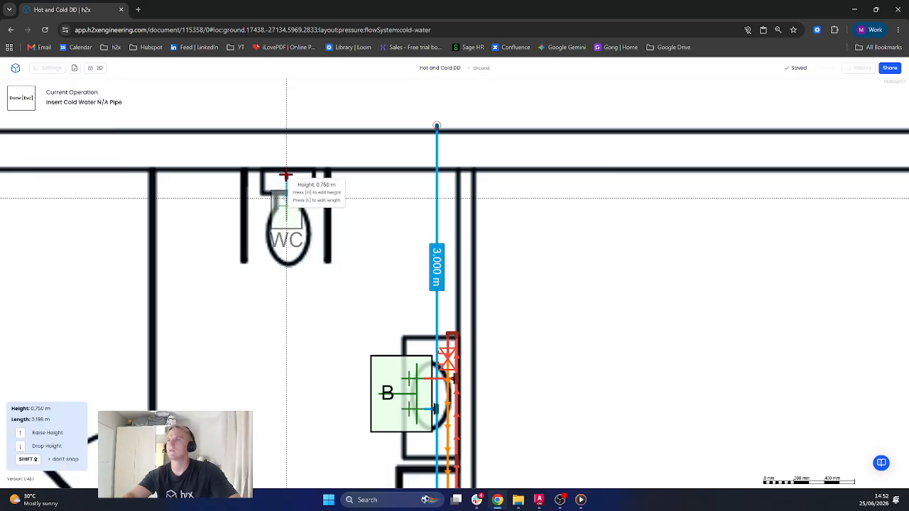
pyautogui.click(285, 175)
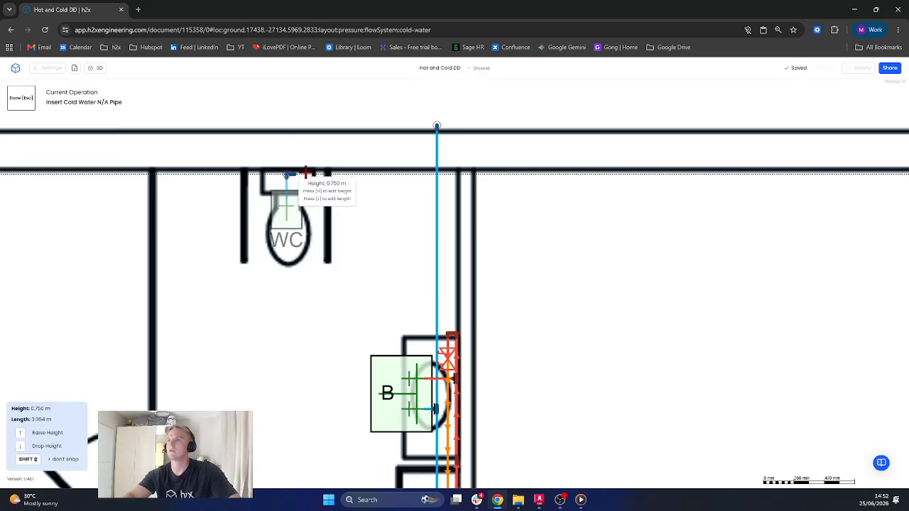
pyautogui.click(437, 174)
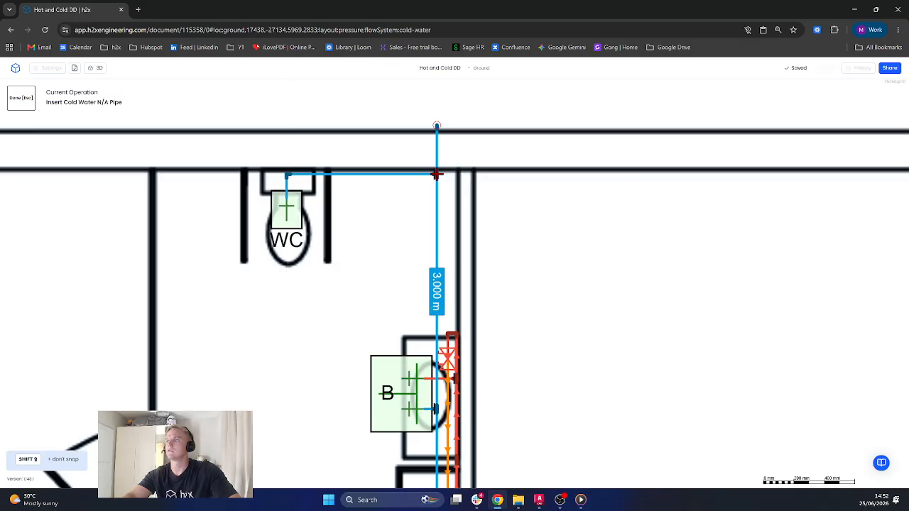
pyautogui.press('Escape')
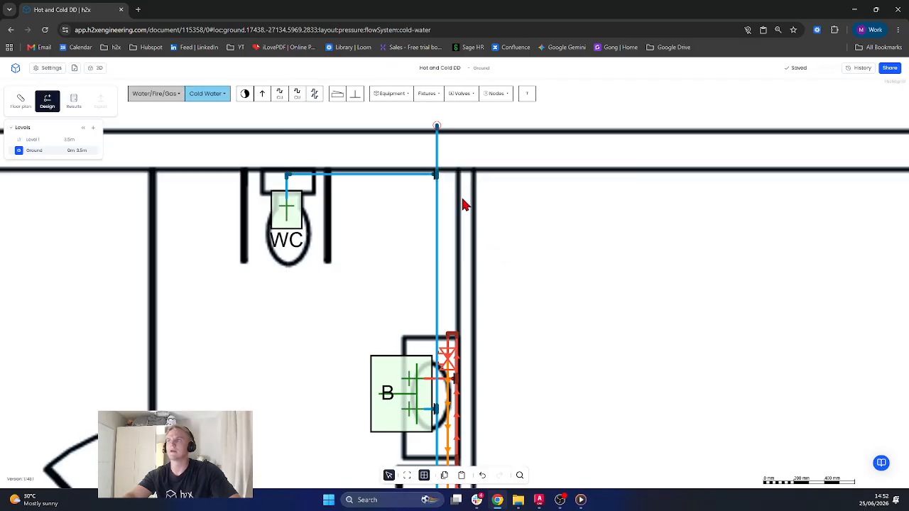
# Step: Delete the leftover end of the cold water distribution pipe that extends past the WC branch into the outer wall
pyautogui.click(436, 159)
pyautogui.press('Delete')
pyautogui.scroll(-4, 440, 168)
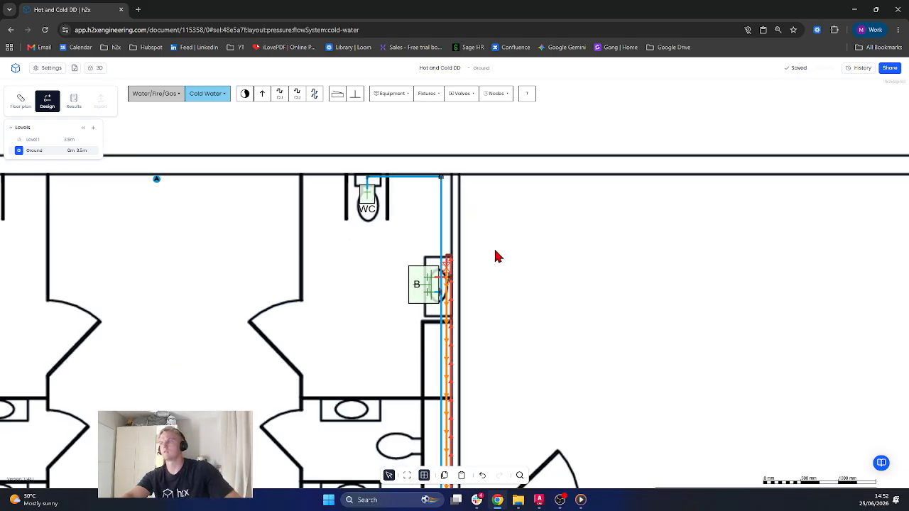
# Step: Place one WC fixture over the toilet in the first cubicle below the accessible toilet, rotated so its inlet faces the duct
pyautogui.moveTo(529, 303); pyautogui.dragTo(464, 222)
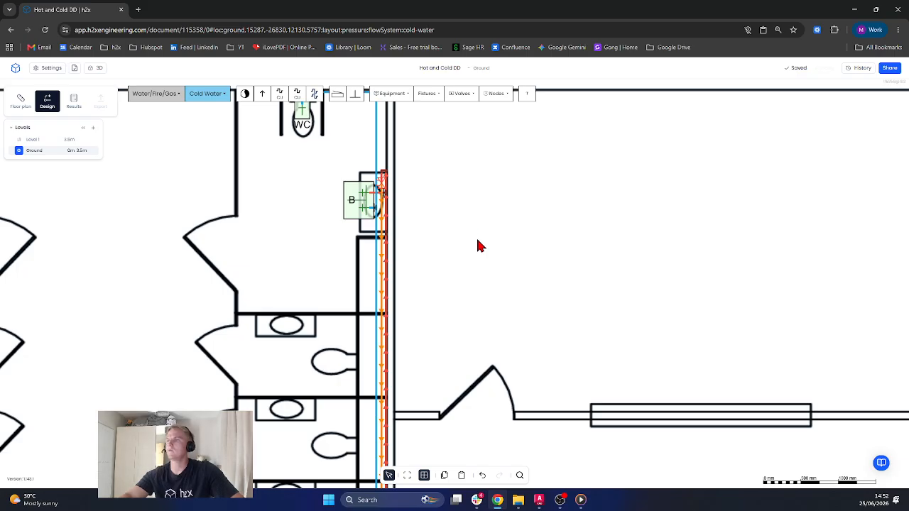
pyautogui.scroll(-1, 467, 305)
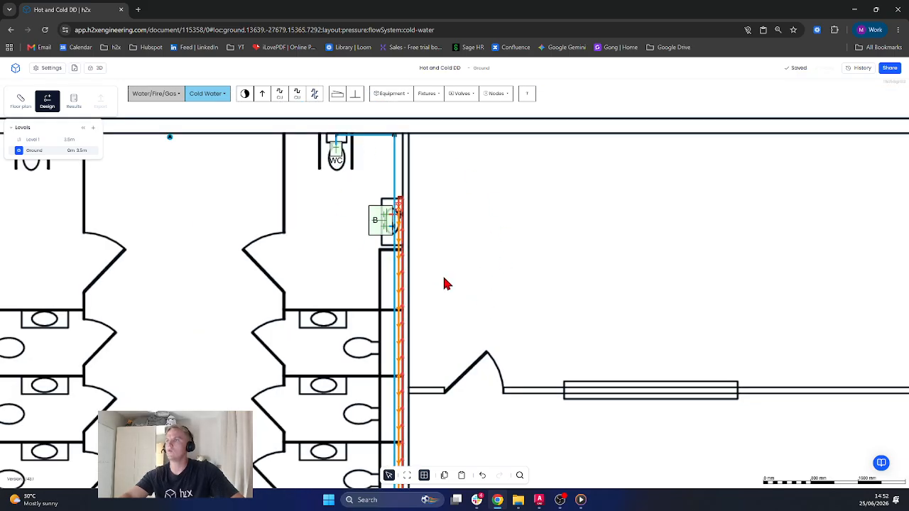
pyautogui.moveTo(454, 280); pyautogui.dragTo(493, 197)
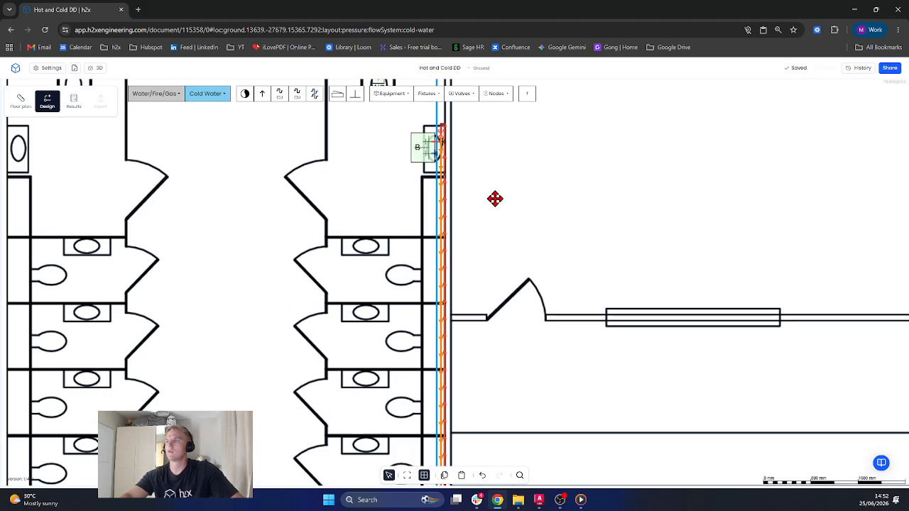
pyautogui.scroll(2, 398, 277)
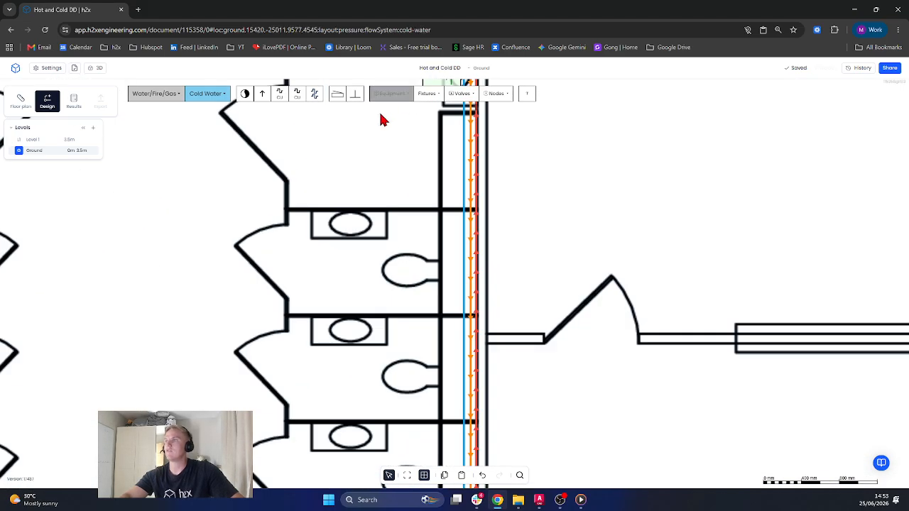
pyautogui.click(428, 93)
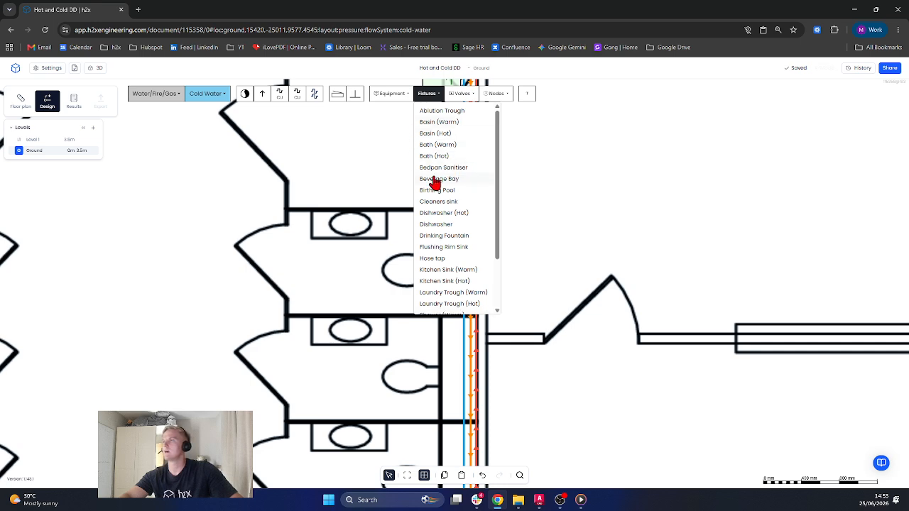
pyautogui.scroll(-1, 442, 270)
pyautogui.click(435, 306)
pyautogui.scroll(4, 433, 284)
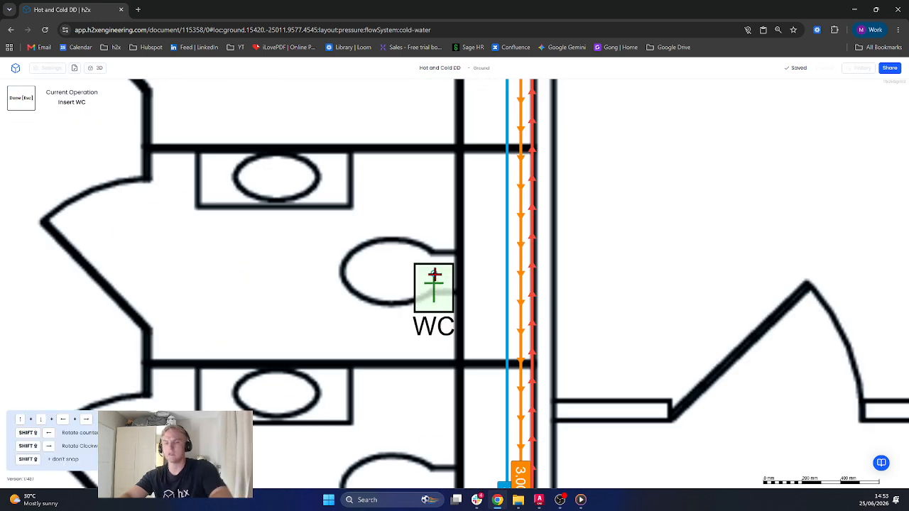
pyautogui.scroll(2, 443, 283)
pyautogui.scroll(-4, 341, 252)
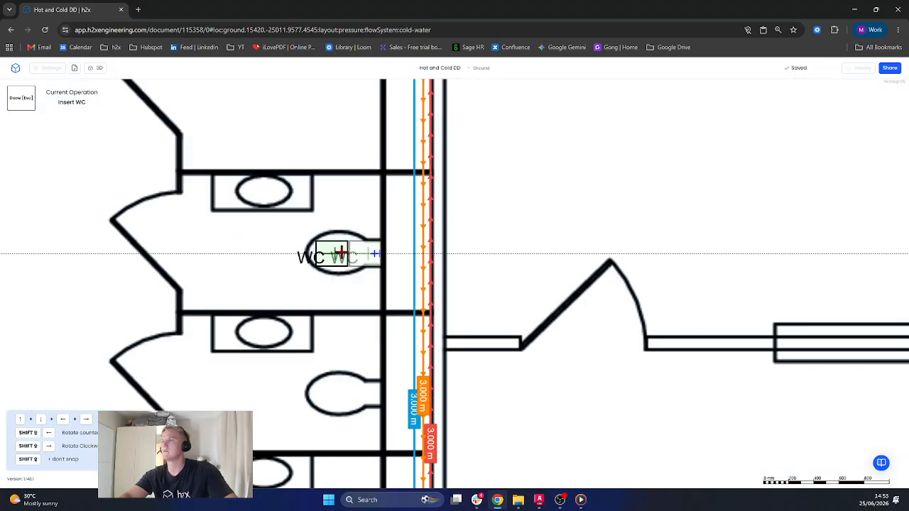
pyautogui.press('Escape')
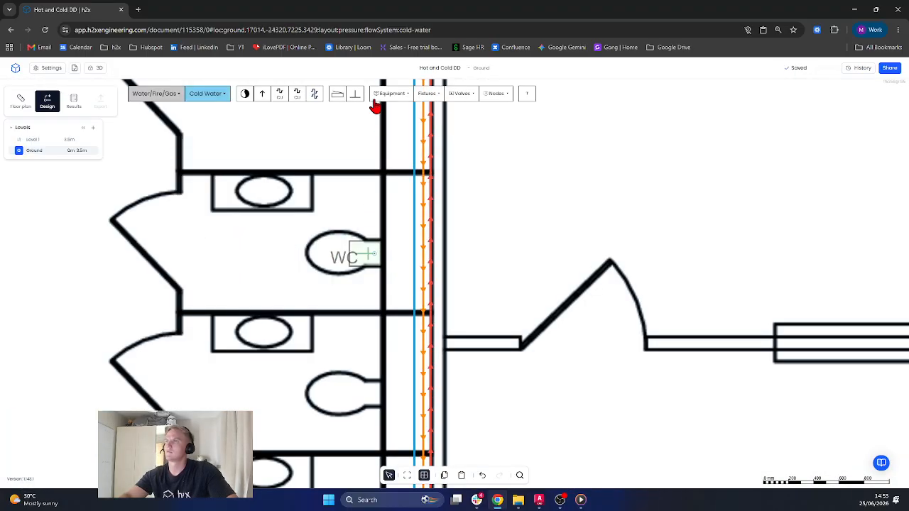
# Step: Place one Basin (Hot) fixture over the first cubicle's basin, with its connections facing the partition wall
pyautogui.click(430, 93)
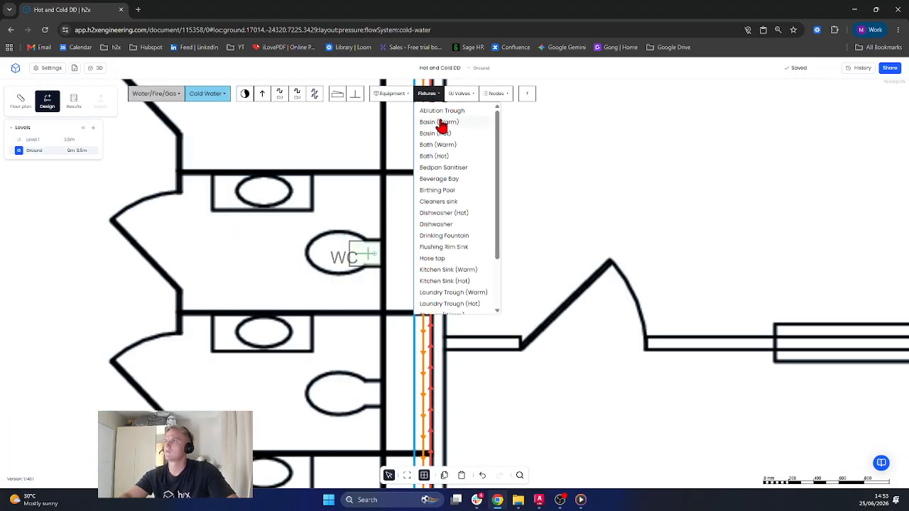
pyautogui.click(436, 133)
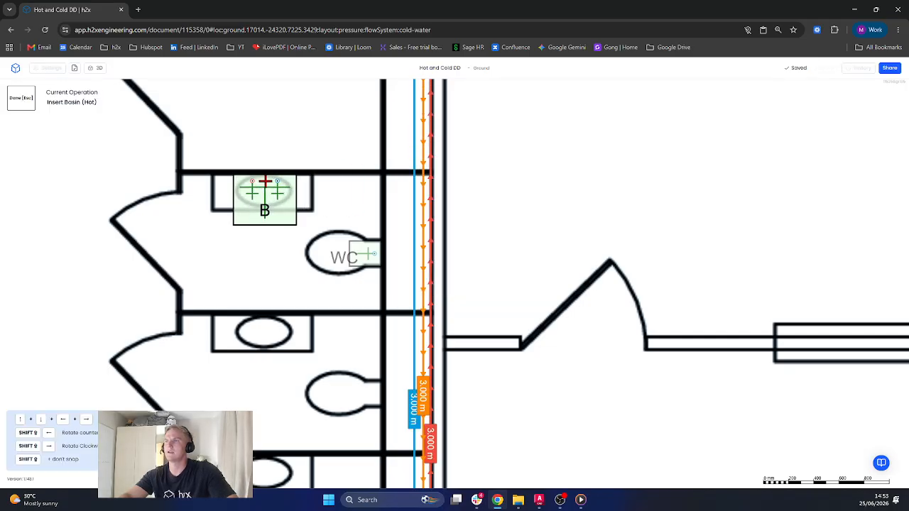
pyautogui.click(264, 181)
# Step: Connect the first cubicle's basin to the hot water flow pipe and the cold water pipe with Auto Connect
pyautogui.moveTo(265, 200); pyautogui.dragTo(424, 211)
pyautogui.click(414, 205)
pyautogui.click(818, 152)
pyautogui.click(645, 197)
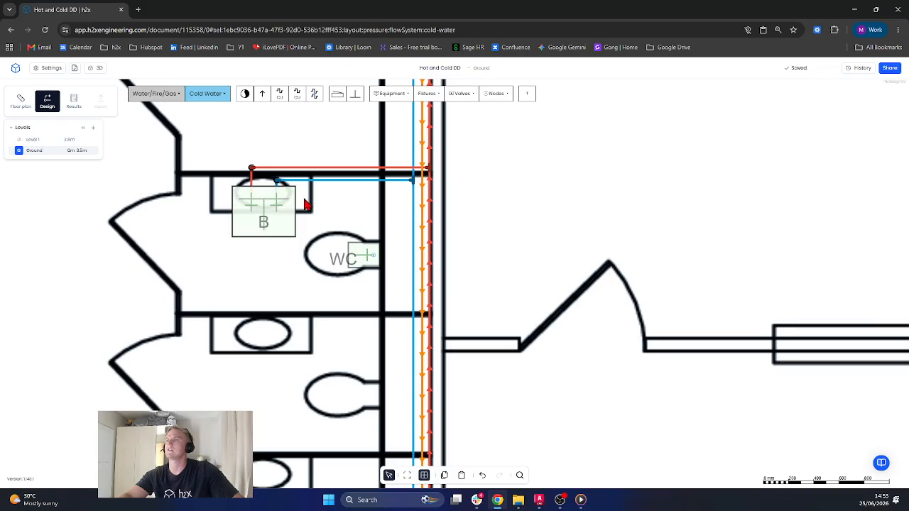
# Step: Set the height above floor of the cubicle basin's hot and cold branch pipes to 1 m
pyautogui.scroll(3, 401, 181)
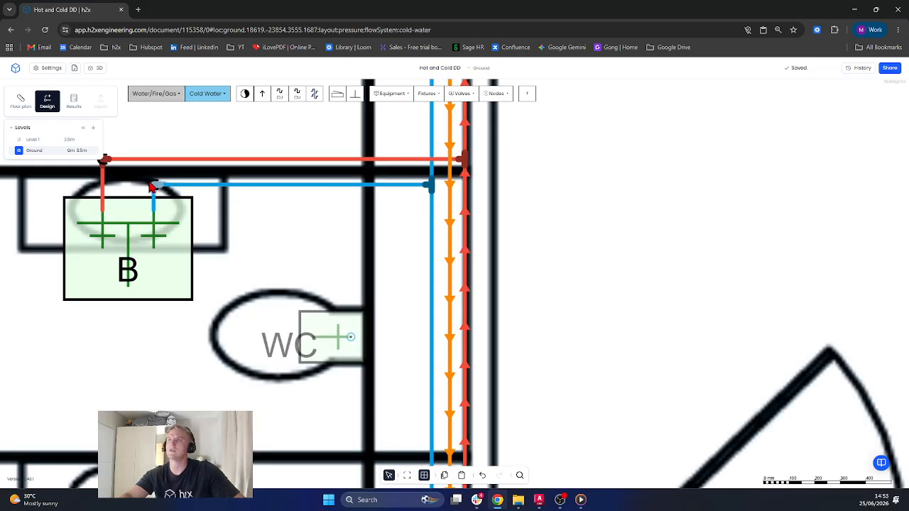
pyautogui.moveTo(258, 224); pyautogui.dragTo(292, 242)
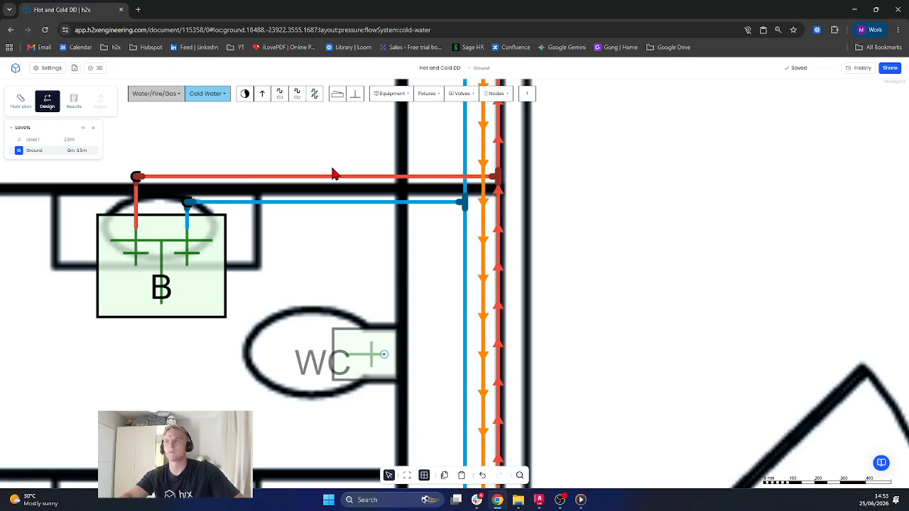
pyautogui.moveTo(360, 151); pyautogui.dragTo(316, 234)
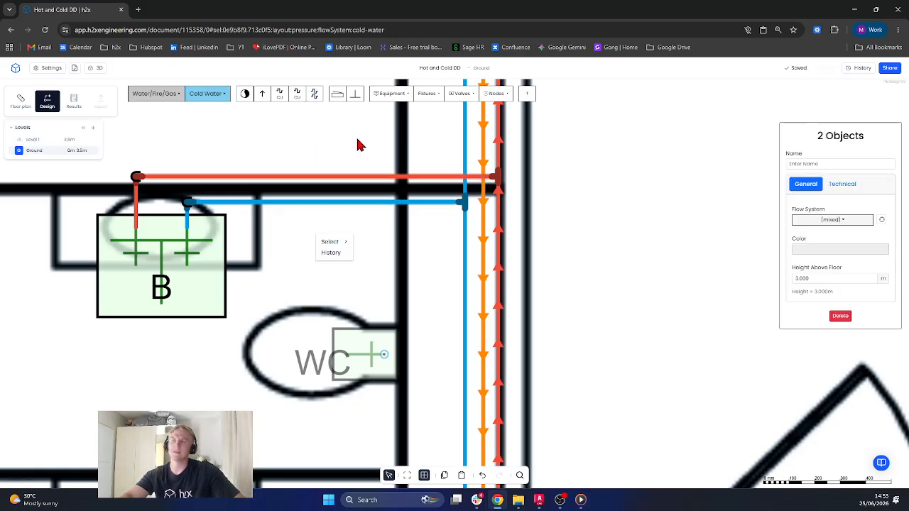
pyautogui.moveTo(366, 138); pyautogui.dragTo(316, 240)
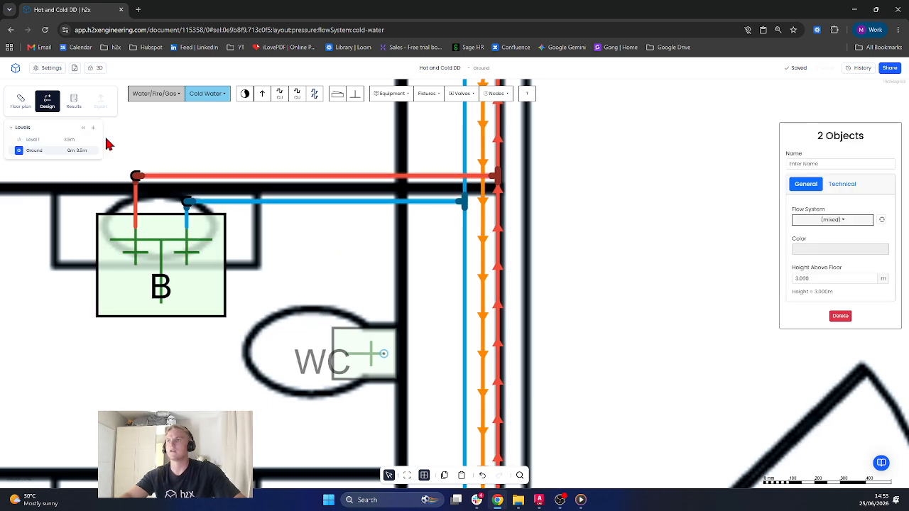
pyautogui.moveTo(247, 137); pyautogui.dragTo(419, 405)
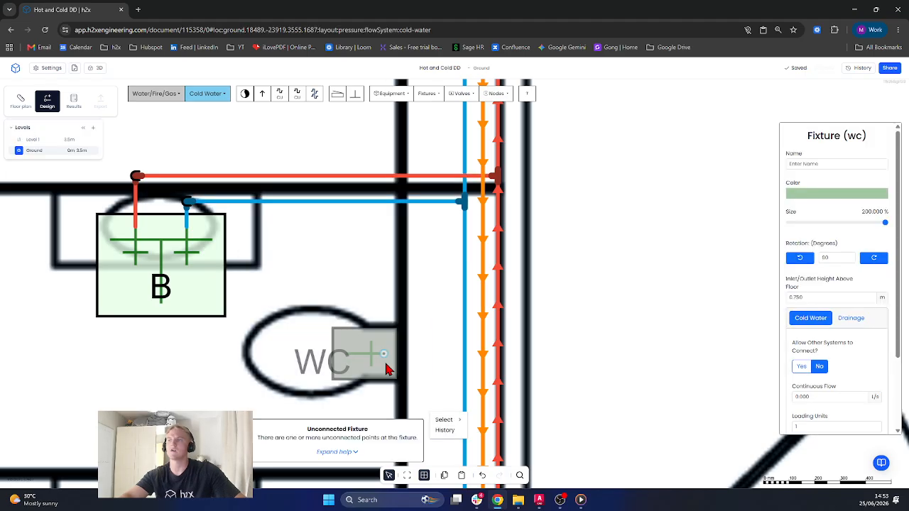
pyautogui.click(319, 249)
pyautogui.moveTo(340, 149); pyautogui.dragTo(313, 235)
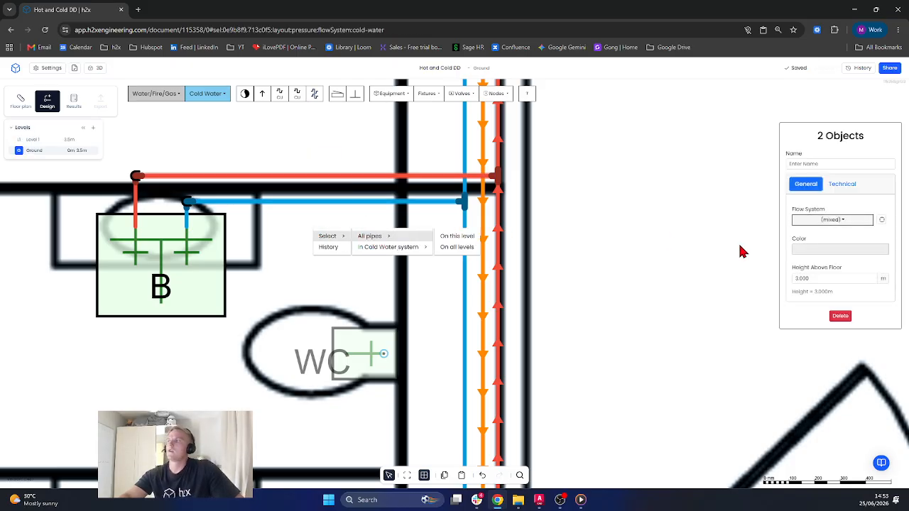
pyautogui.click(806, 279)
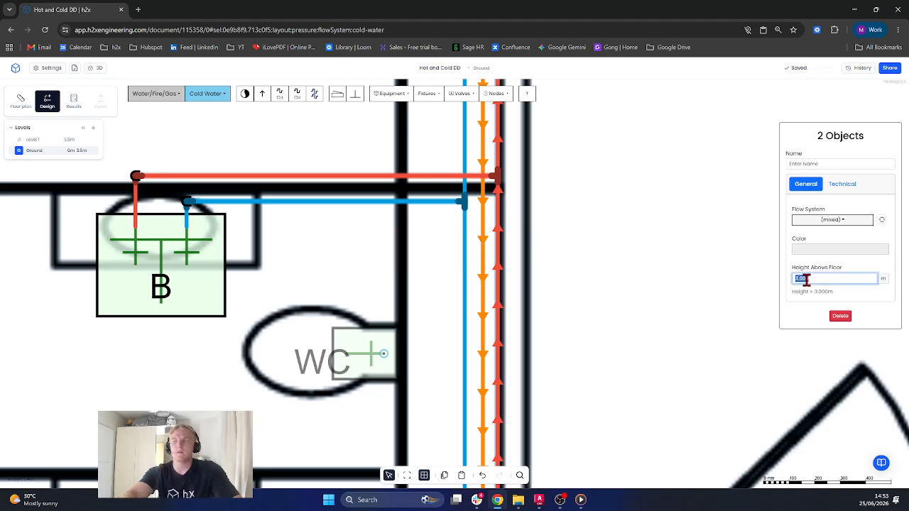
pyautogui.write('1')
pyautogui.press('Return')
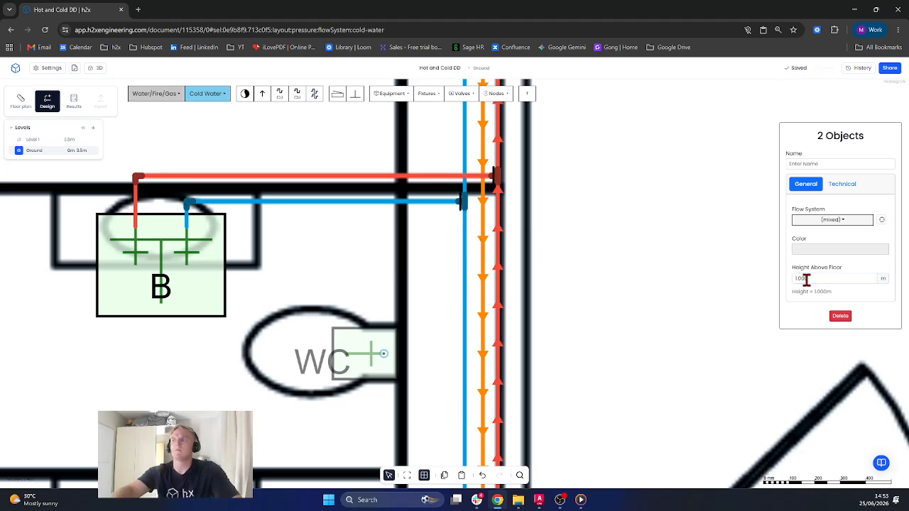
pyautogui.click(362, 311)
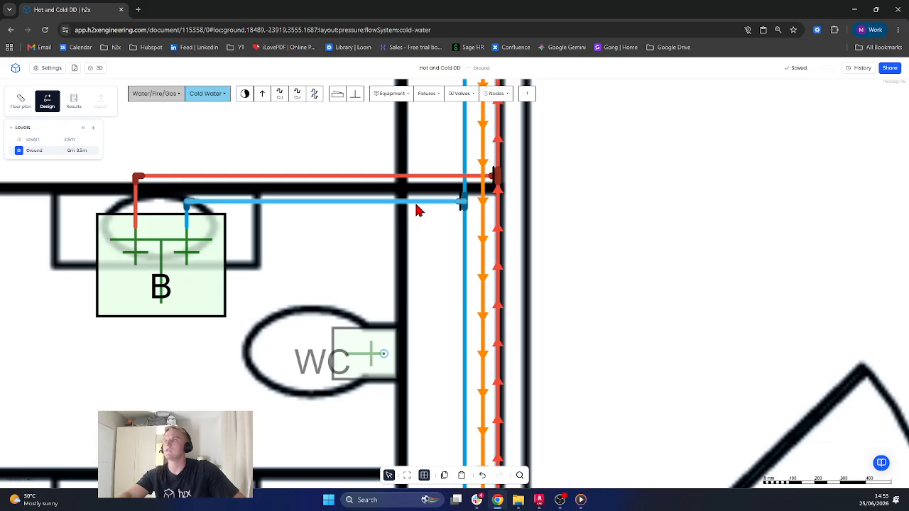
# Step: Connect the first cubicle's WC to the basin's cold branch pipe with Auto Connect, and shift the basin's branch pipes closer to the basin
pyautogui.moveTo(417, 206); pyautogui.dragTo(417, 205)
pyautogui.moveTo(434, 373); pyautogui.dragTo(392, 362)
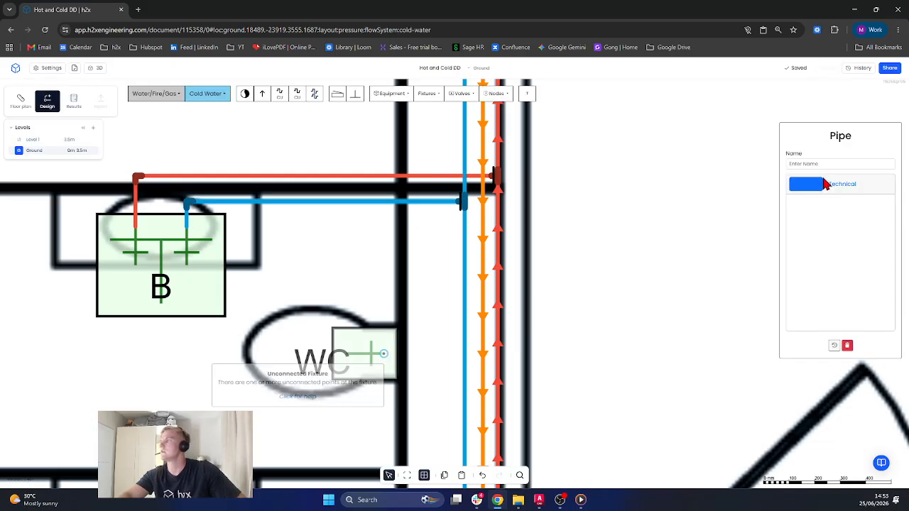
pyautogui.click(818, 157)
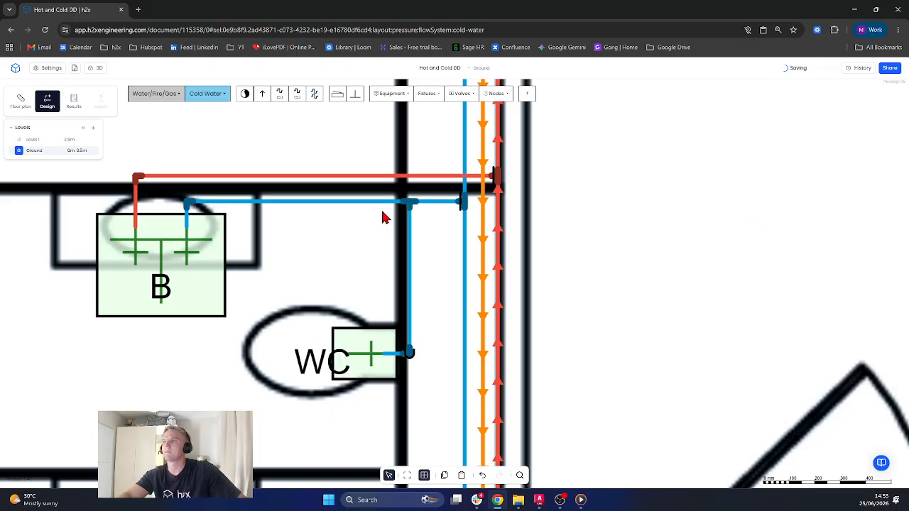
pyautogui.moveTo(342, 202); pyautogui.dragTo(384, 165)
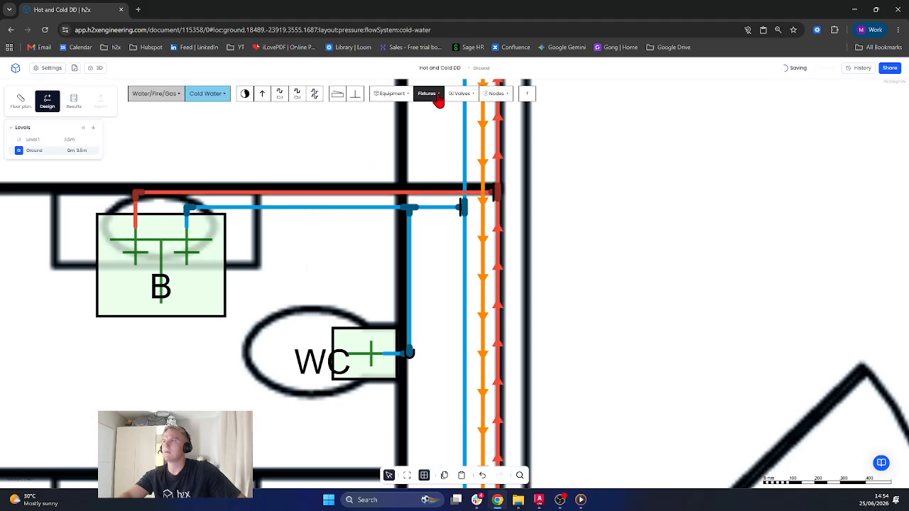
# Step: Place ball valves on the basin's hot and cold branches and the WC branch, and move the WC branch into the duct
pyautogui.click(458, 99)
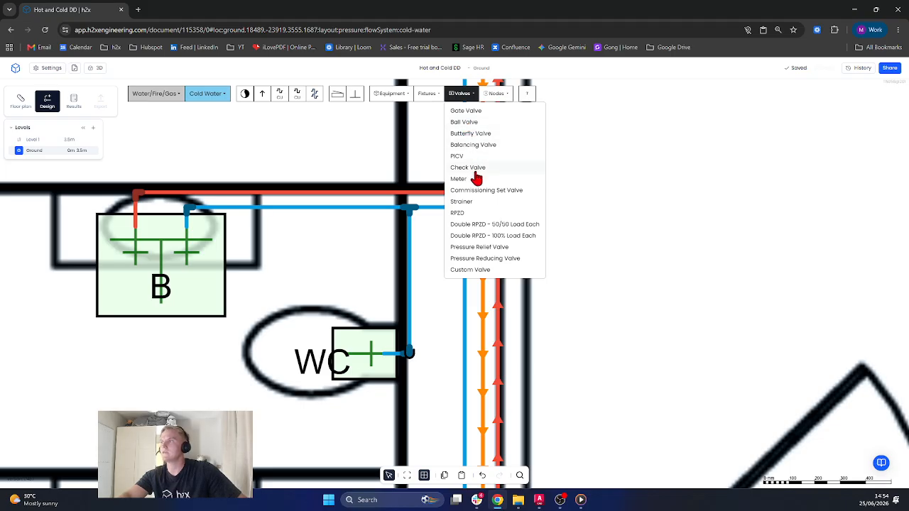
pyautogui.click(464, 121)
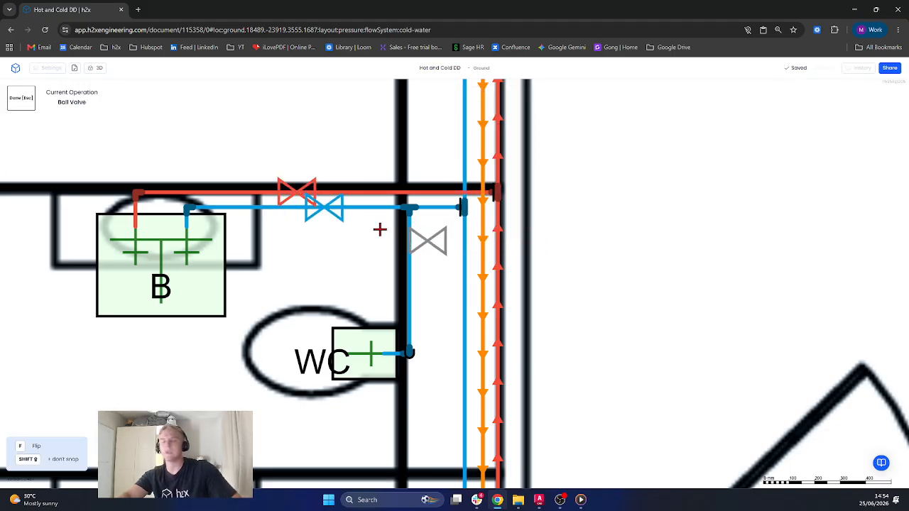
pyautogui.press('Escape')
pyautogui.press('space')
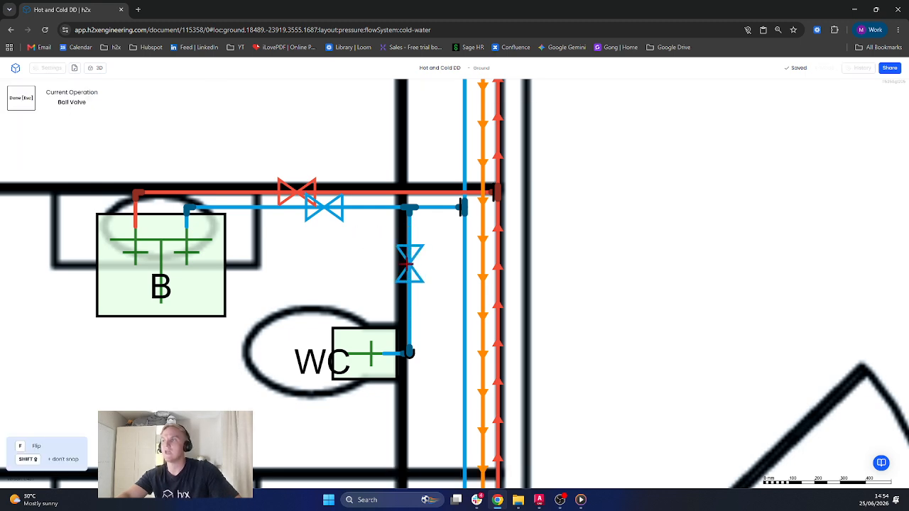
pyautogui.click(407, 307)
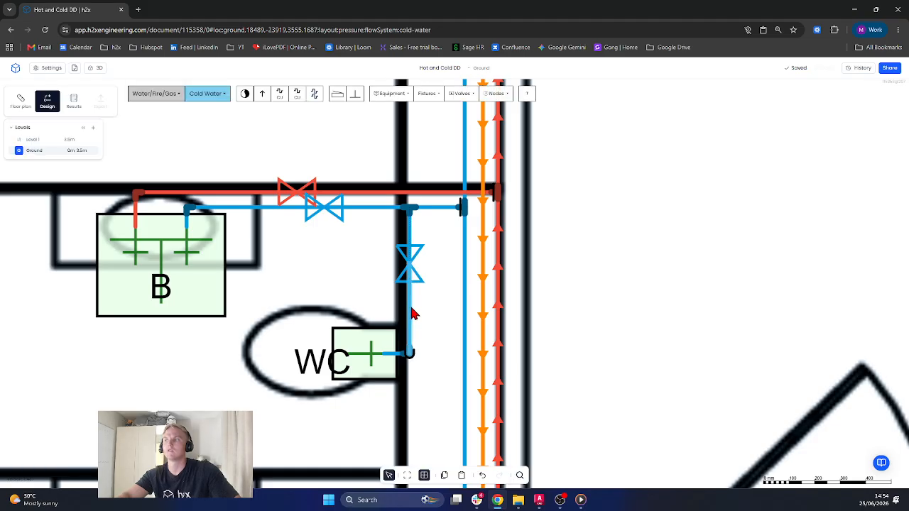
pyautogui.moveTo(411, 310); pyautogui.dragTo(639, 304)
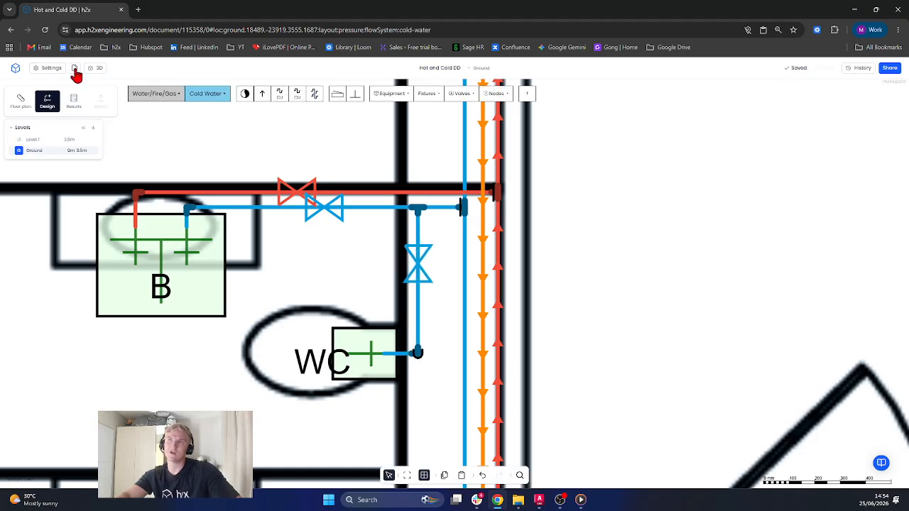
# Step: Review the project's Hot Keys settings and return to the drawing
pyautogui.click(56, 69)
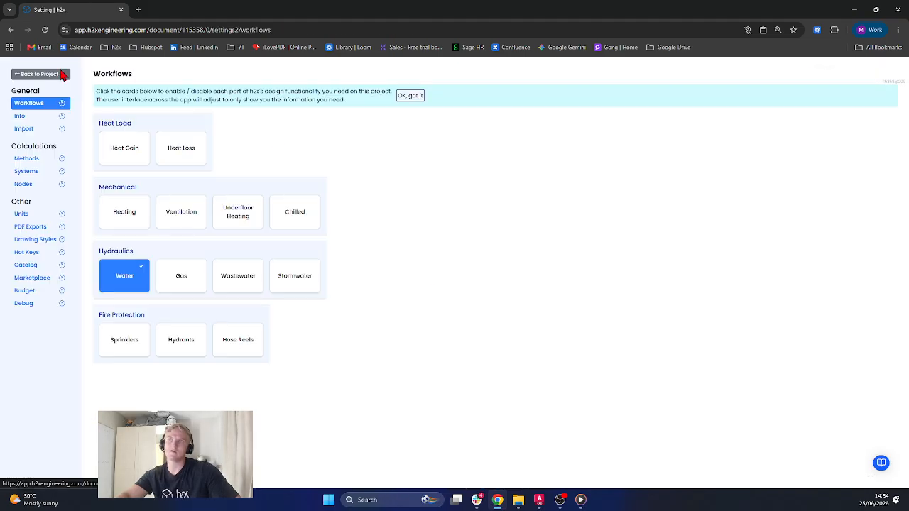
pyautogui.click(40, 253)
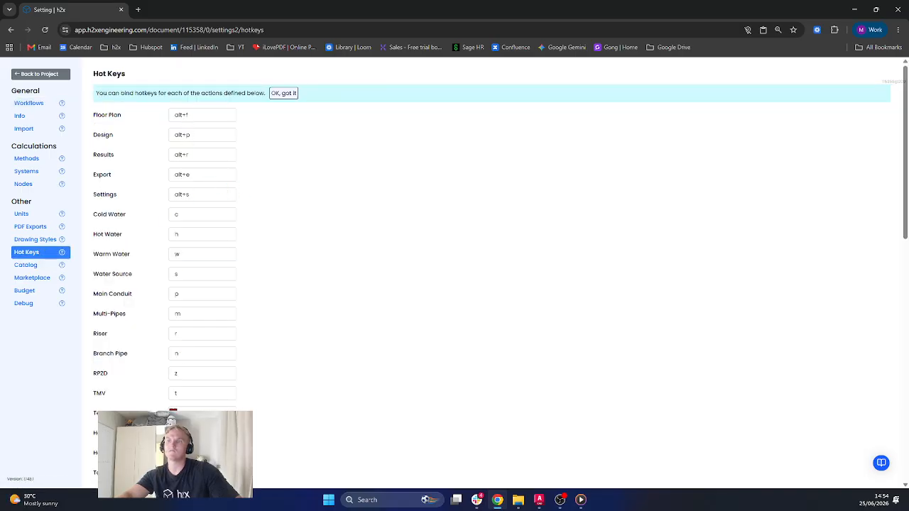
pyautogui.click(49, 78)
# Step: Copy the first cubicle's basin and WC together with their branch pipes and ball valves
pyautogui.scroll(-5, 480, 281)
pyautogui.moveTo(584, 311); pyautogui.dragTo(562, 241)
pyautogui.scroll(3, 442, 200)
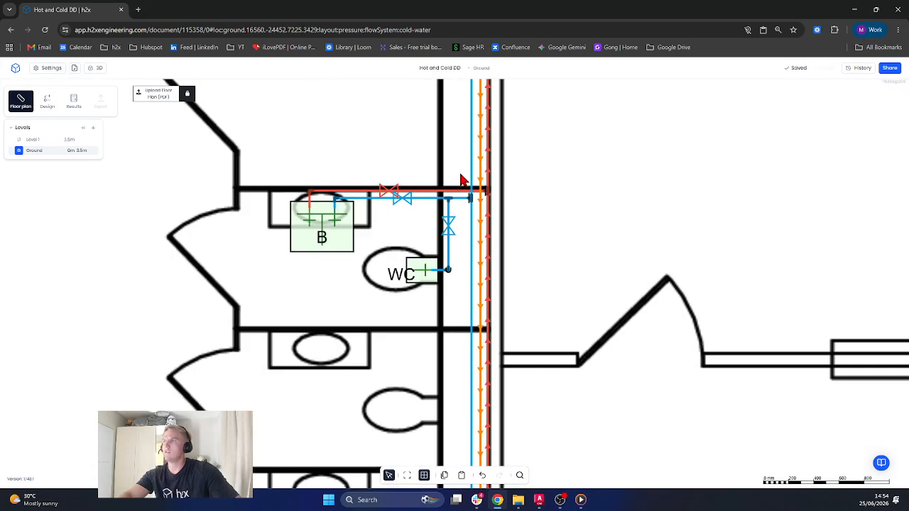
pyautogui.moveTo(462, 173); pyautogui.dragTo(255, 313)
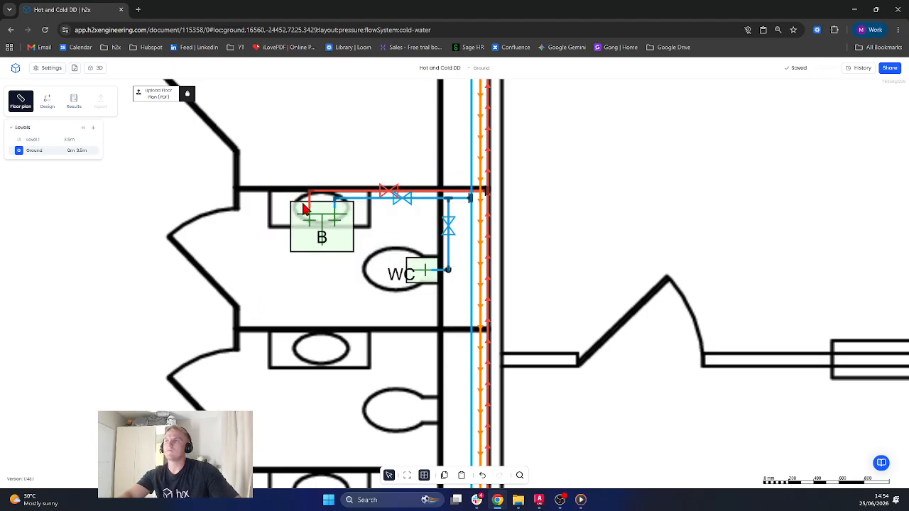
pyautogui.rightClick(309, 339)
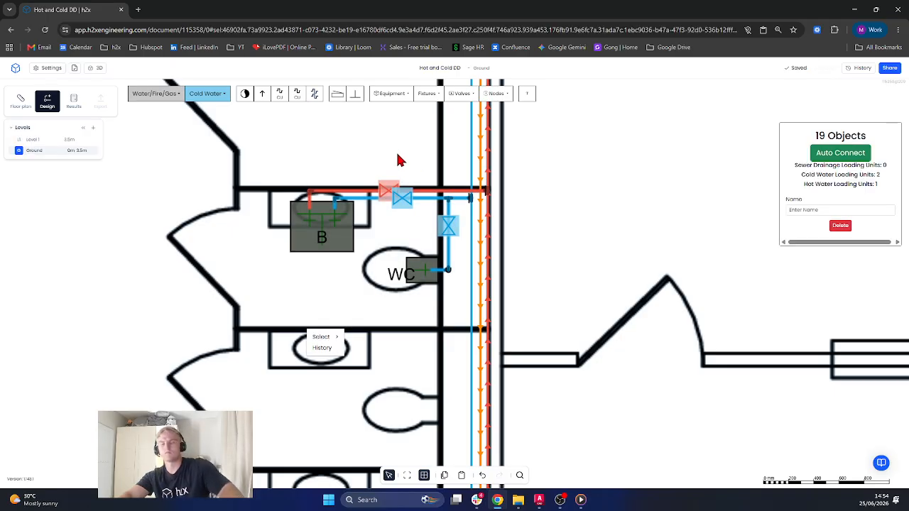
pyautogui.scroll(-3, 398, 154)
pyautogui.hotkey('ctrl', 'v')
pyautogui.moveTo(428, 279); pyautogui.dragTo(526, 252)
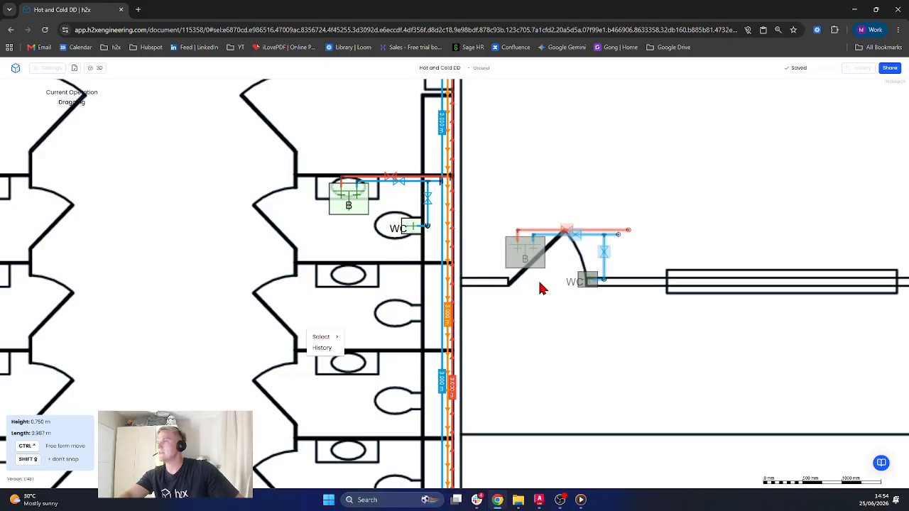
pyautogui.moveTo(539, 288); pyautogui.dragTo(540, 287)
pyautogui.hotkey('ctrl', 'z')
pyautogui.hotkey('ctrl', 'z')
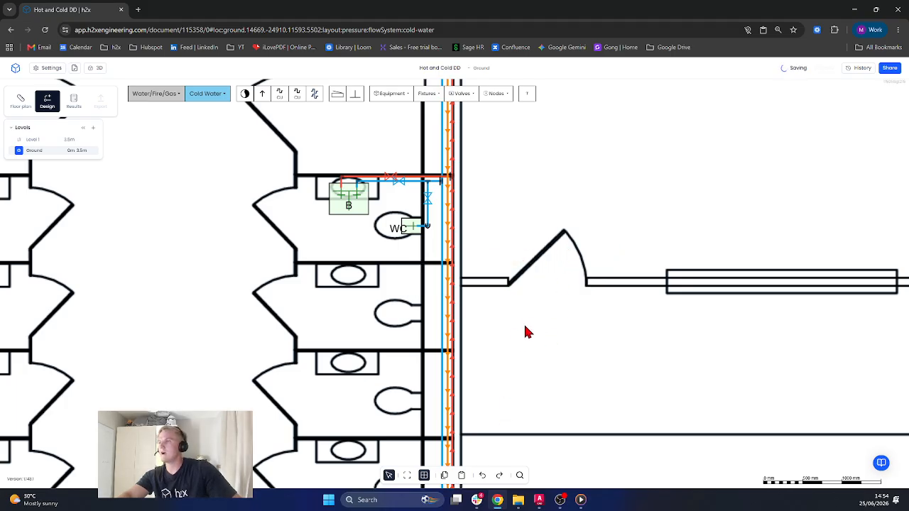
# Step: Paste the copied cubicle set and place it over the second cubicle's basin and toilet, with its branches meeting the duct pipes
pyautogui.click(463, 478)
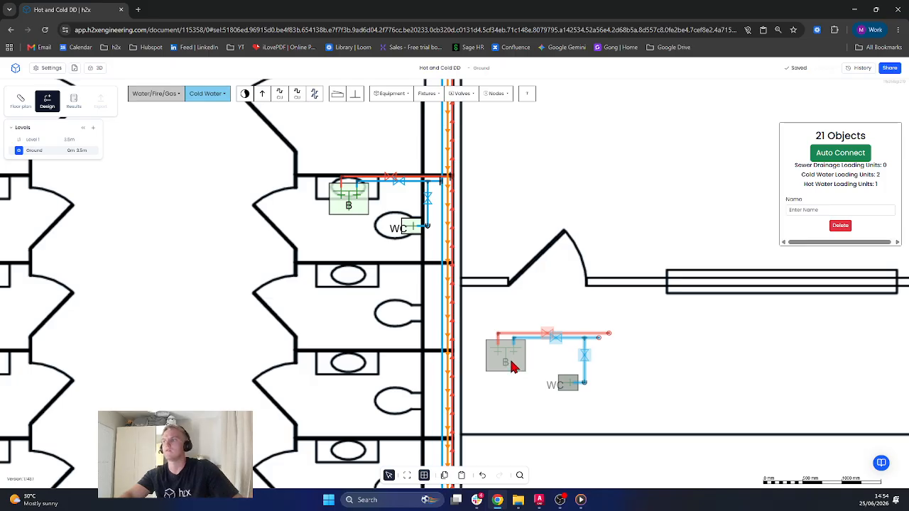
pyautogui.moveTo(512, 365); pyautogui.dragTo(357, 276)
pyautogui.scroll(3, 349, 300)
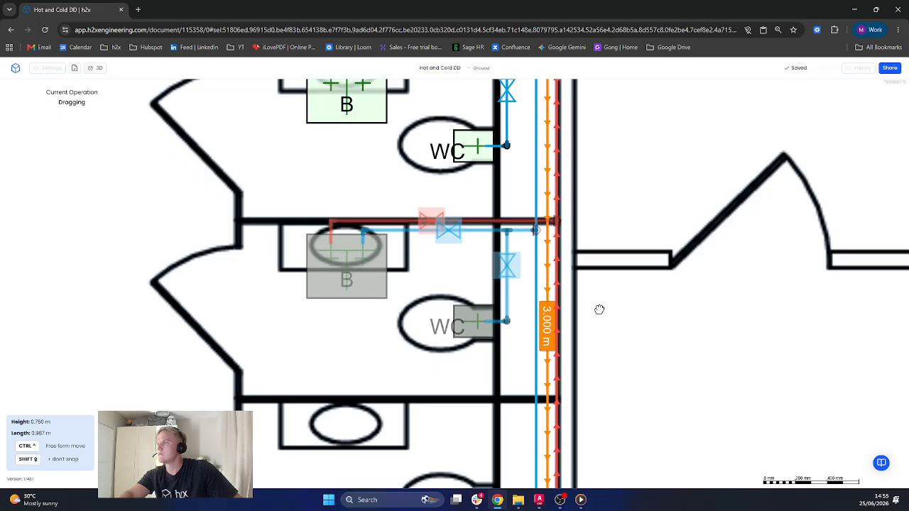
pyautogui.moveTo(600, 309); pyautogui.dragTo(595, 310)
pyautogui.scroll(-5, 594, 311)
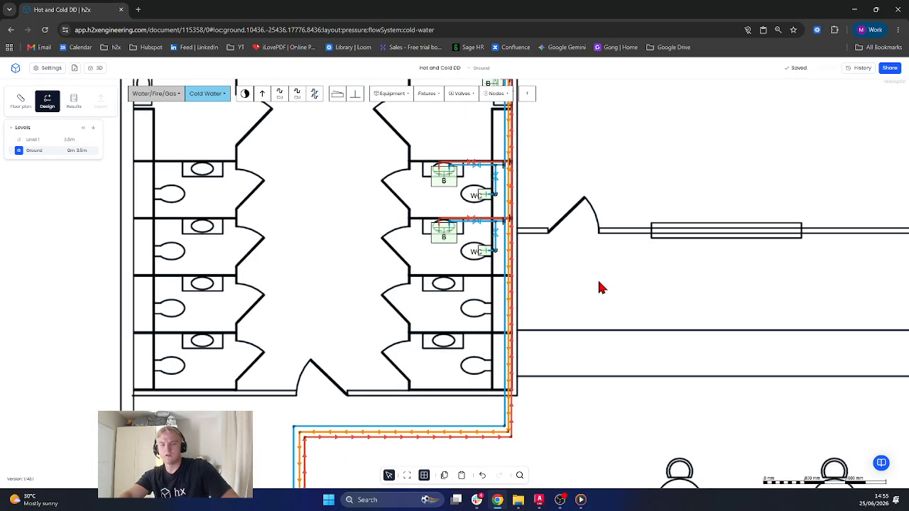
# Step: Paste another copy of the cubicle set over the third cubicle's basin and toilet, with its branches meeting the duct pipes
pyautogui.hotkey('ctrl', 'v')
pyautogui.moveTo(600, 329); pyautogui.dragTo(456, 310)
pyautogui.scroll(2, 439, 274)
pyautogui.scroll(2, 438, 278)
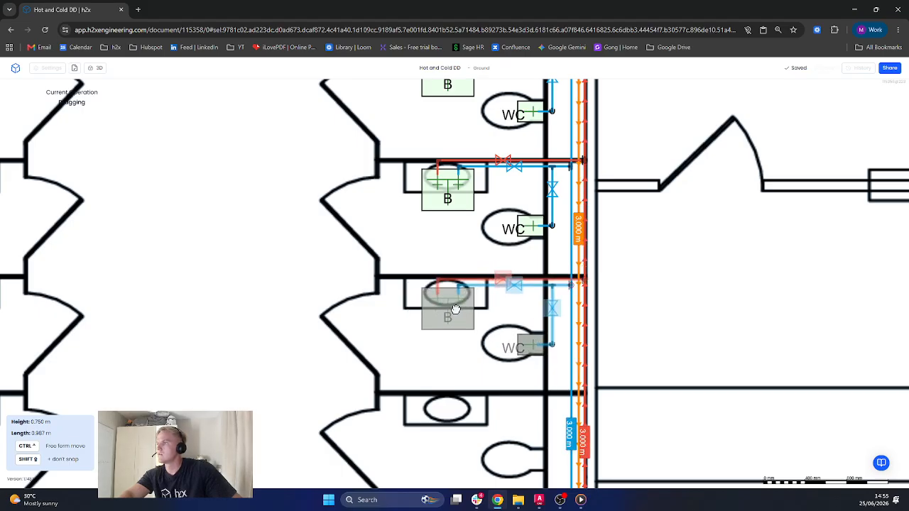
pyautogui.click(613, 342)
# Step: Paste another copy of the cubicle set over the fourth cubicle's basin and toilet, with its branches meeting the duct pipes
pyautogui.scroll(-3, 613, 333)
pyautogui.moveTo(676, 365); pyautogui.dragTo(623, 286)
pyautogui.hotkey('ctrl', 'v')
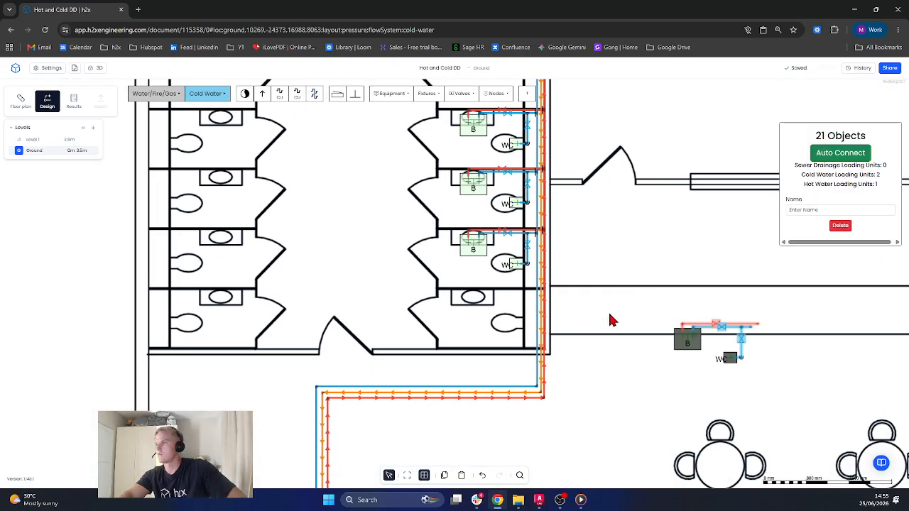
pyautogui.moveTo(687, 339); pyautogui.dragTo(483, 309)
pyautogui.scroll(3, 450, 294)
pyautogui.scroll(3, 460, 301)
pyautogui.moveTo(661, 324); pyautogui.dragTo(586, 319)
# Step: Delete the stray cold water point at the upper wall between the two rows of toilets
pyautogui.scroll(-5, 711, 331)
pyautogui.scroll(2, 637, 330)
pyautogui.scroll(-4, 586, 318)
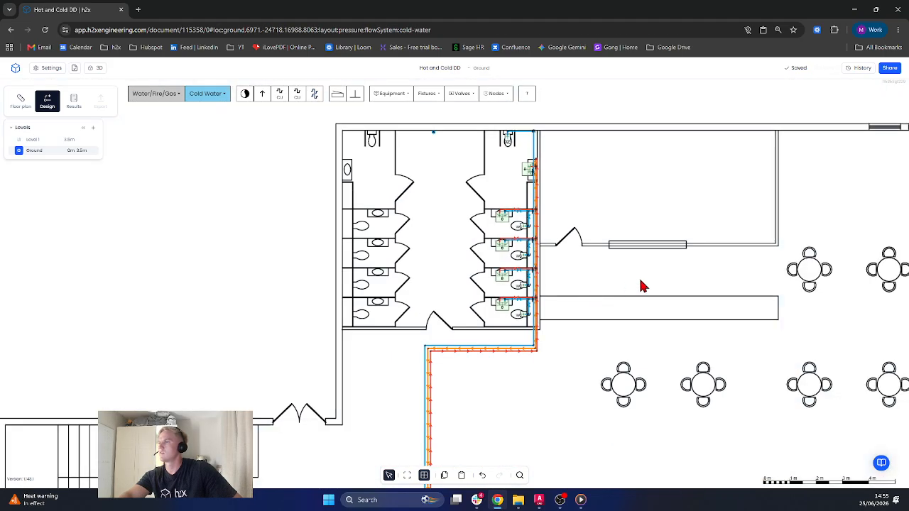
pyautogui.moveTo(641, 284); pyautogui.dragTo(594, 306)
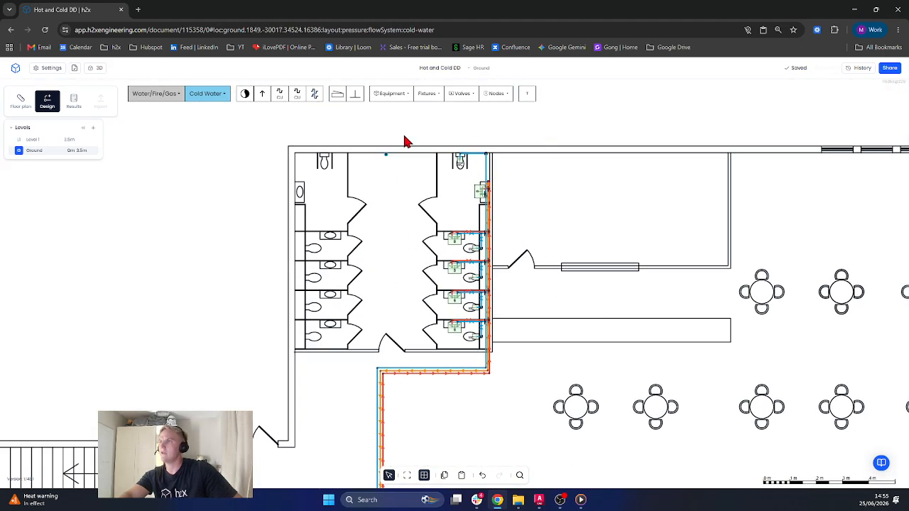
pyautogui.moveTo(405, 137); pyautogui.dragTo(375, 170)
pyautogui.press('Delete')
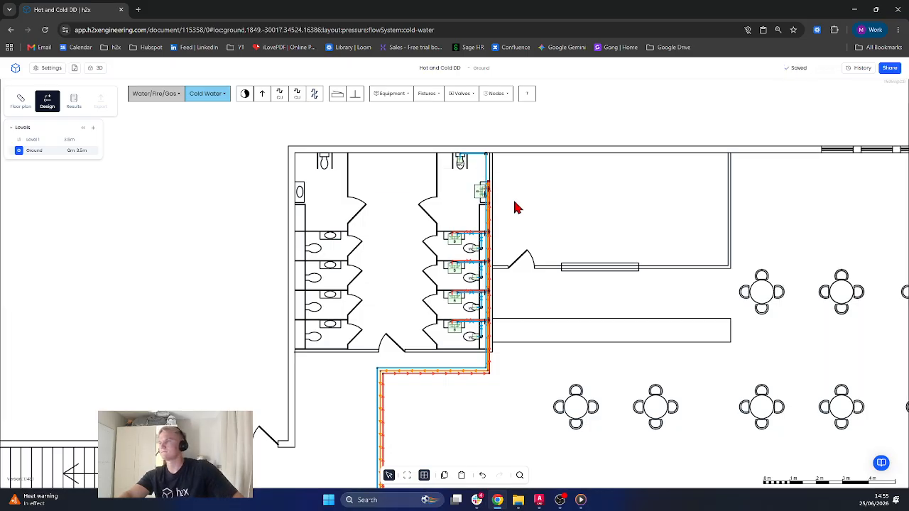
pyautogui.moveTo(570, 251); pyautogui.dragTo(565, 211)
pyautogui.scroll(-4, 566, 211)
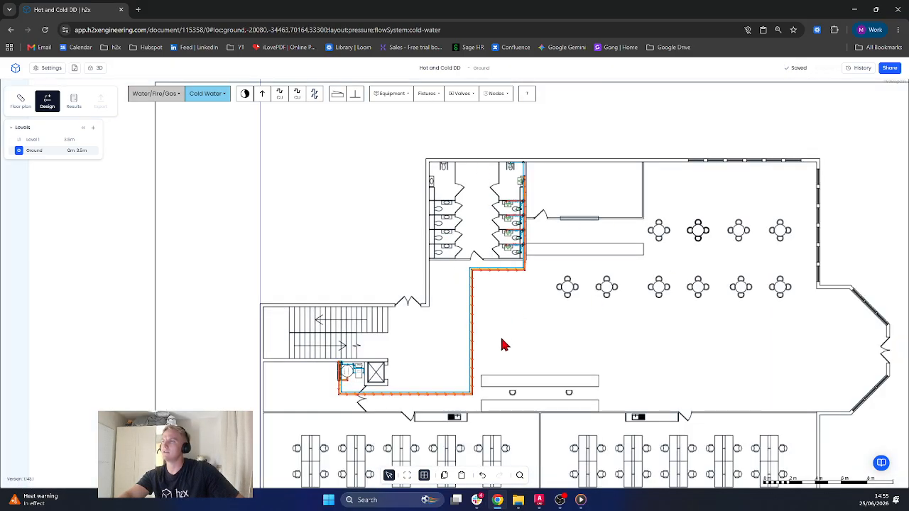
pyautogui.scroll(1, 340, 128)
pyautogui.click(317, 97)
pyautogui.scroll(4, 493, 307)
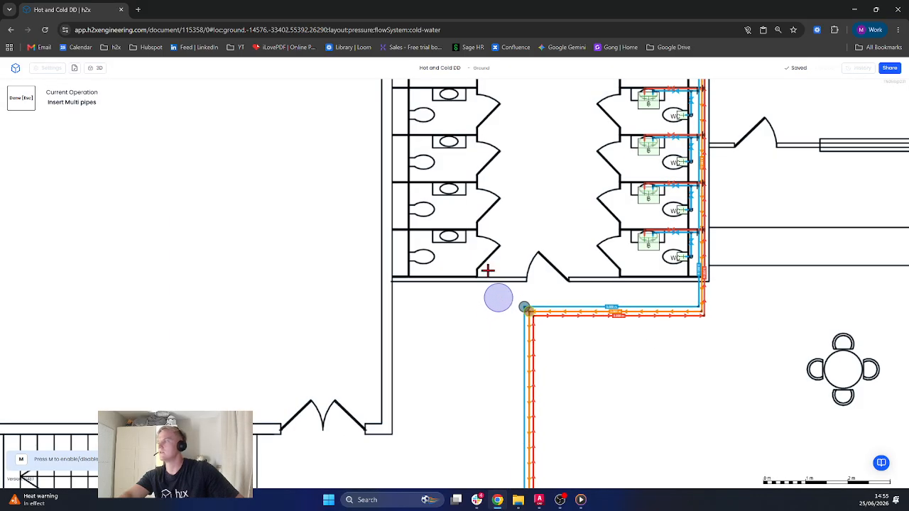
pyautogui.scroll(-4, 430, 285)
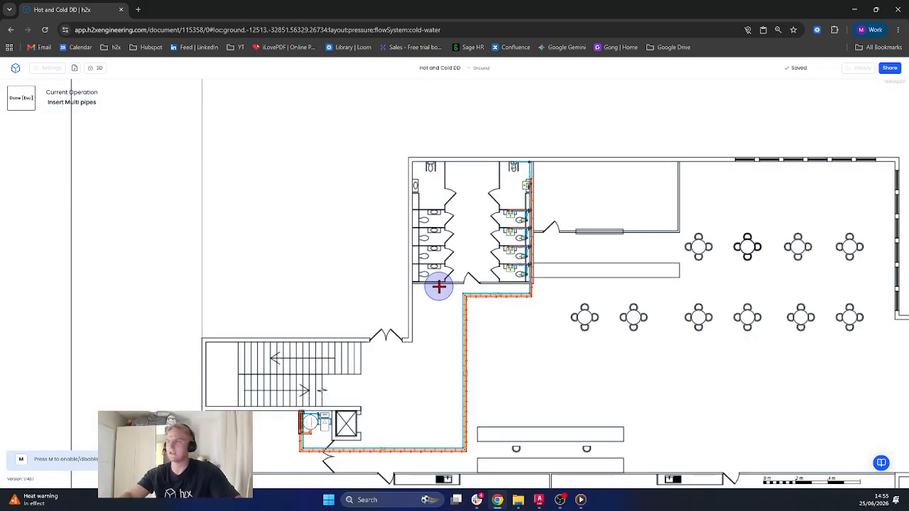
pyautogui.press('Escape')
# Step: Select and copy the ground floor toilet fixtures, their branches and the full distribution pipe run back to the risers
pyautogui.moveTo(366, 293); pyautogui.dragTo(367, 276)
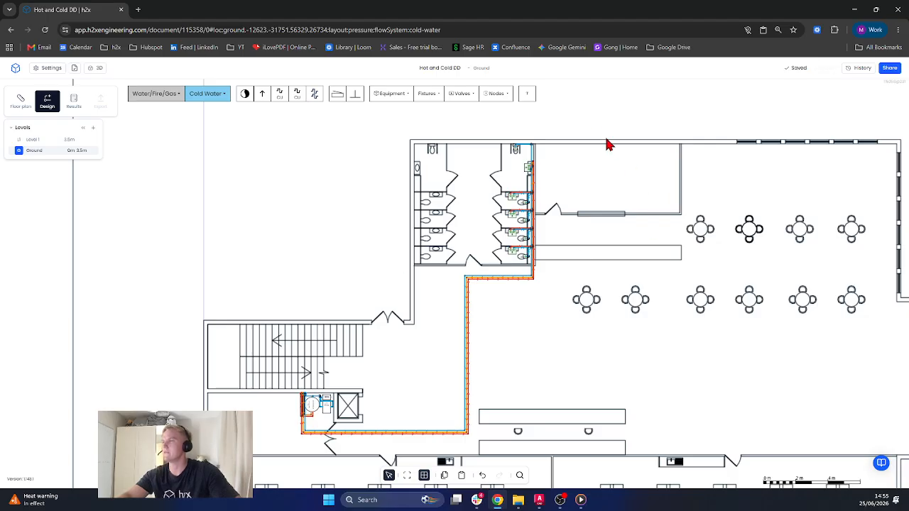
pyautogui.moveTo(590, 123); pyautogui.dragTo(418, 446)
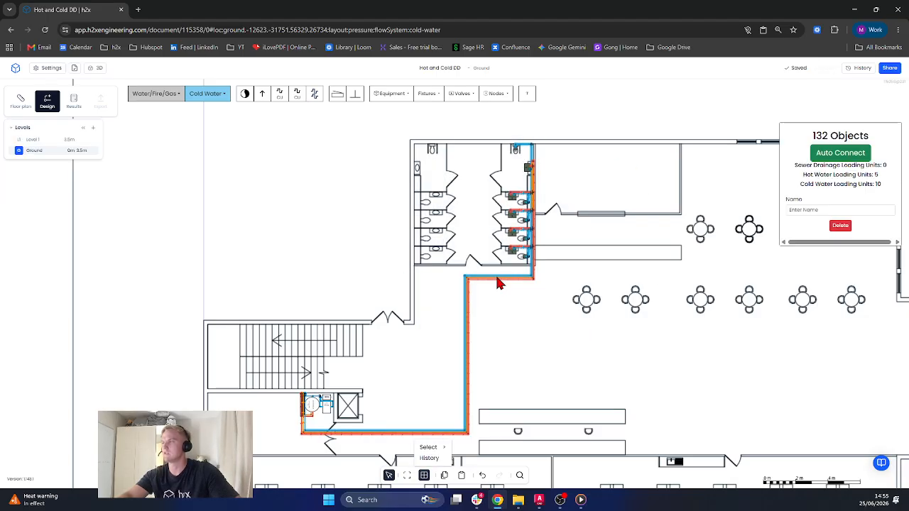
pyautogui.scroll(-3, 418, 387)
pyautogui.scroll(9, 331, 401)
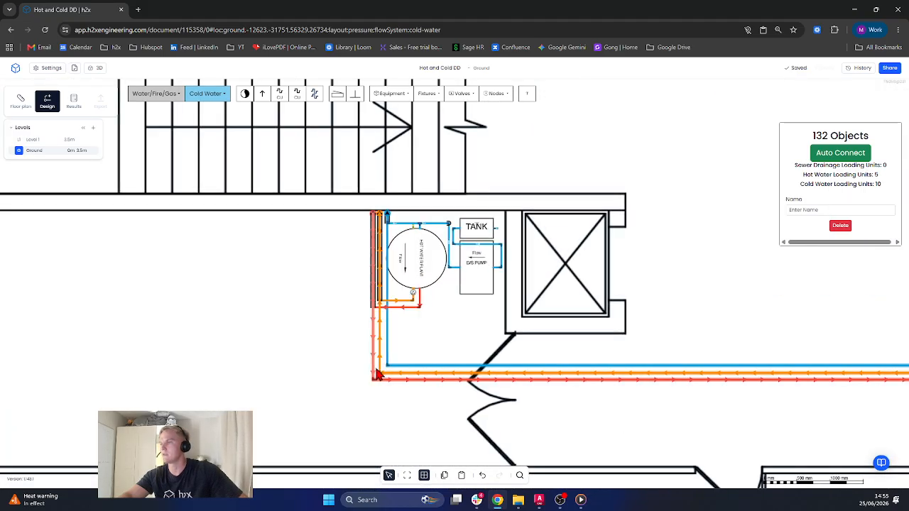
pyautogui.keyDown('shift'); pyautogui.moveTo(417, 337); pyautogui.dragTo(359, 342); pyautogui.keyUp('shift')
pyautogui.scroll(-3, 246, 308)
pyautogui.scroll(-2, 361, 446)
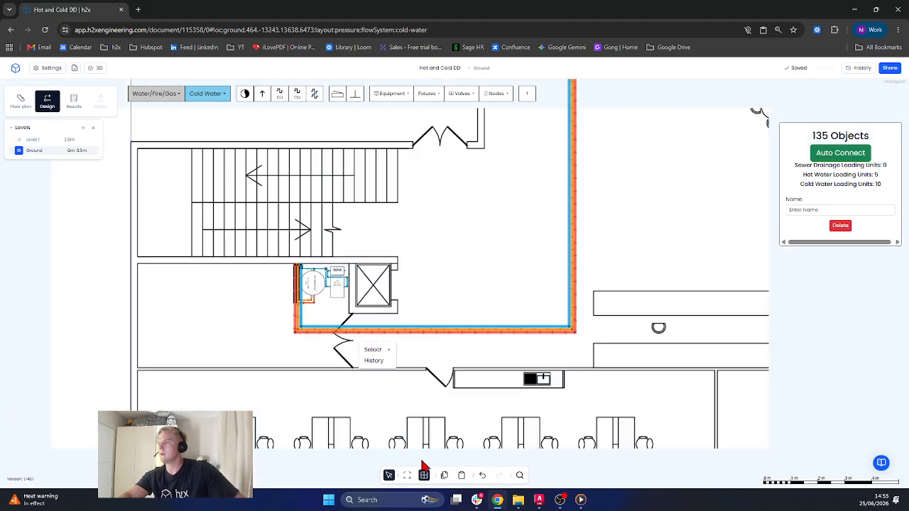
# Step: Switch to Level 1 and paste the copied toilet fixtures and distribution pipework there
pyautogui.click(62, 139)
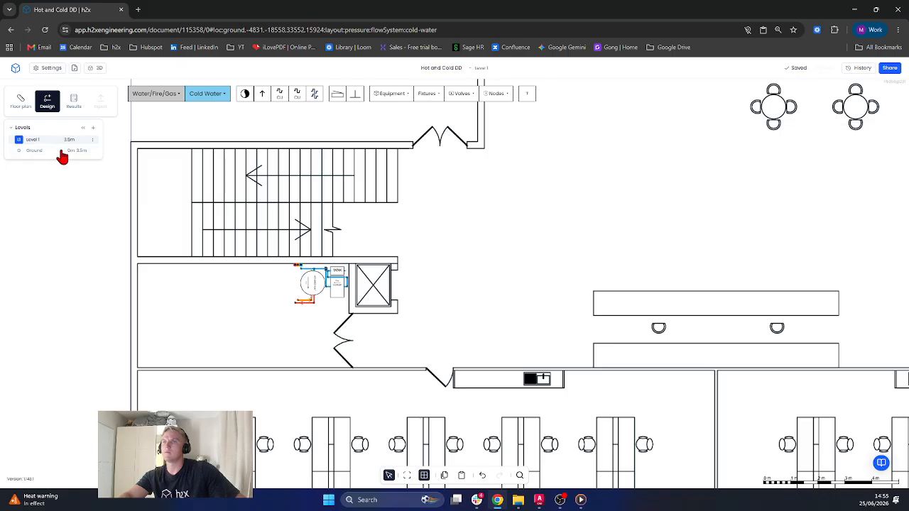
pyautogui.click(463, 478)
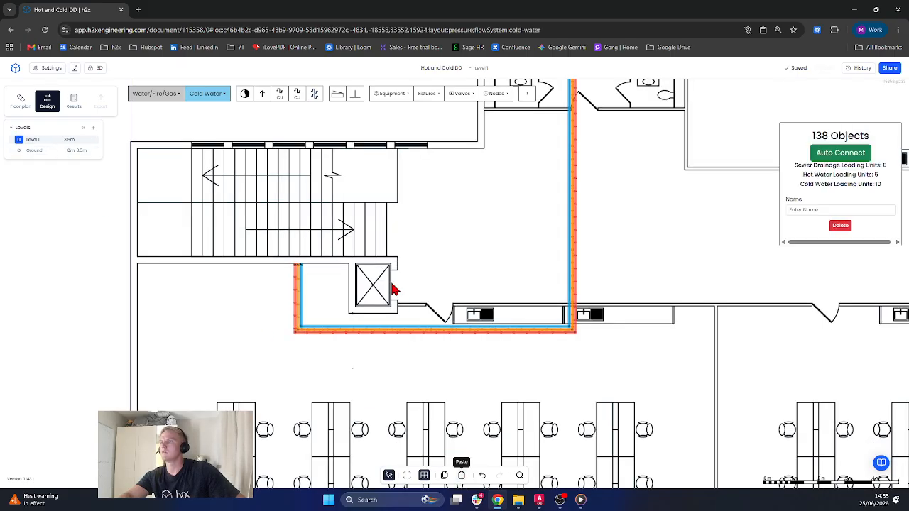
pyautogui.moveTo(473, 187); pyautogui.dragTo(304, 383)
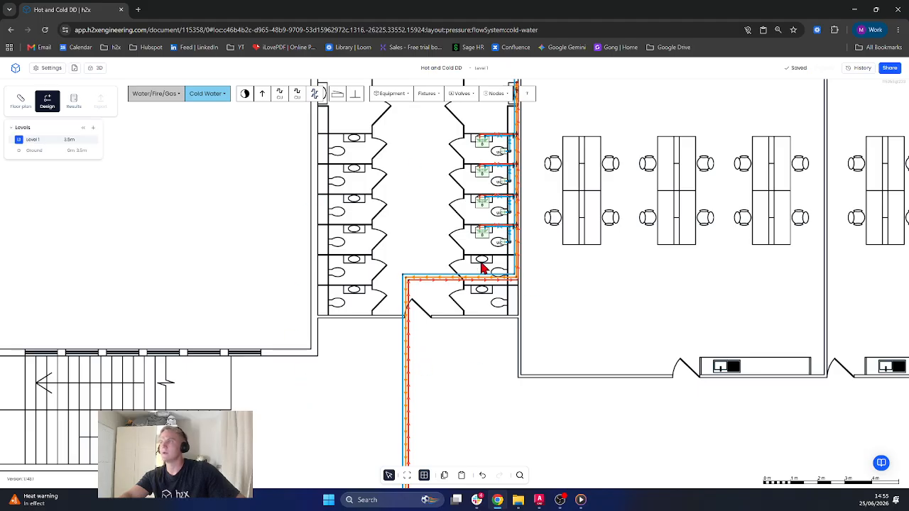
# Step: Move the three horizontal distribution pipes crossing the Level 1 cubicles down to just outside the toilet block's lower wall
pyautogui.click(459, 294)
pyautogui.scroll(3, 488, 284)
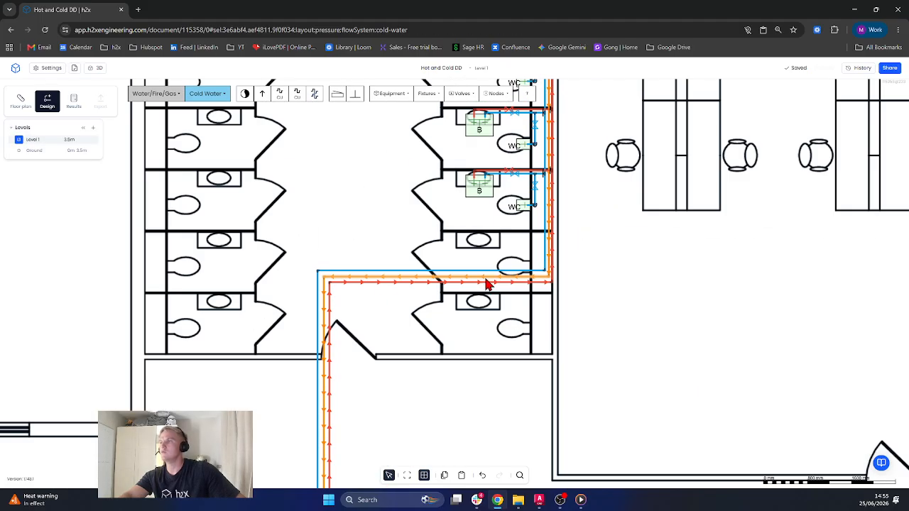
pyautogui.moveTo(469, 262); pyautogui.dragTo(436, 314, button='right')
pyautogui.moveTo(445, 275); pyautogui.dragTo(444, 366)
pyautogui.moveTo(668, 385); pyautogui.dragTo(657, 302)
pyautogui.click(409, 292)
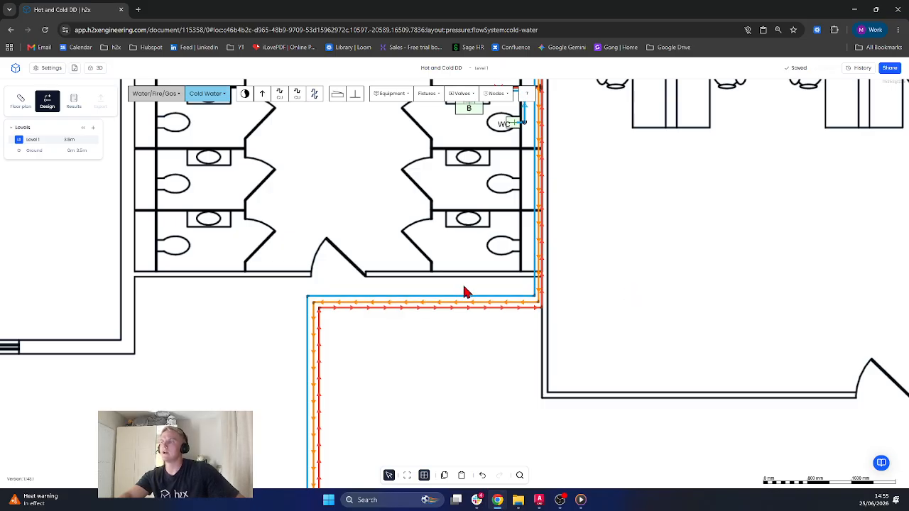
# Step: Undo the last pipe move below the Level 1 toilet block and check the pasted fixtures and pipework across the floor
pyautogui.moveTo(465, 304); pyautogui.dragTo(454, 236)
pyautogui.hotkey('ctrl', 'z')
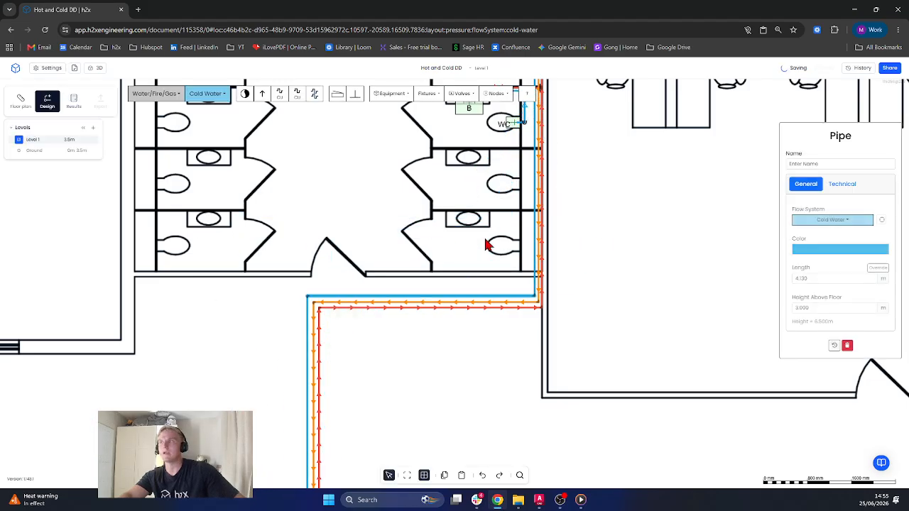
pyautogui.click(616, 188)
pyautogui.moveTo(616, 189); pyautogui.dragTo(592, 307)
pyautogui.scroll(5, 529, 256)
pyautogui.moveTo(377, 236)
pyautogui.mouseDown()
pyautogui.moveTo(328, 304)
pyautogui.moveTo(353, 235)
pyautogui.moveTo(382, 203)
pyautogui.moveTo(360, 206)
pyautogui.moveTo(393, 228)
pyautogui.moveTo(381, 236)
pyautogui.moveTo(378, 227)
pyautogui.moveTo(414, 229)
pyautogui.moveTo(389, 225)
pyautogui.mouseUp()
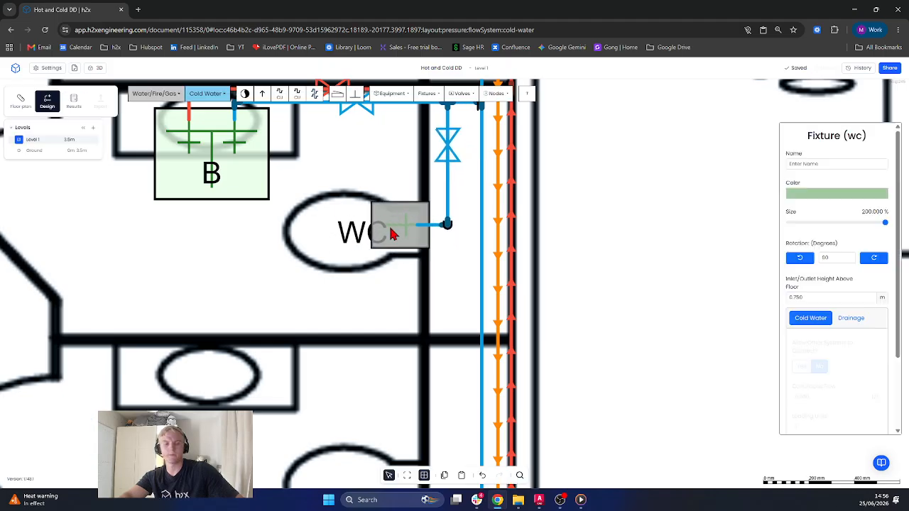
pyautogui.scroll(-5, 387, 228)
pyautogui.scroll(-8, 480, 235)
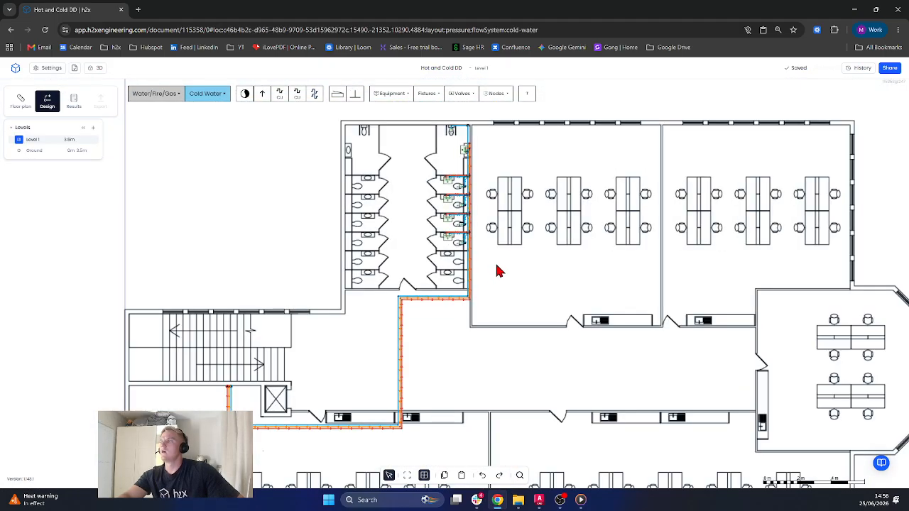
pyautogui.moveTo(498, 264); pyautogui.dragTo(532, 235)
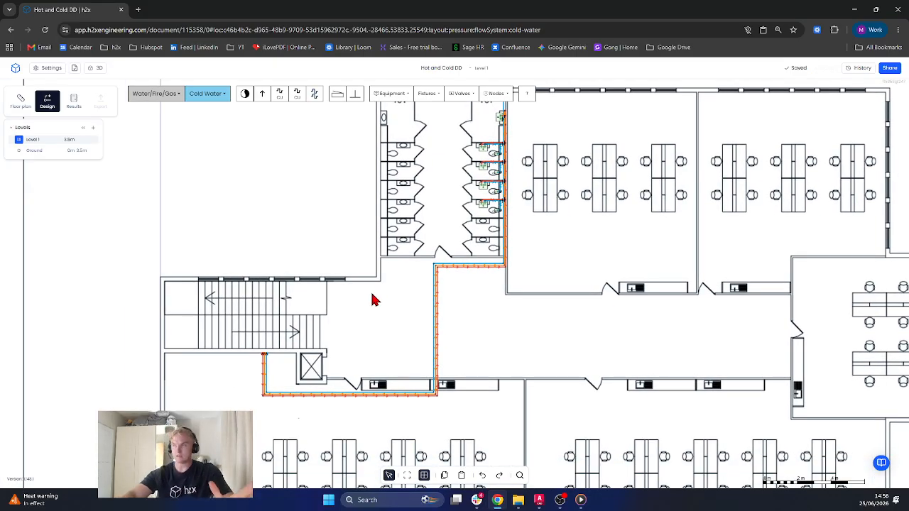
# Step: Display the Level 1 results with Show Index Circuit and Show Index Node Path enabled for pipes, and inspect a cubicle WC
pyautogui.click(73, 103)
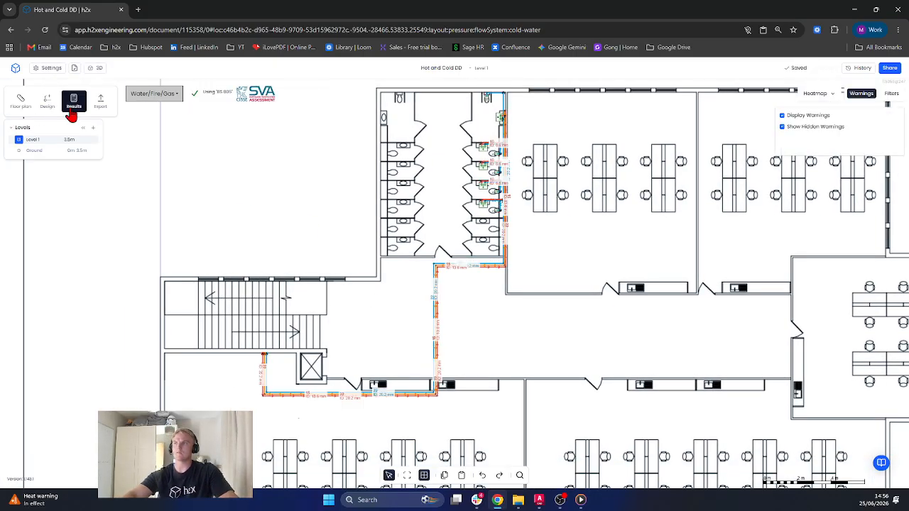
pyautogui.click(892, 94)
pyautogui.click(831, 223)
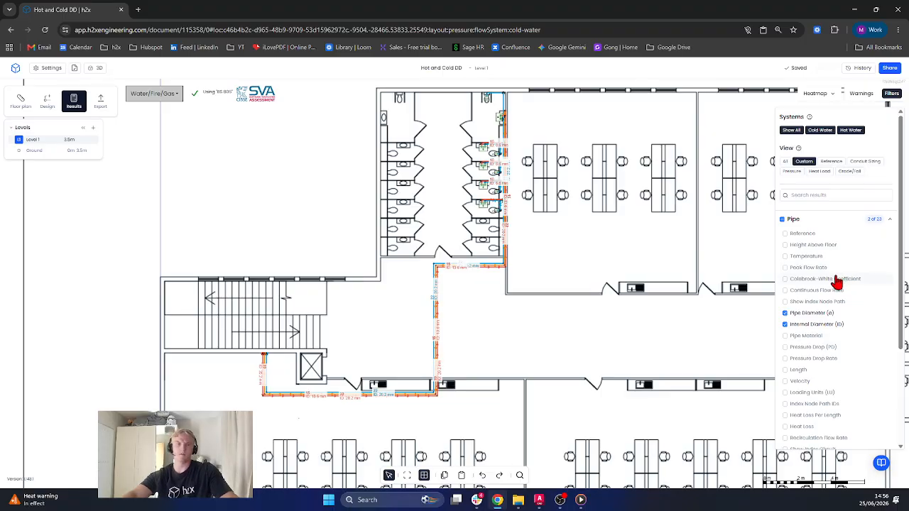
pyautogui.scroll(-3, 838, 282)
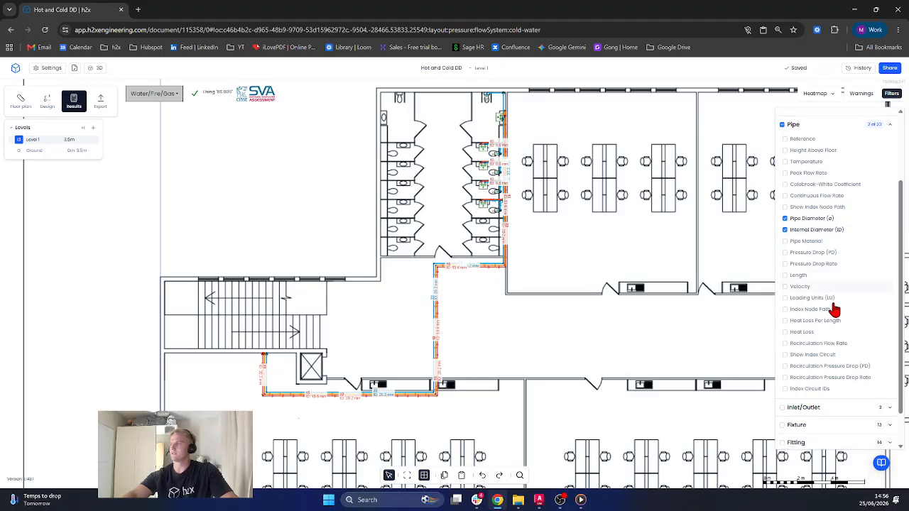
pyautogui.click(785, 355)
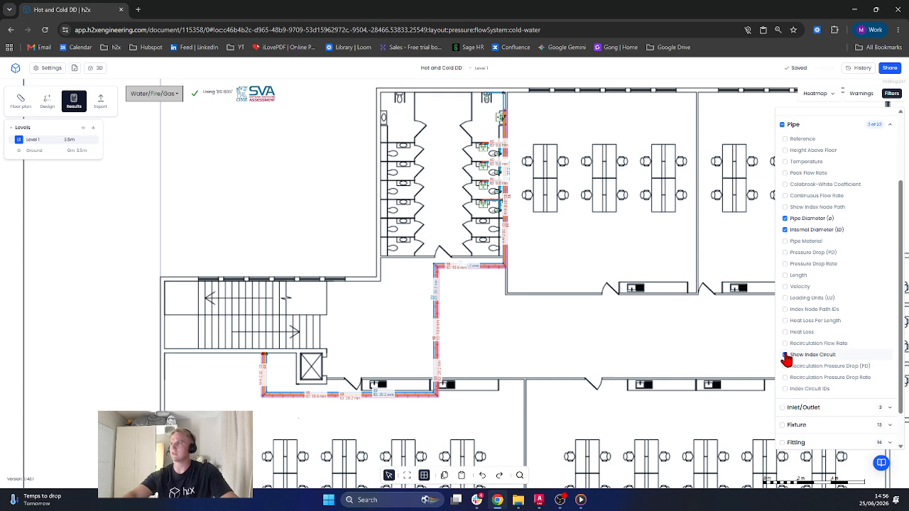
pyautogui.scroll(5, 534, 105)
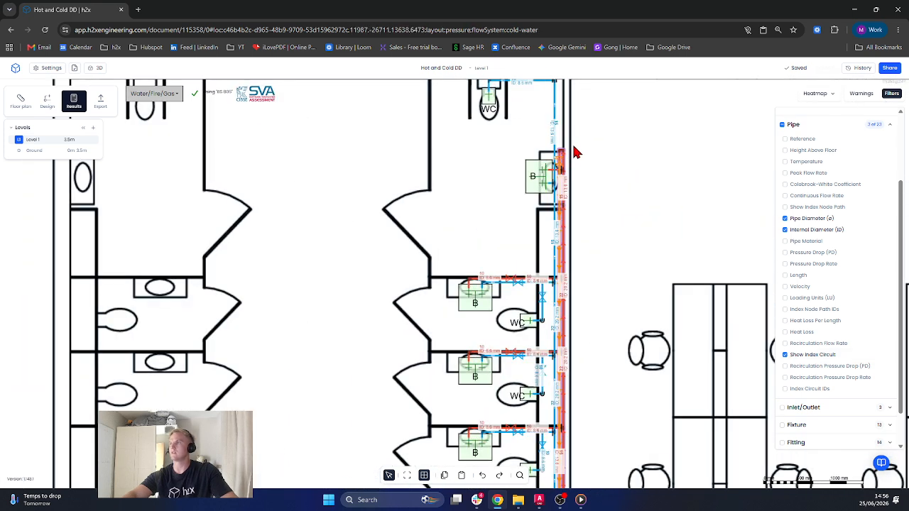
pyautogui.click(785, 208)
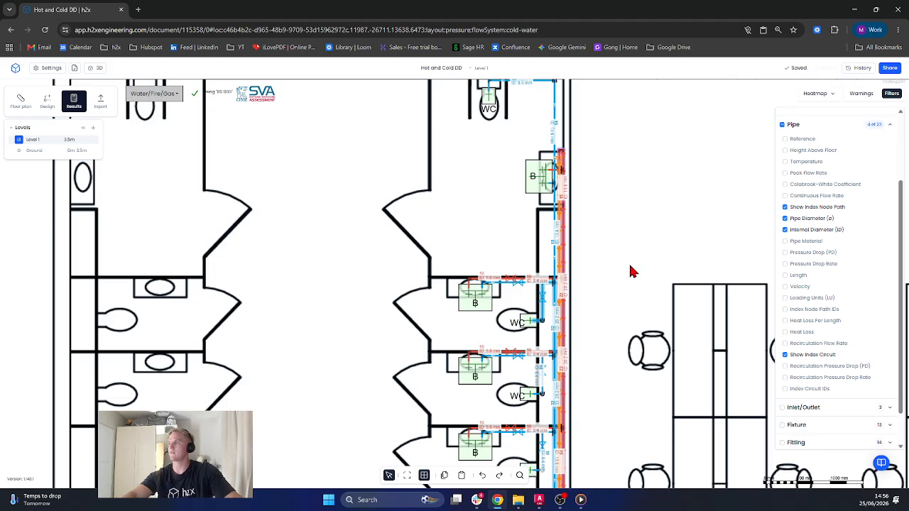
pyautogui.moveTo(529, 331)
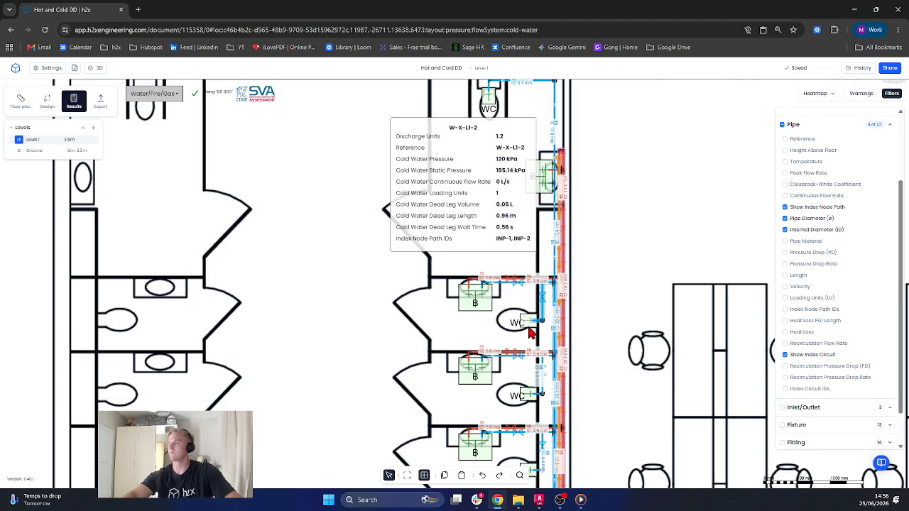
# Step: Switch the results to the Ground level and focus on the tank, pump and hot water plant beside the lift
pyautogui.scroll(-2, 529, 328)
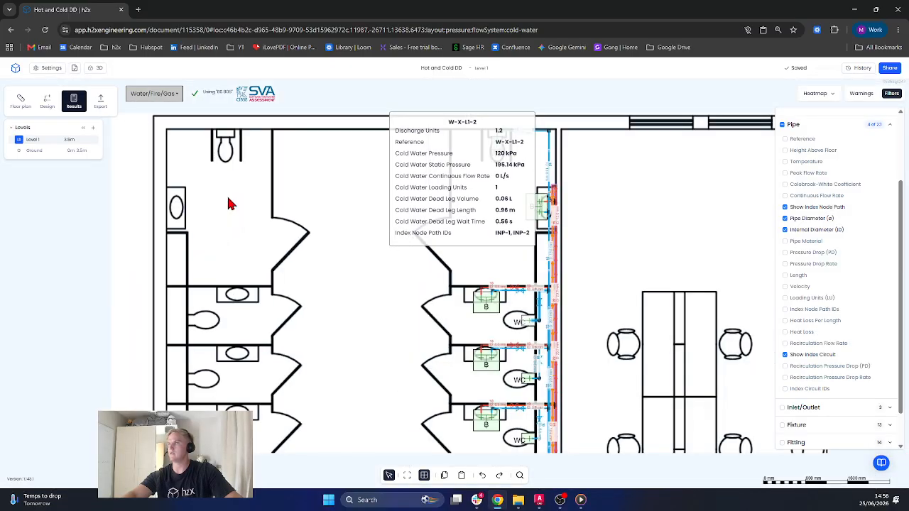
pyautogui.click(40, 152)
pyautogui.scroll(-3, 396, 196)
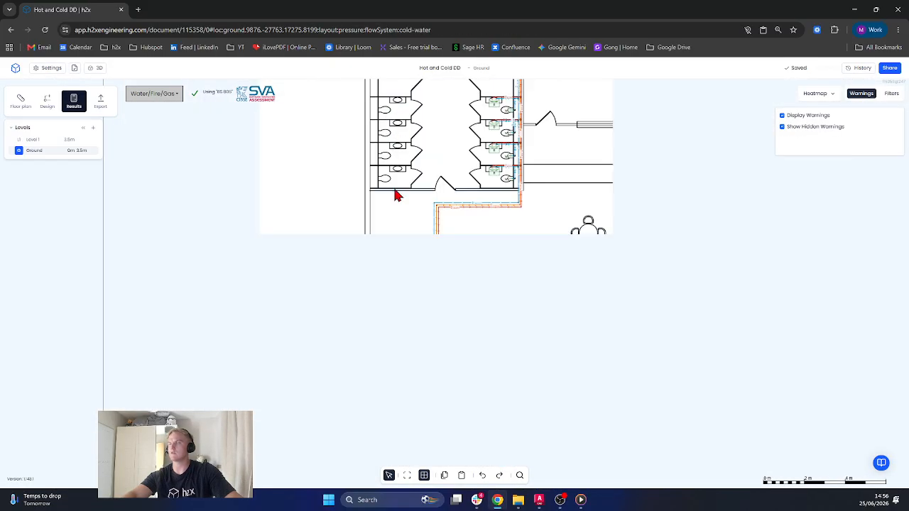
pyautogui.scroll(5, 307, 324)
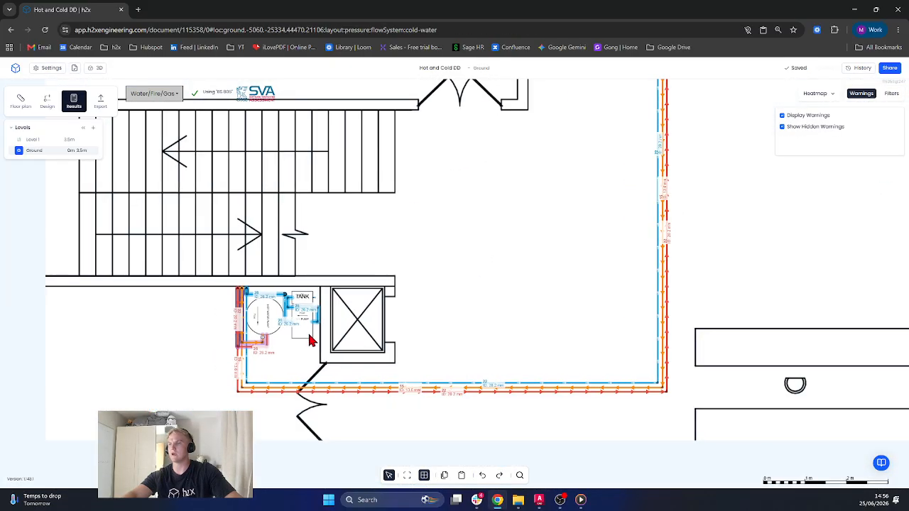
pyautogui.scroll(3, 302, 341)
pyautogui.moveTo(313, 358); pyautogui.dragTo(352, 362)
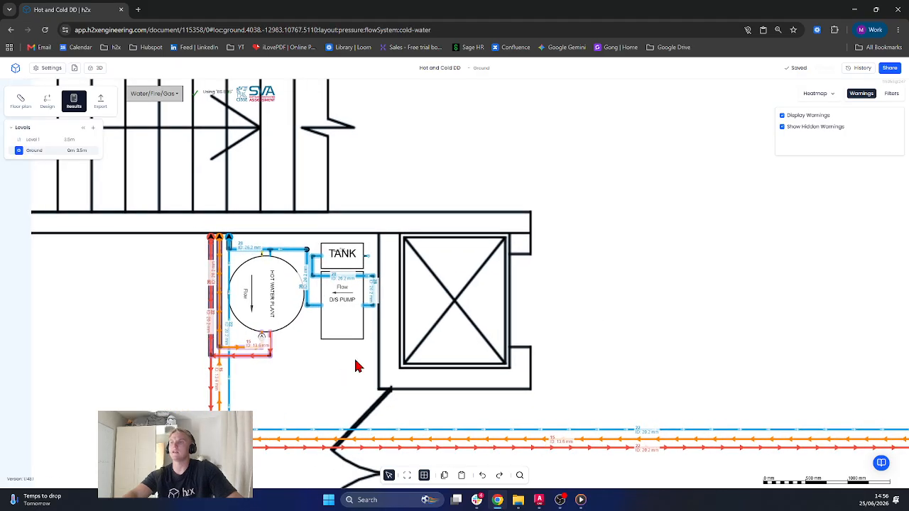
# Step: Show the Booster Pump Duty and Recirculation Pump Duty results for the pump/tank equipment and examine them at the plant
pyautogui.click(889, 96)
pyautogui.scroll(-5, 853, 285)
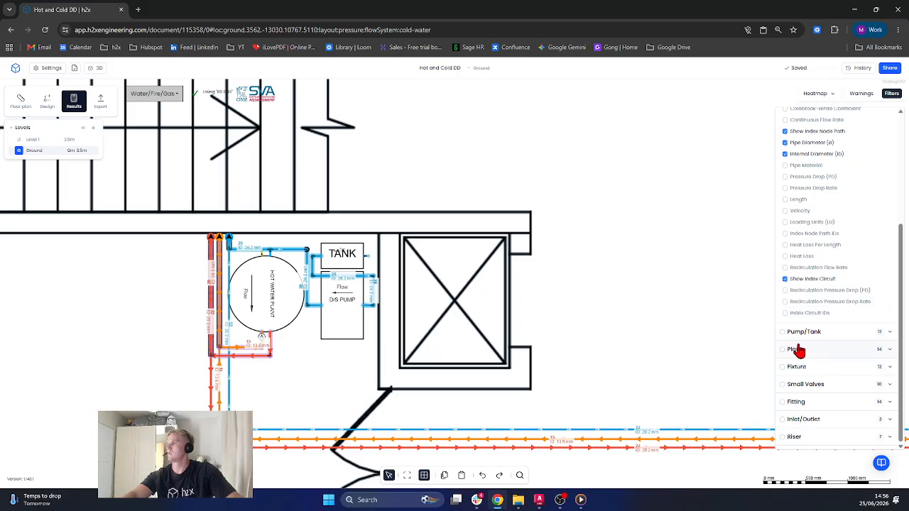
pyautogui.click(805, 331)
pyautogui.scroll(-3, 806, 344)
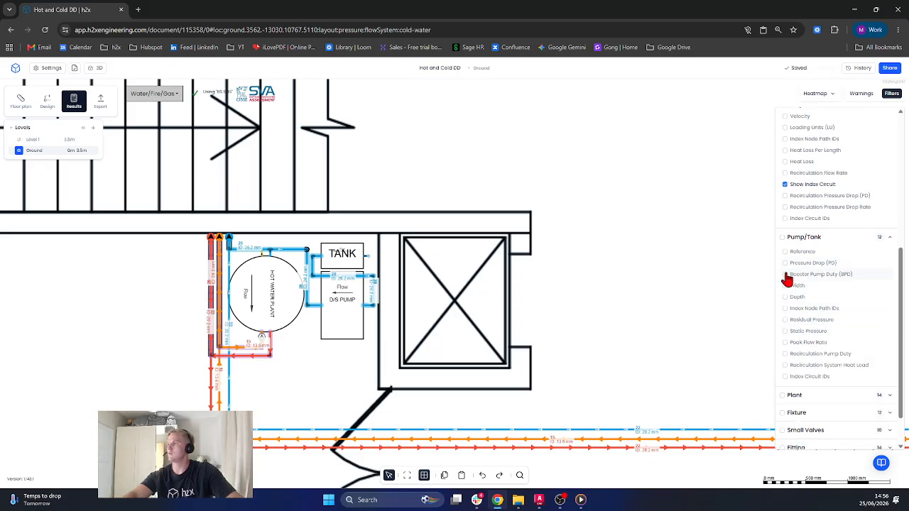
pyautogui.click(785, 275)
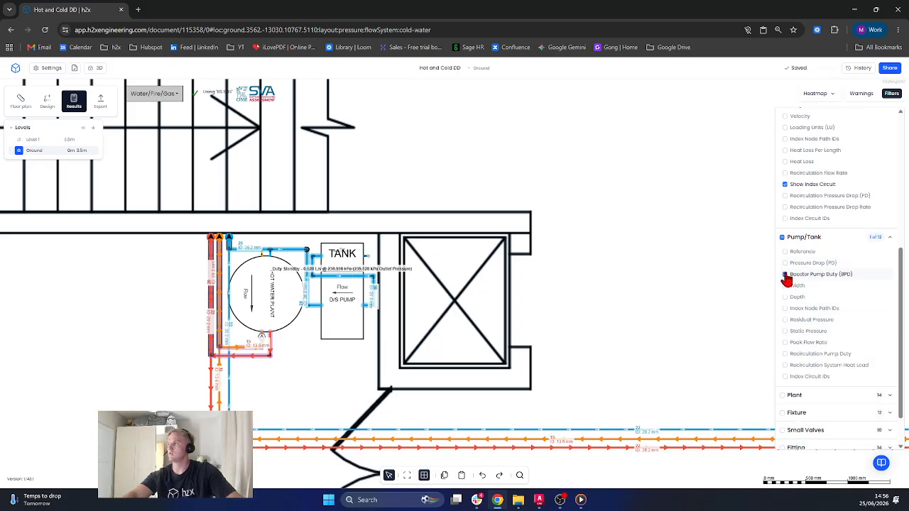
pyautogui.click(786, 354)
pyautogui.scroll(5, 268, 295)
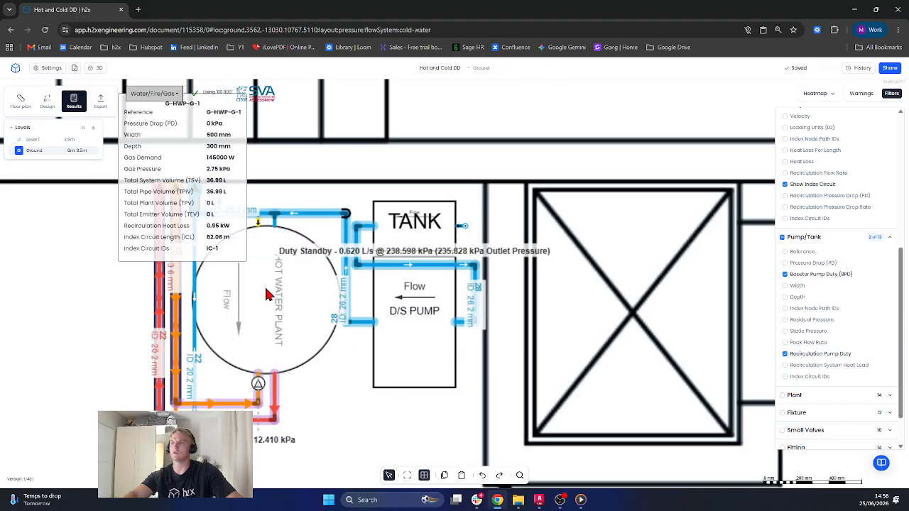
pyautogui.scroll(3, 277, 447)
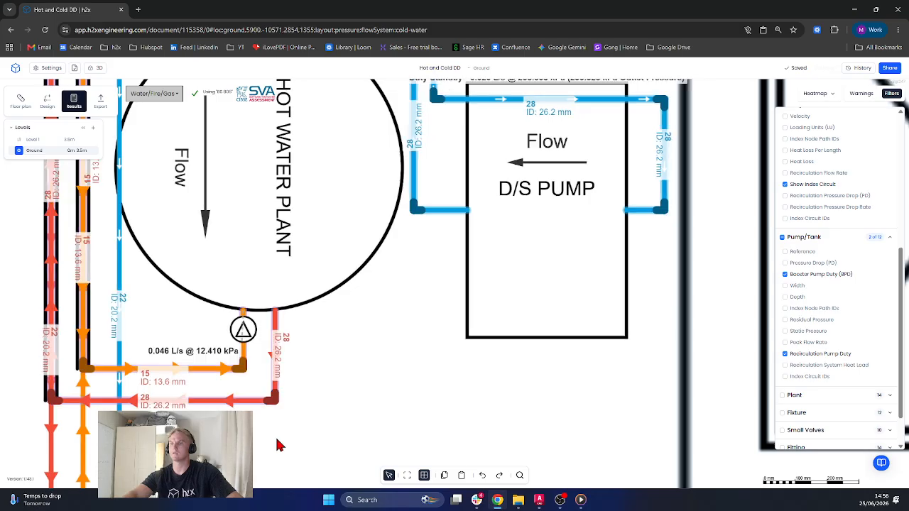
pyautogui.scroll(-2, 365, 365)
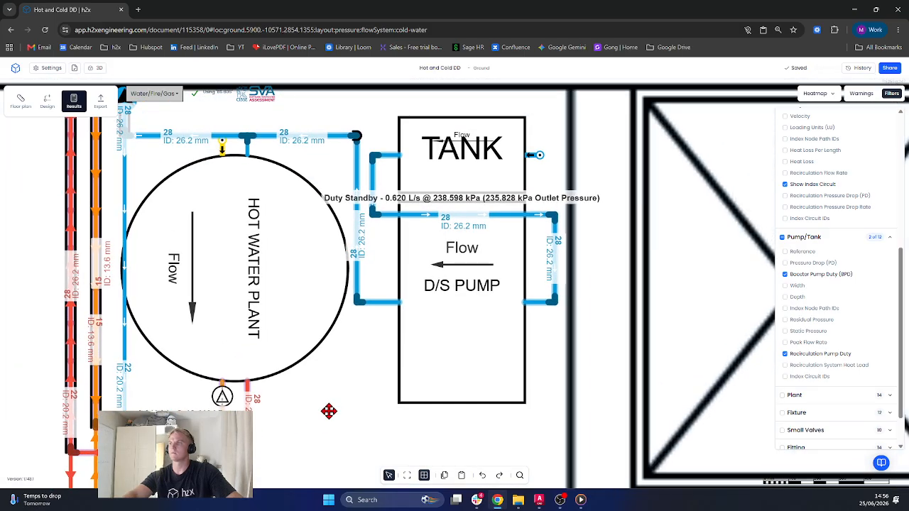
pyautogui.moveTo(356, 387); pyautogui.dragTo(362, 385)
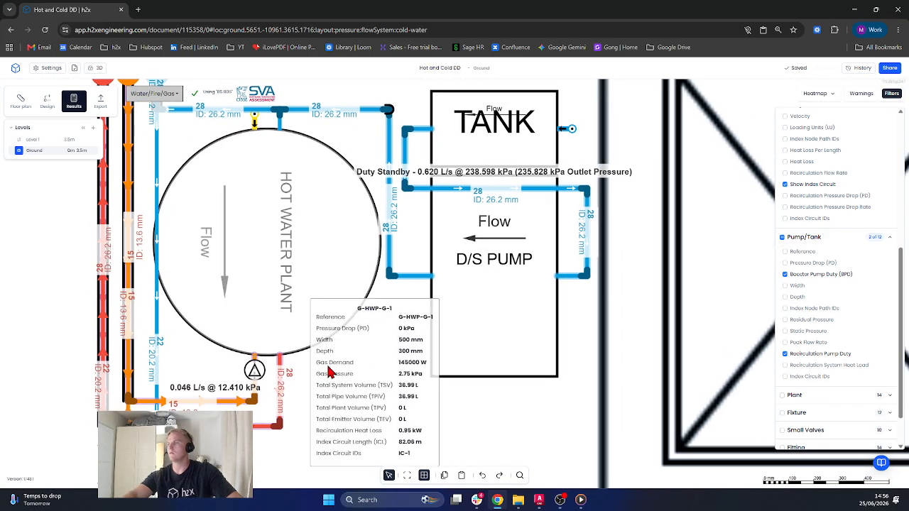
# Step: Show Dead Leg Volume, Dead Leg Length and Dead Leg Wait Time for the fixtures and examine them at the ground floor cubicles
pyautogui.scroll(-6, 394, 348)
pyautogui.scroll(-2, 595, 245)
pyautogui.moveTo(596, 244); pyautogui.dragTo(315, 404)
pyautogui.moveTo(498, 274); pyautogui.dragTo(336, 452)
pyautogui.moveTo(578, 326); pyautogui.dragTo(517, 373)
pyautogui.scroll(5, 493, 303)
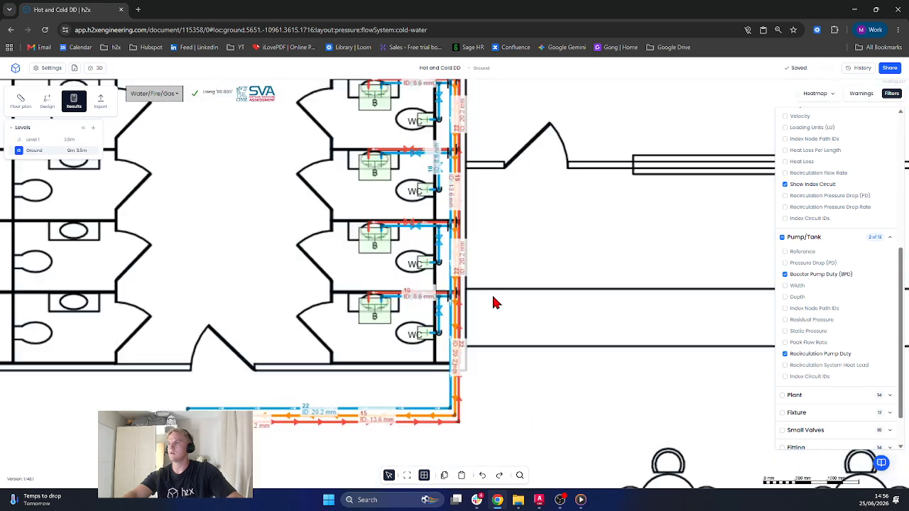
pyautogui.scroll(3, 315, 322)
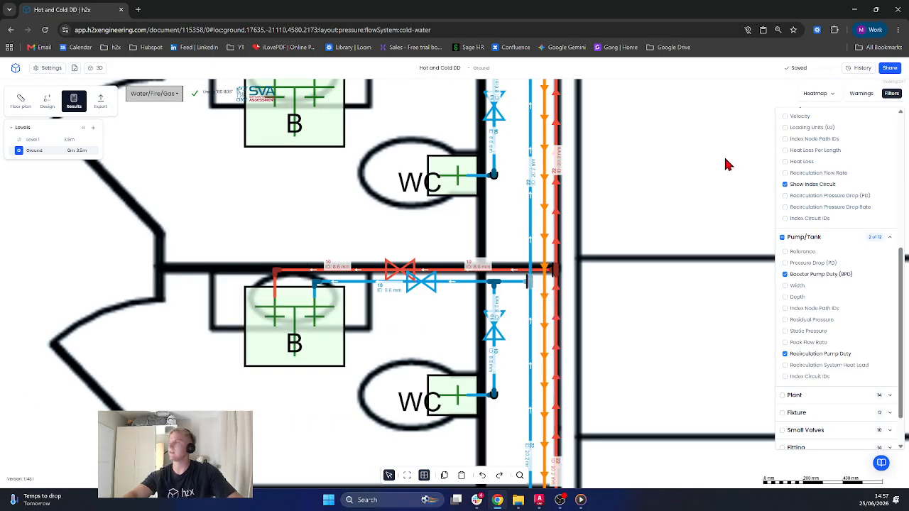
pyautogui.scroll(-2, 836, 360)
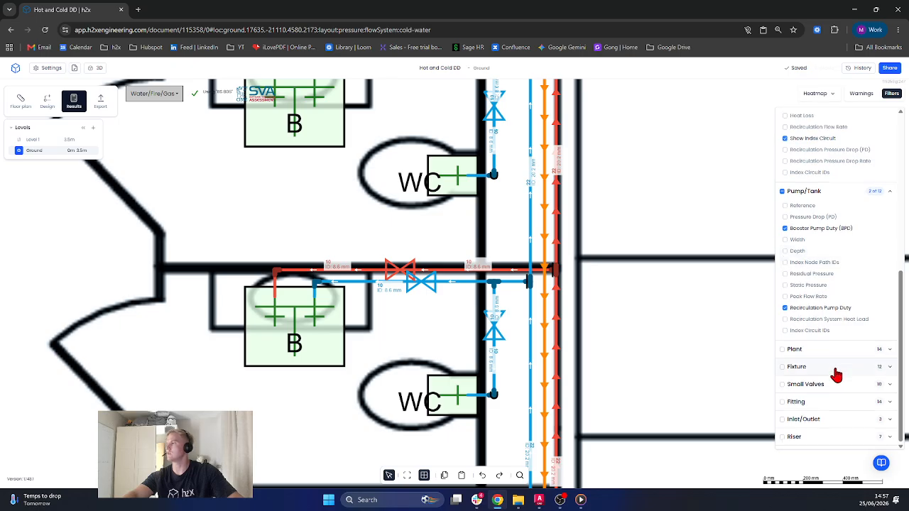
pyautogui.click(836, 376)
pyautogui.scroll(-3, 833, 382)
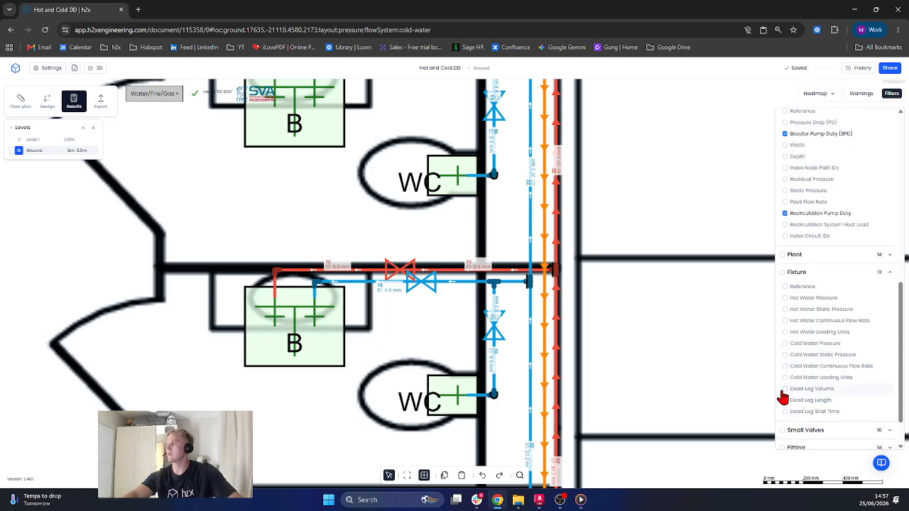
pyautogui.click(785, 400)
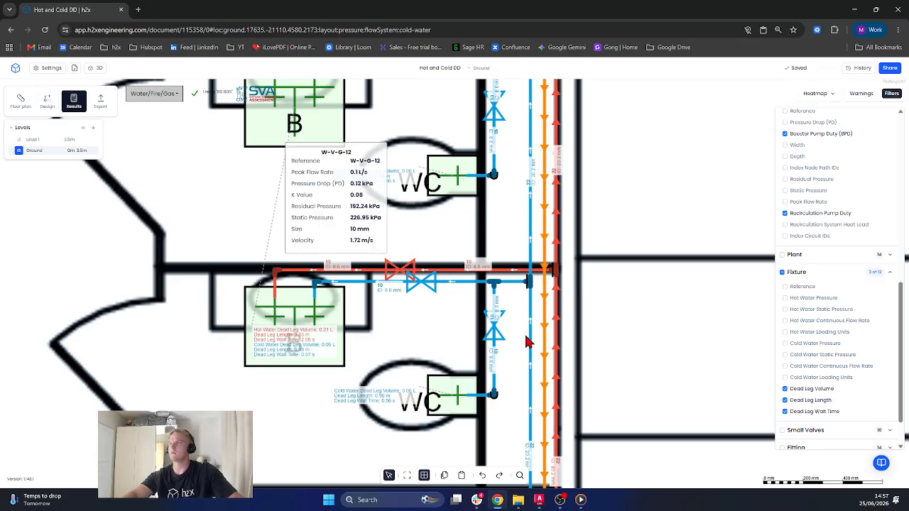
pyautogui.scroll(3, 538, 327)
# Step: Return to design mode on the ground floor and set the flow system to Hot Water
pyautogui.click(47, 101)
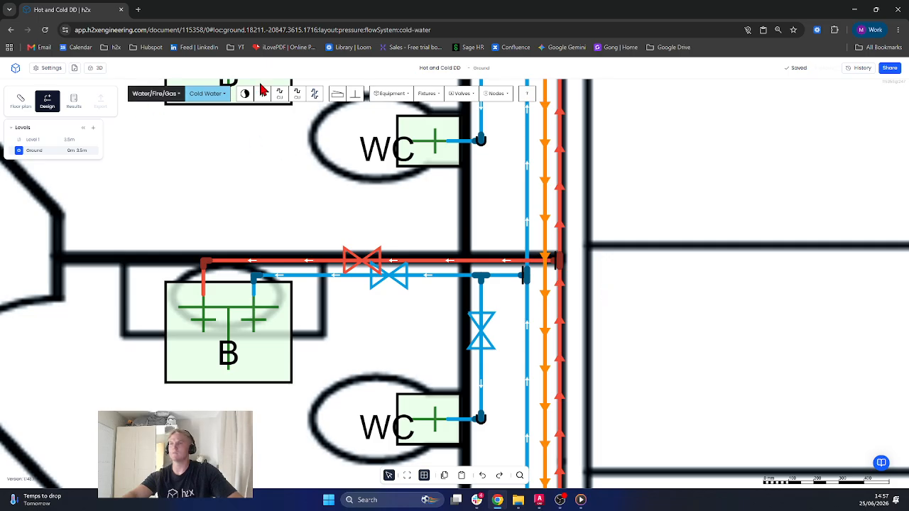
pyautogui.click(206, 95)
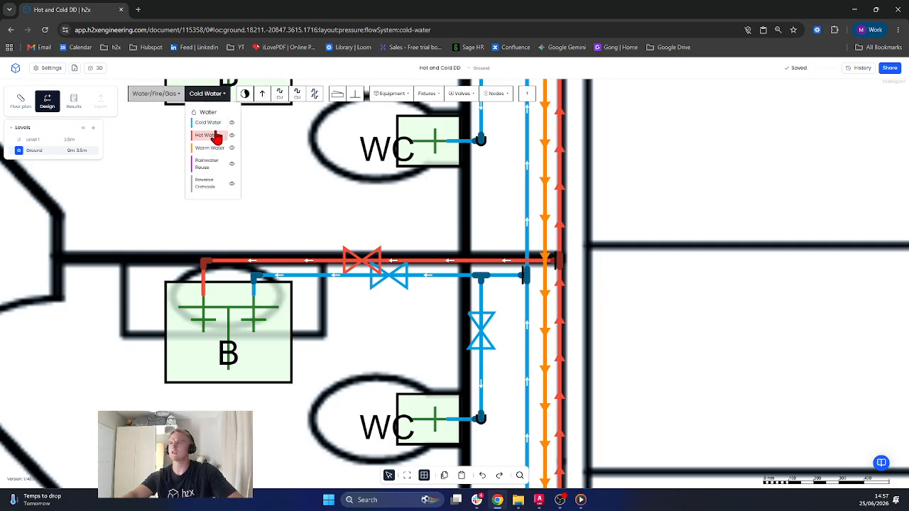
pyautogui.click(207, 135)
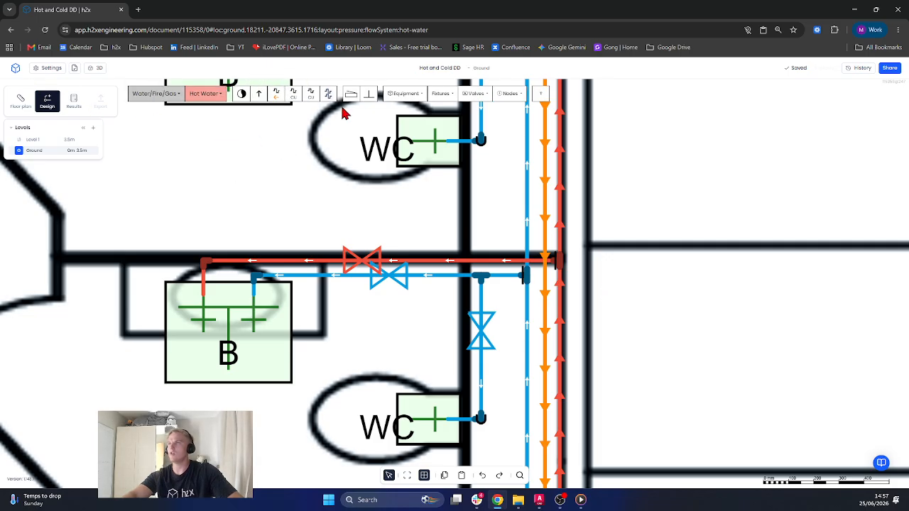
pyautogui.click(292, 93)
pyautogui.click(561, 233)
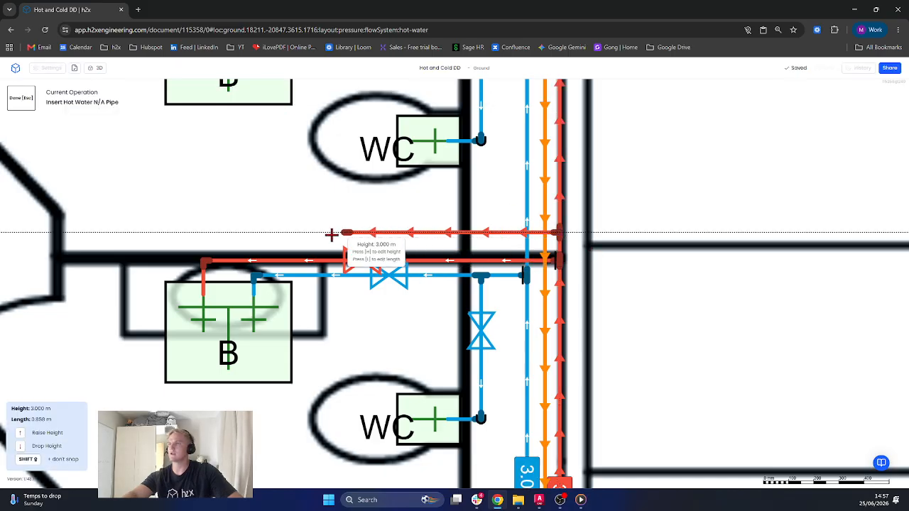
pyautogui.press('h')
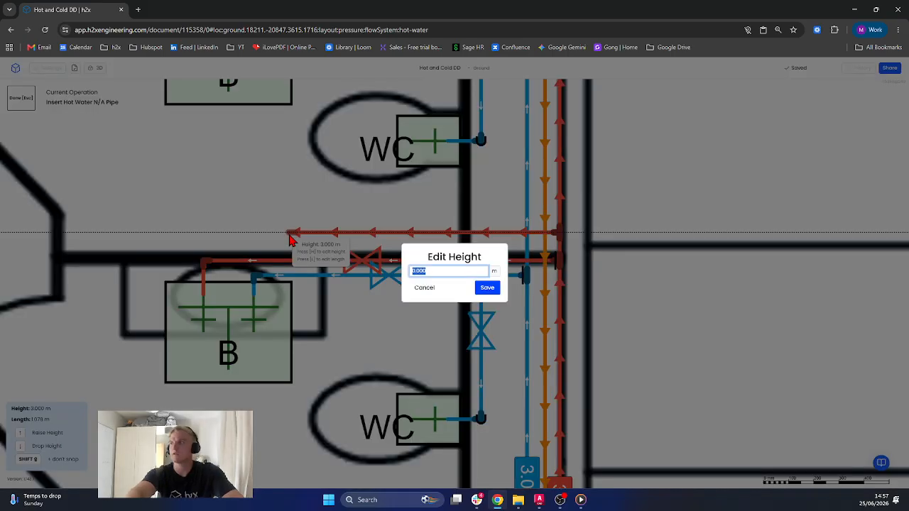
pyautogui.press('Escape')
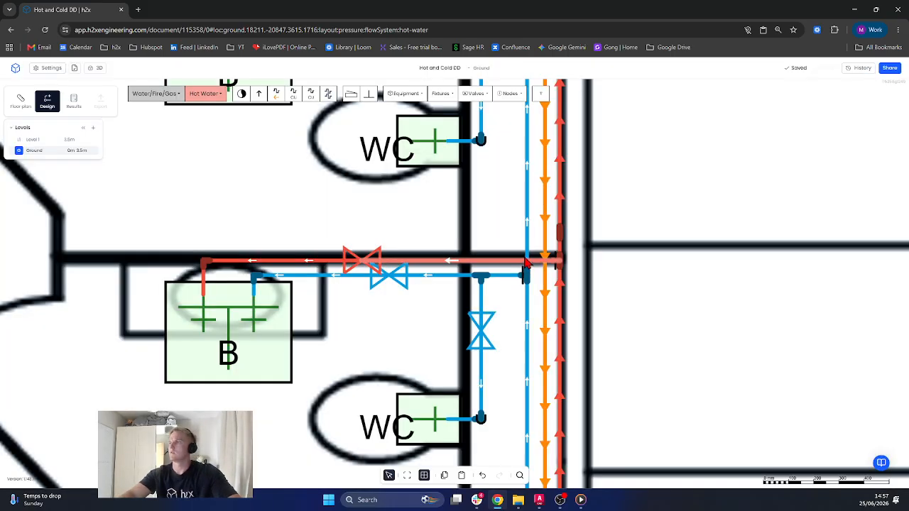
pyautogui.click(278, 95)
pyautogui.click(558, 233)
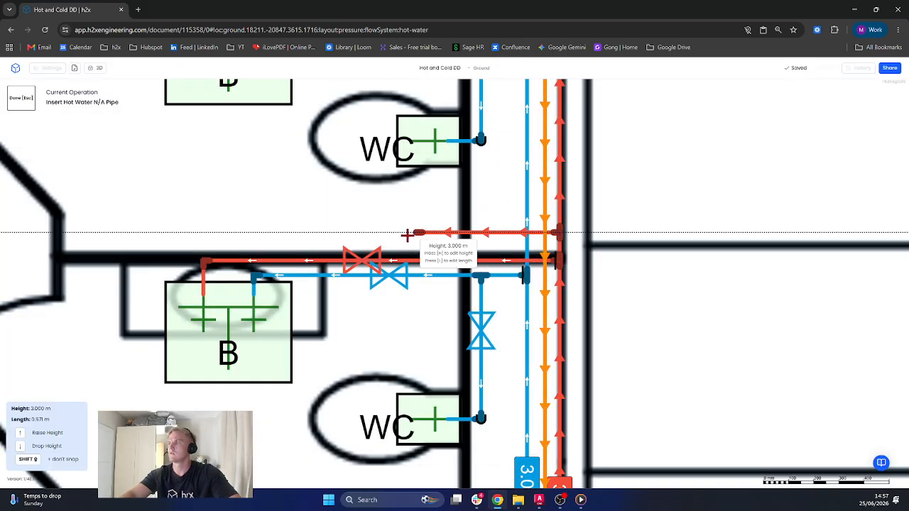
pyautogui.press('Escape')
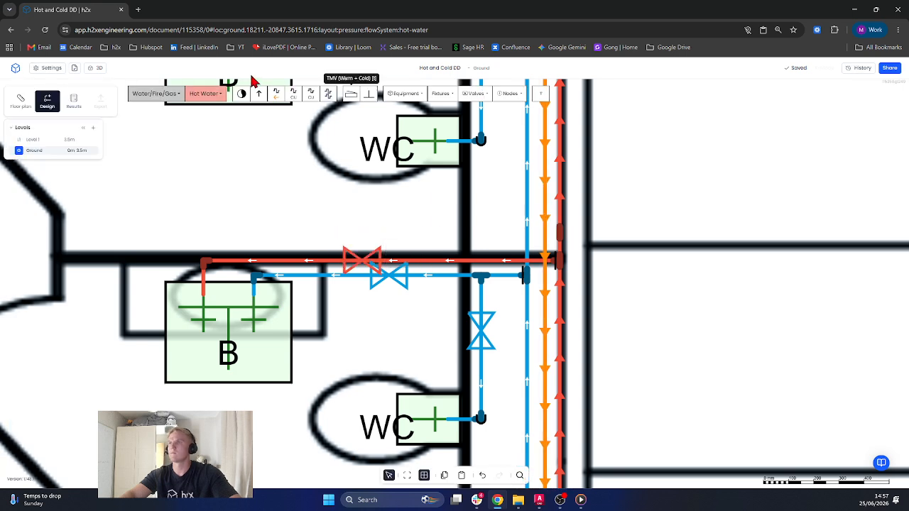
# Step: Draw a hot water pipe at 3.000 m height from the return main to above the lowest cubicle basin's hot water connection
pyautogui.click(276, 98)
pyautogui.click(544, 175)
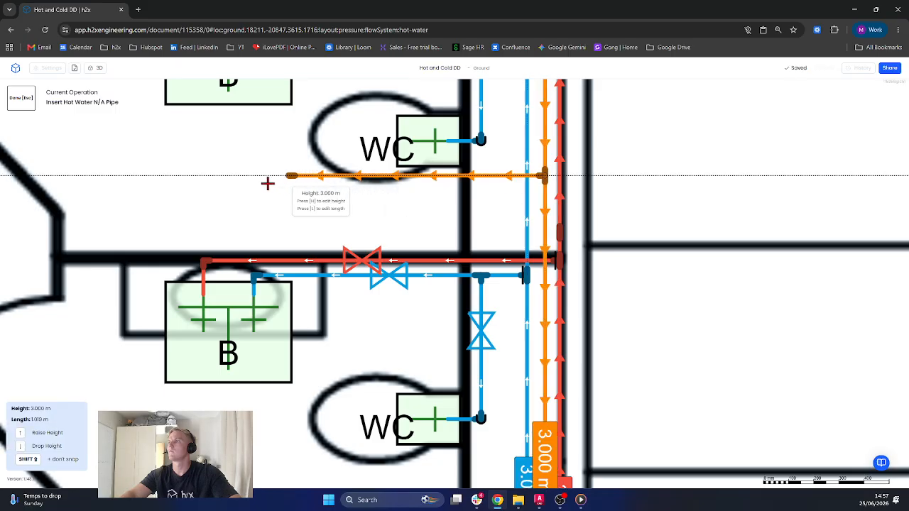
pyautogui.click(254, 177)
pyautogui.moveTo(256, 183); pyautogui.dragTo(205, 235)
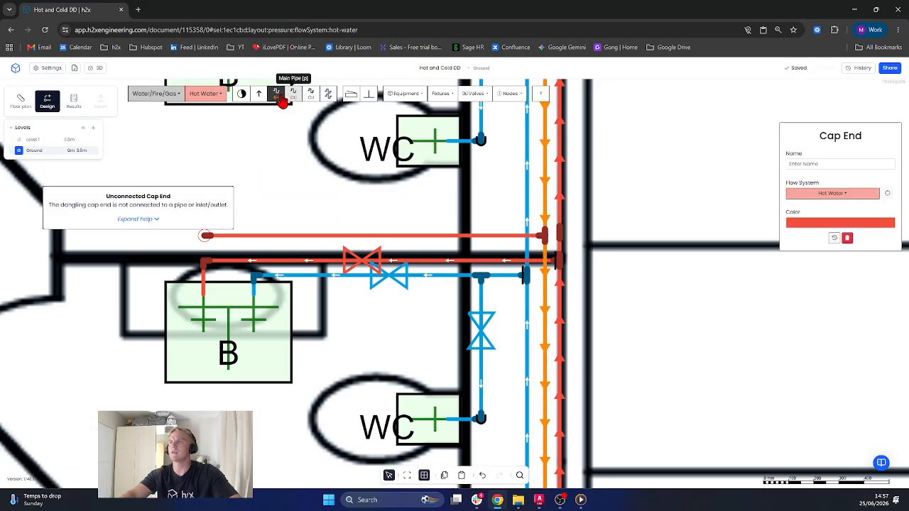
# Step: Try to connect the new branch's open end to the basin's hot supply elbow with a short pipe
pyautogui.click(292, 96)
pyautogui.click(205, 237)
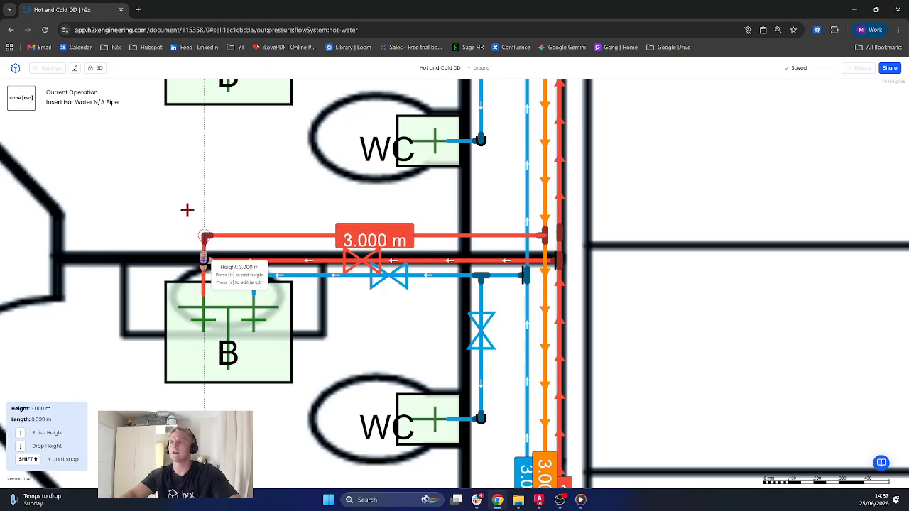
pyautogui.click(204, 260)
pyautogui.press('b')
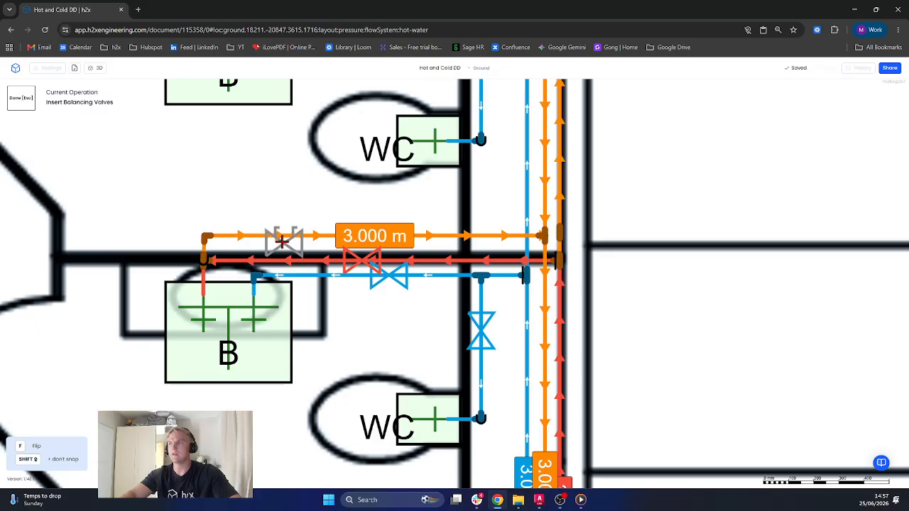
pyautogui.press('Escape')
# Step: Calculate the results, undo the link between the return branch and the basin supply, and recalculate
pyautogui.click(73, 100)
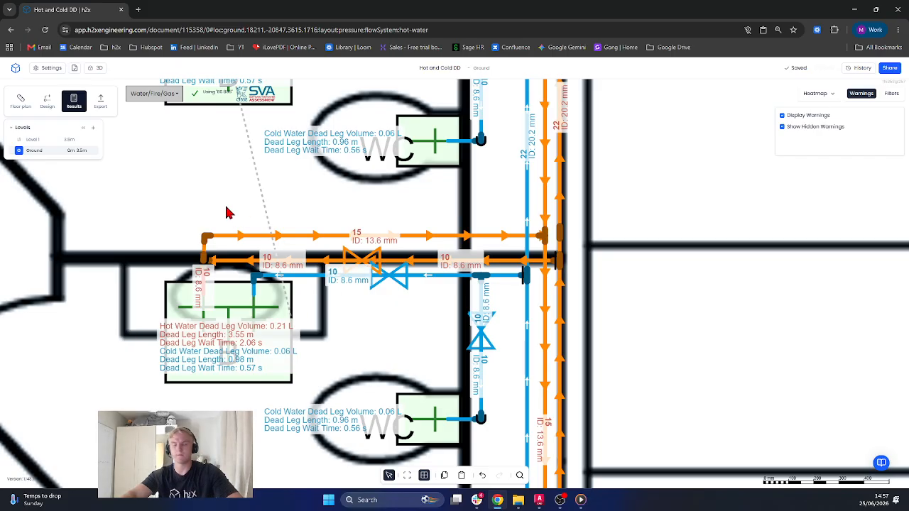
pyautogui.click(208, 245)
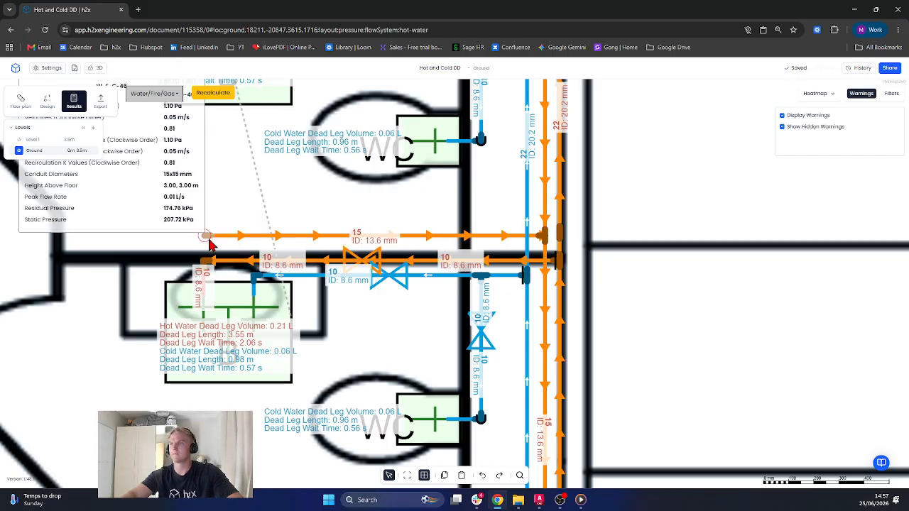
pyautogui.click(215, 93)
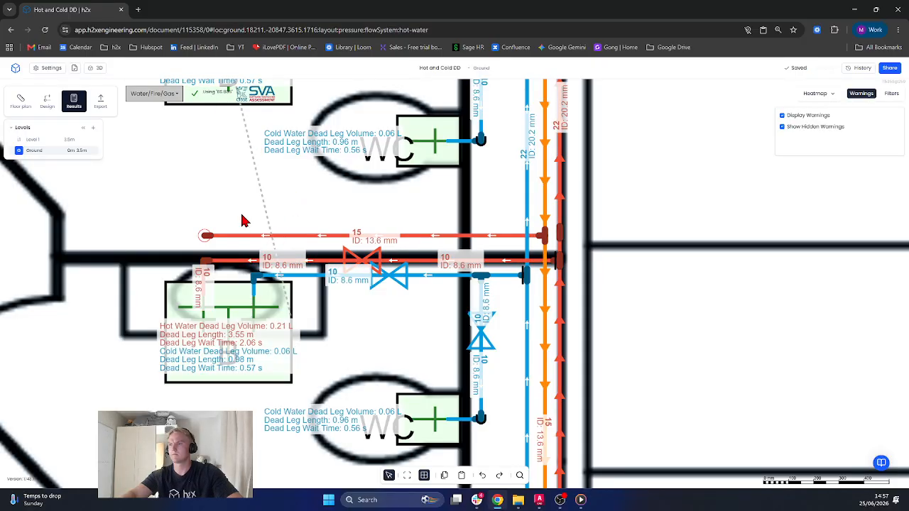
pyautogui.moveTo(242, 215); pyautogui.dragTo(163, 249)
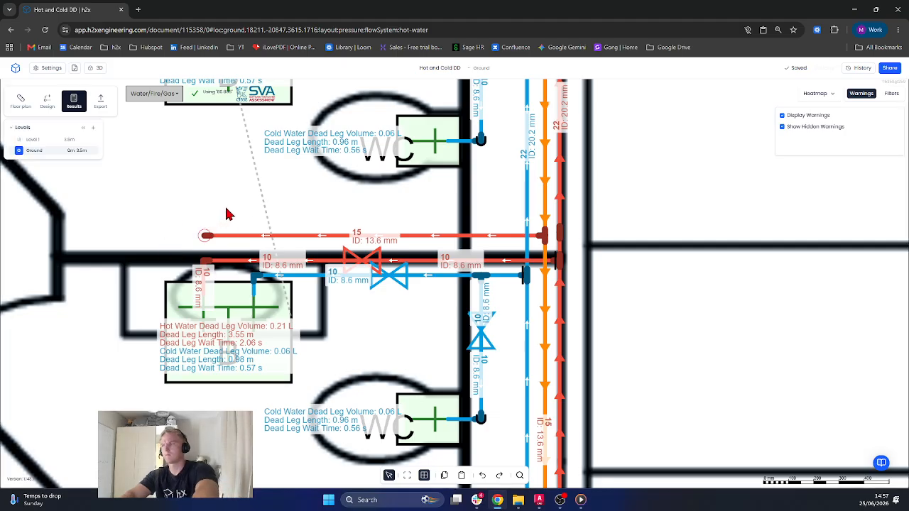
pyautogui.scroll(-3, 297, 207)
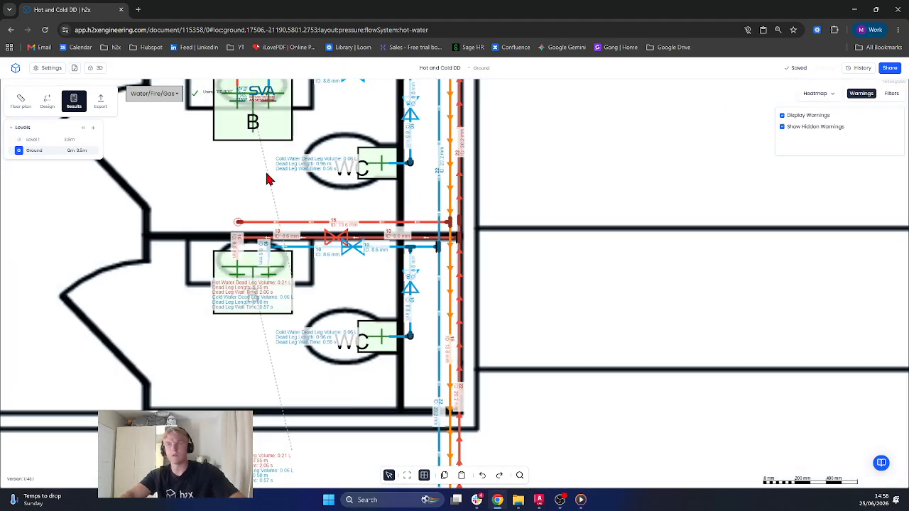
pyautogui.scroll(3, 269, 178)
# Step: Connect the open end of the return branch to the basin's hot supply elbow and insert a balancing valve on the branch
pyautogui.click(46, 100)
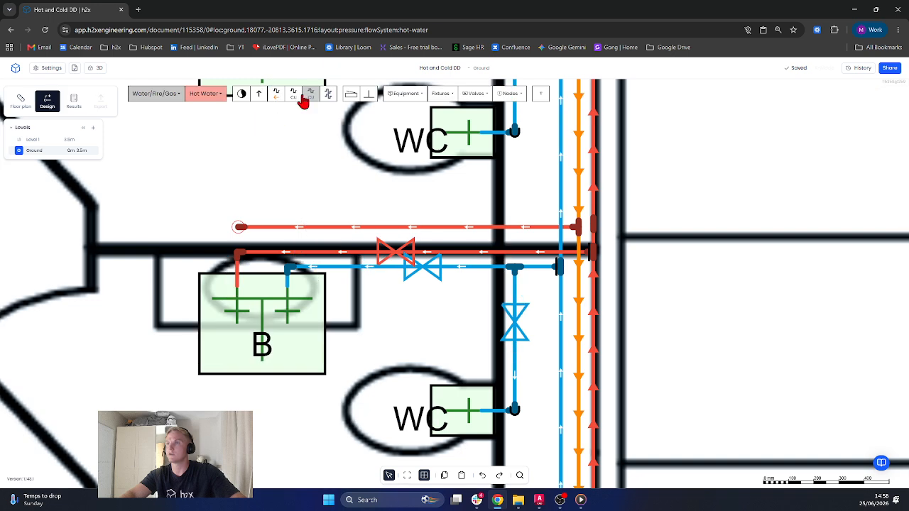
pyautogui.click(303, 98)
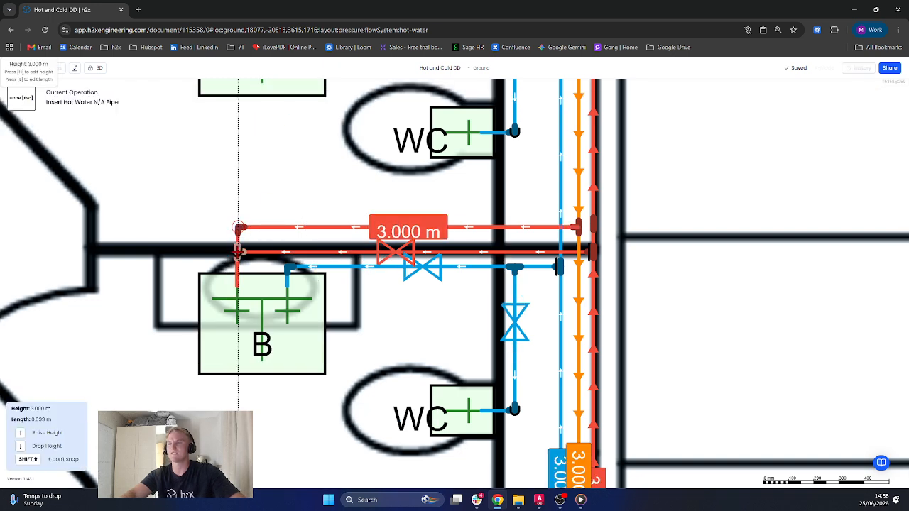
pyautogui.click(240, 228)
pyautogui.click(243, 252)
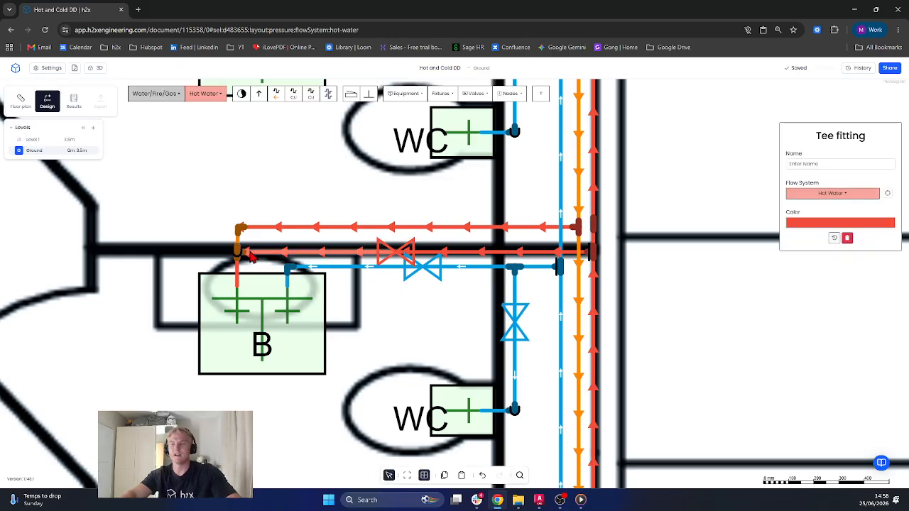
pyautogui.press('b')
pyautogui.click(281, 230)
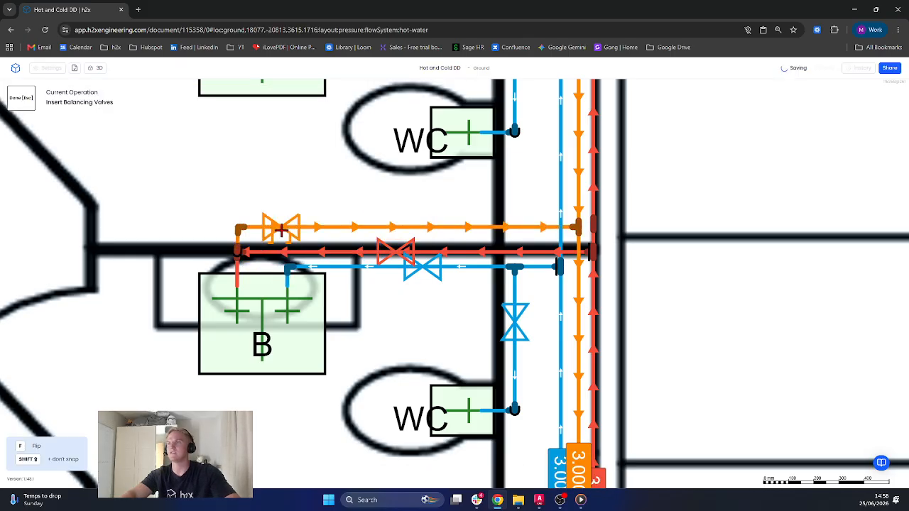
pyautogui.press('Escape')
# Step: Calculate the results and examine the dead leg volume, length and wait time of the basin served by the new return branch
pyautogui.click(74, 100)
pyautogui.scroll(2, 238, 305)
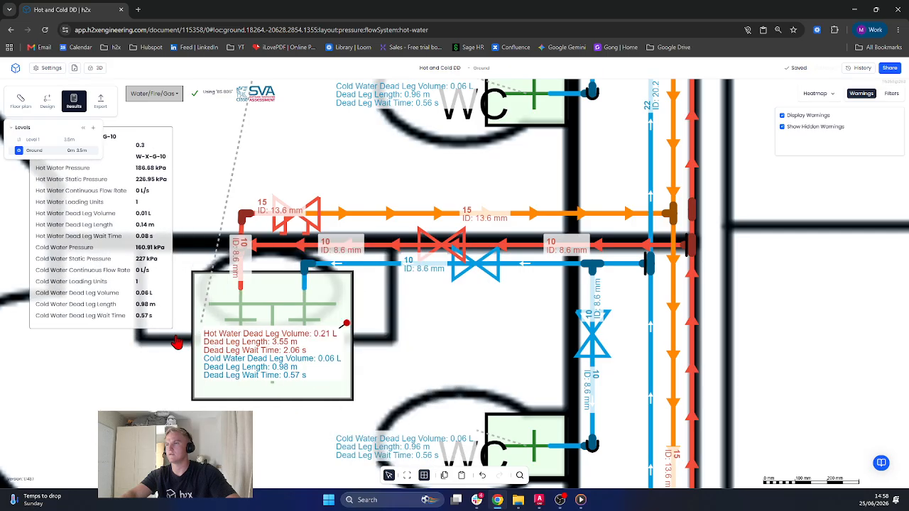
pyautogui.scroll(-3, 146, 304)
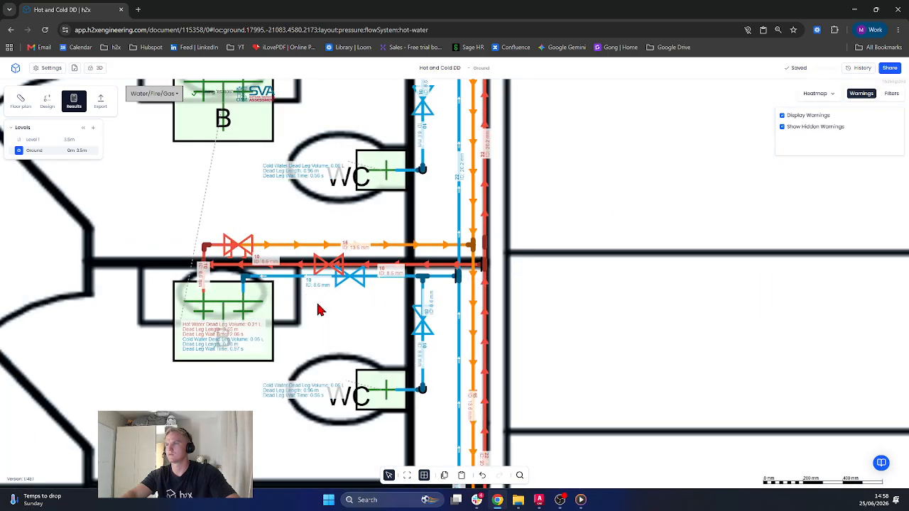
pyautogui.scroll(5, 235, 320)
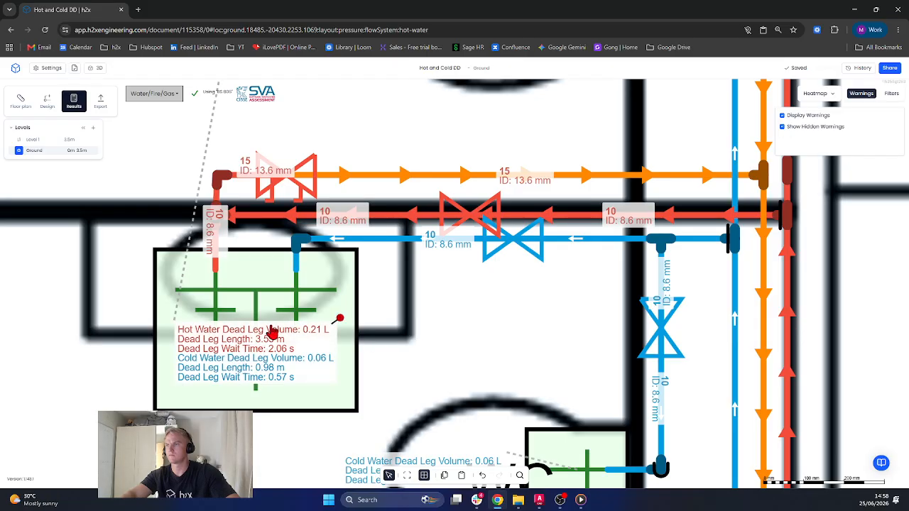
pyautogui.scroll(-8, 245, 383)
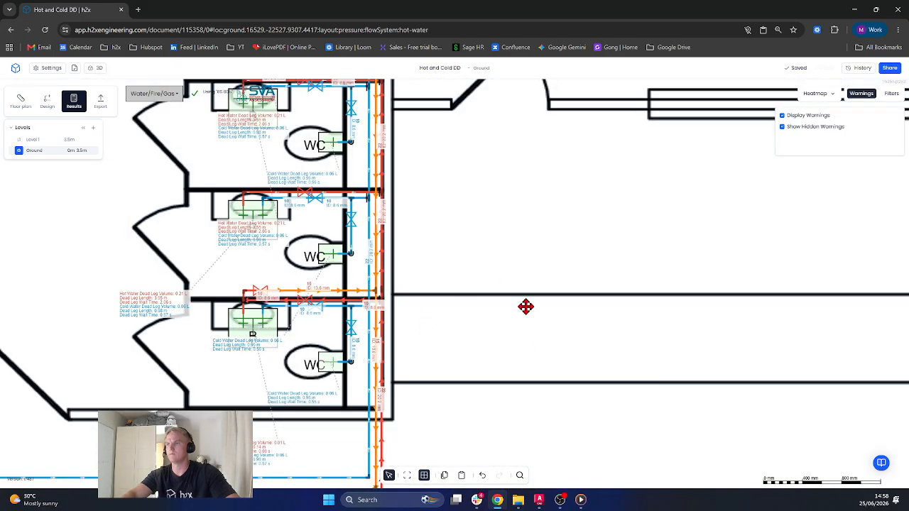
pyautogui.moveTo(525, 306); pyautogui.dragTo(551, 219)
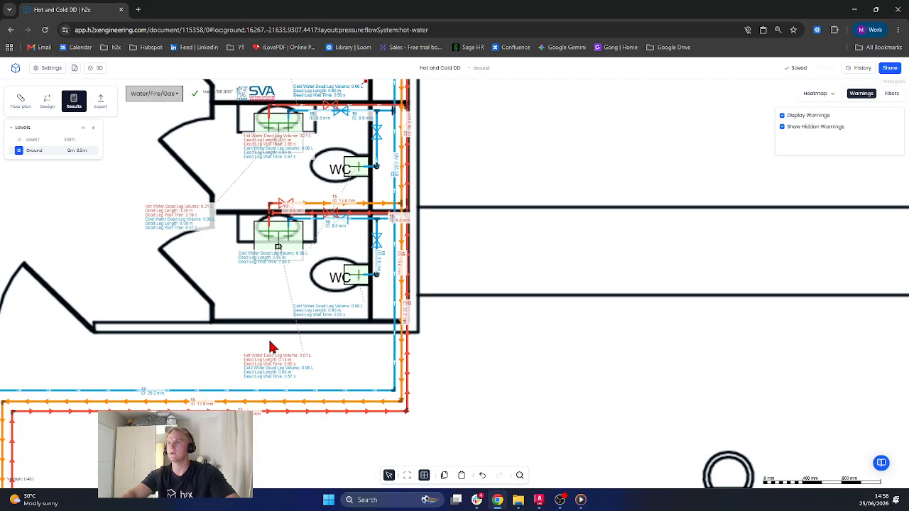
pyautogui.moveTo(305, 351)
pyautogui.scroll(3, 288, 380)
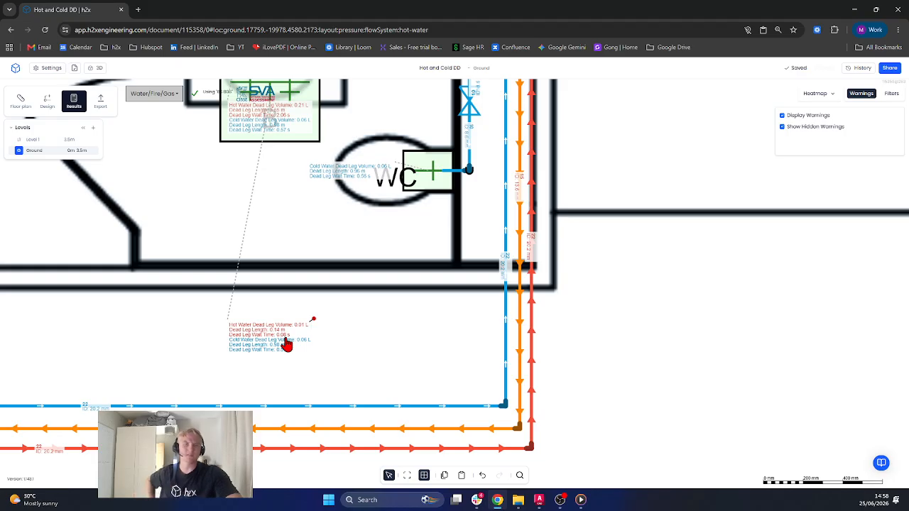
pyautogui.scroll(-4, 286, 345)
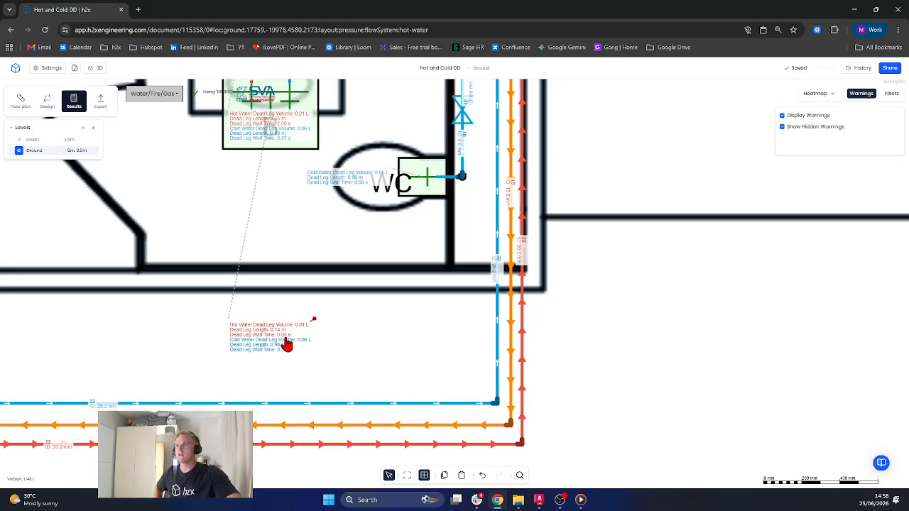
# Step: Compare the dead leg results of the neighbouring cubicle basins and review those across the ground floor washroom
pyautogui.moveTo(223, 292); pyautogui.dragTo(178, 460)
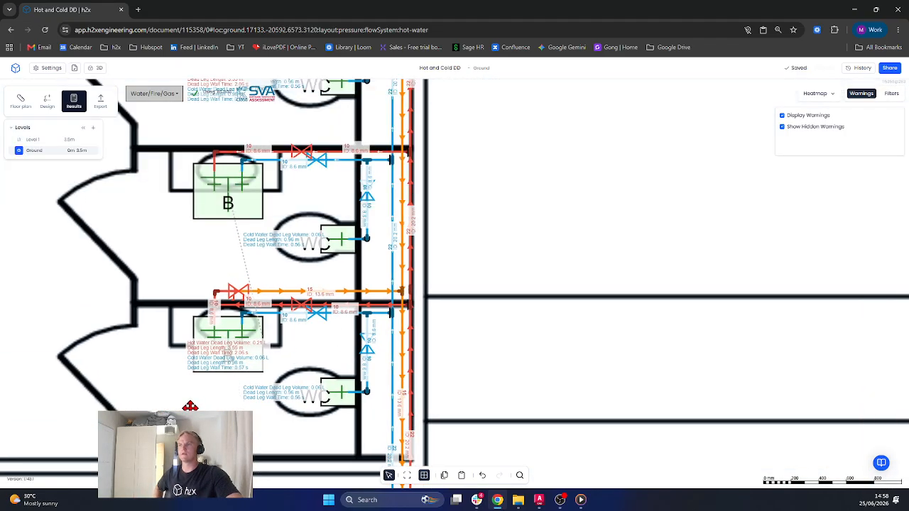
pyautogui.moveTo(250, 181)
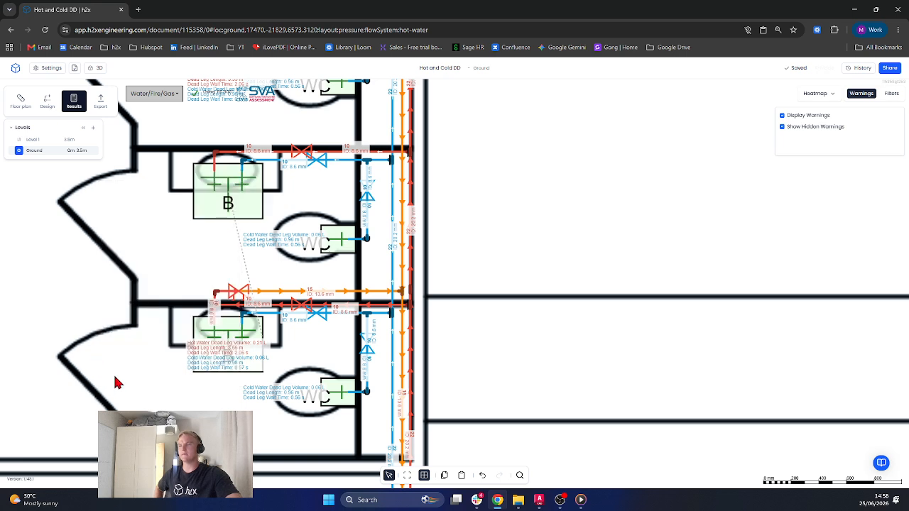
pyautogui.moveTo(126, 346); pyautogui.dragTo(136, 169)
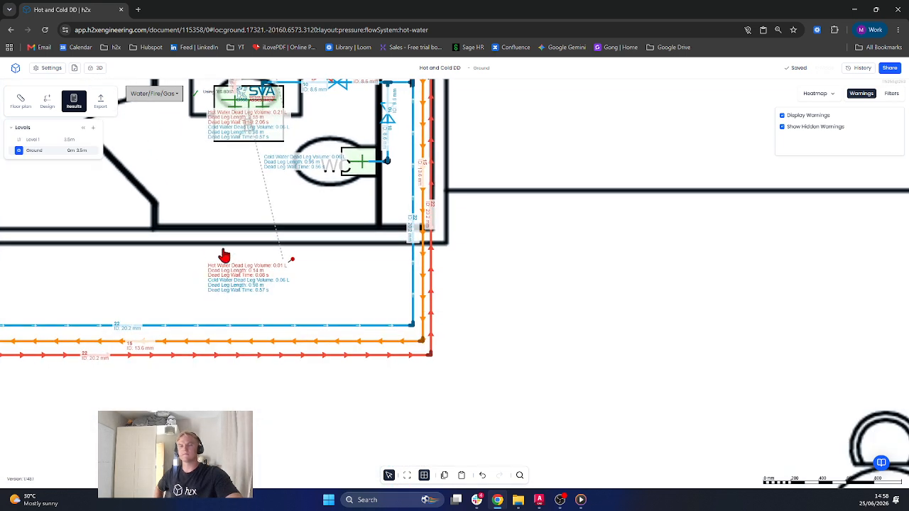
pyautogui.scroll(-5, 228, 257)
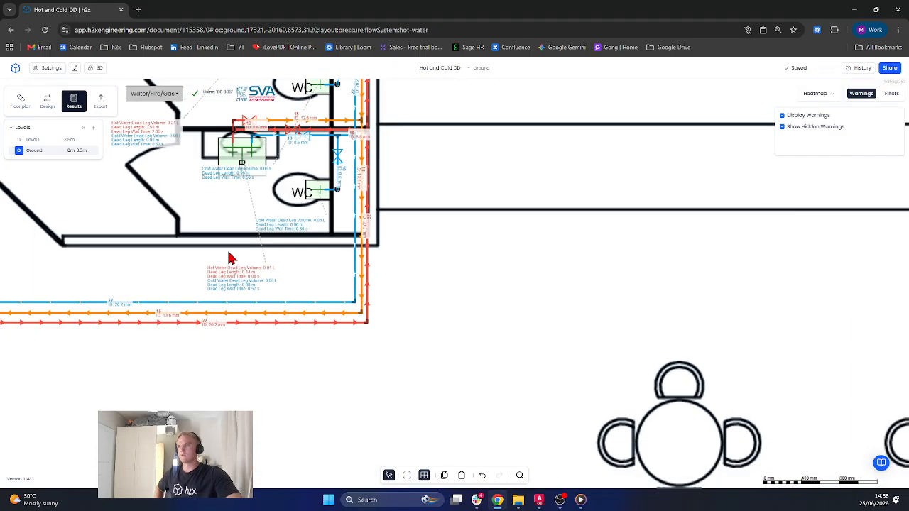
pyautogui.scroll(-5, 228, 258)
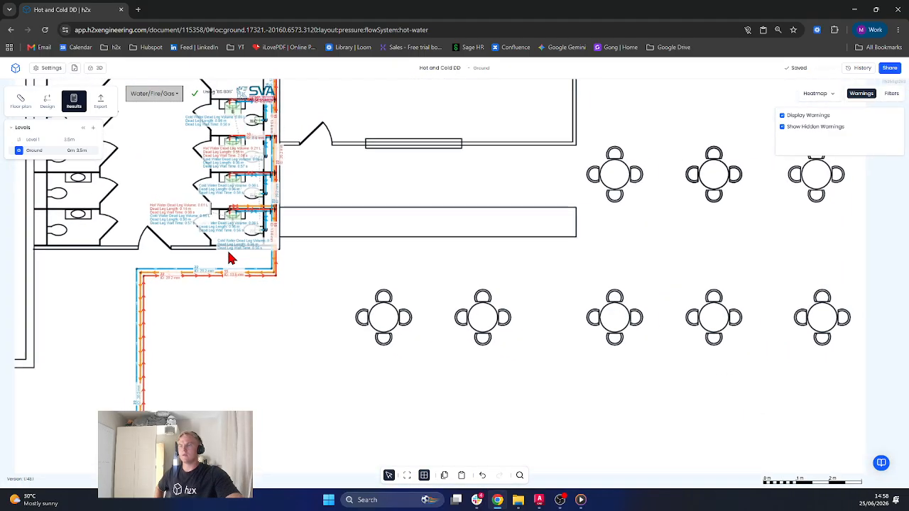
pyautogui.moveTo(334, 219); pyautogui.dragTo(458, 319)
pyautogui.scroll(-2, 428, 308)
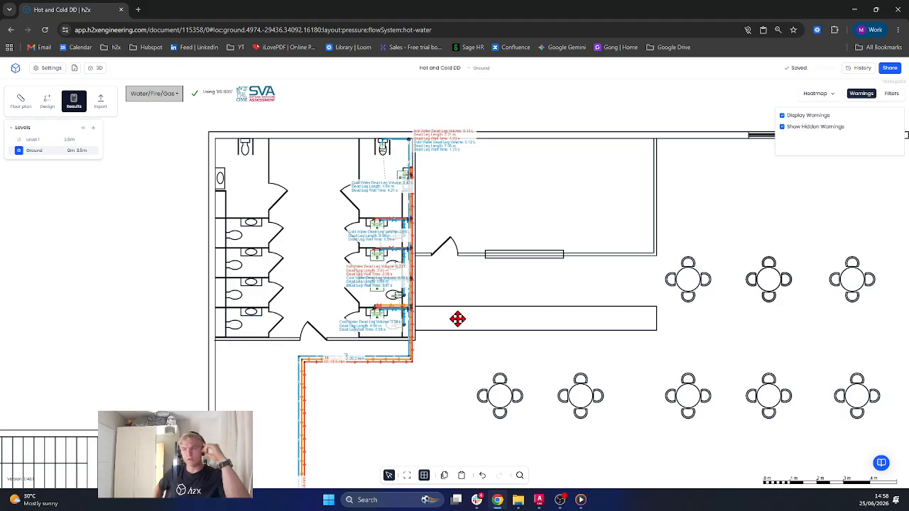
# Step: Open the help hub, view its Report an Issue chat and close the chat
pyautogui.click(879, 464)
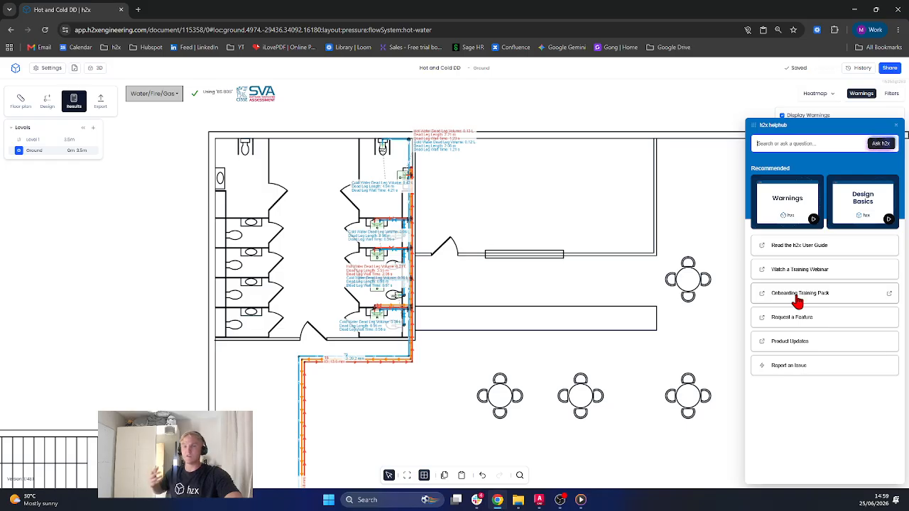
pyautogui.click(805, 373)
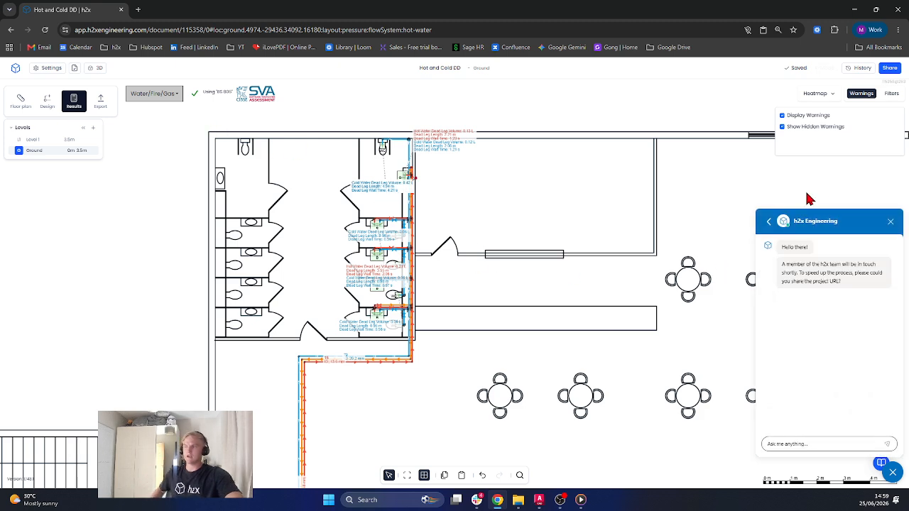
pyautogui.click(890, 223)
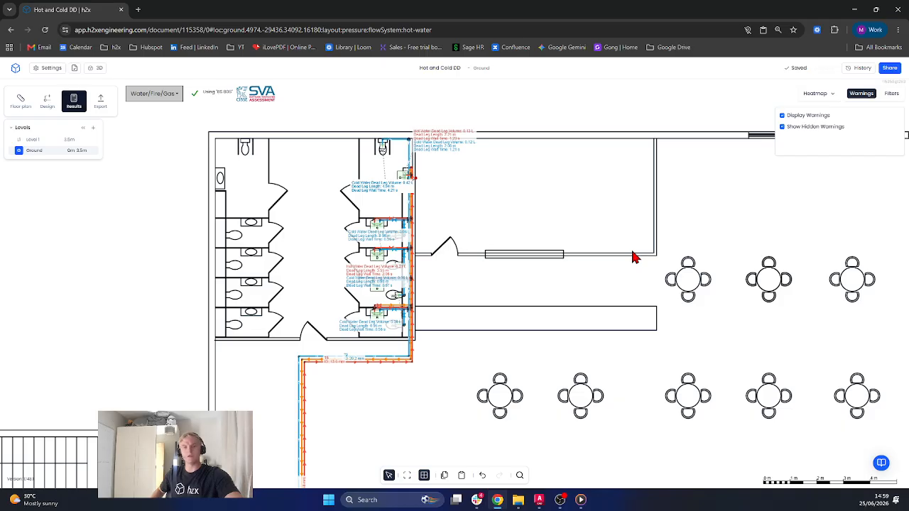